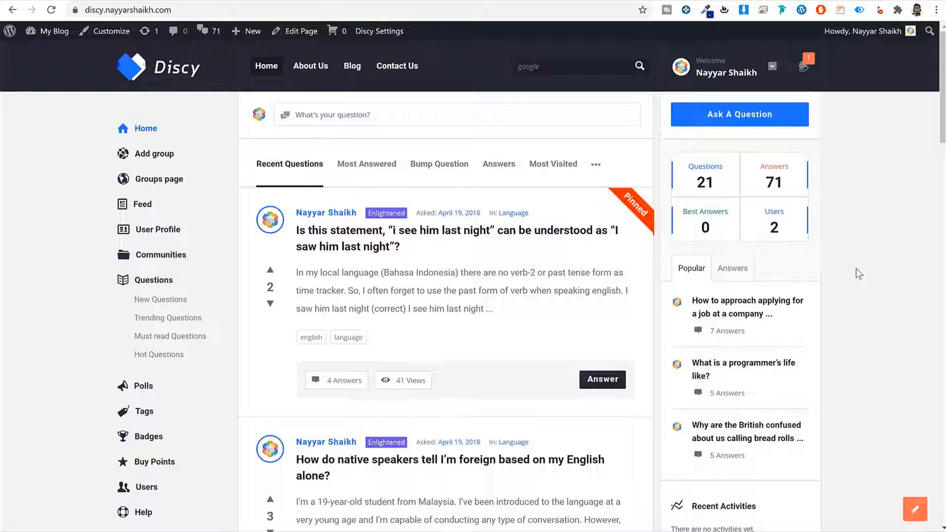
- Scroll down the home page and return to the top
scroll(874, 271, down, 6)
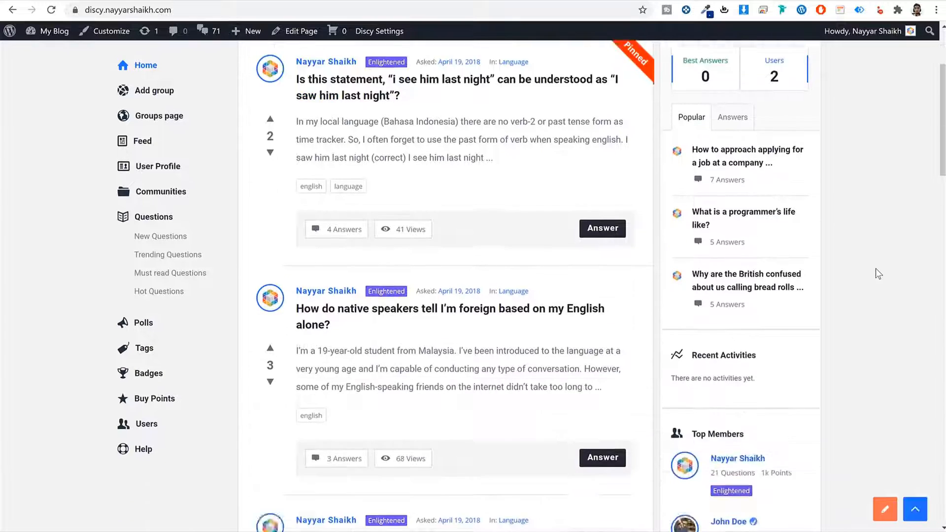
scroll(873, 273, down, 12)
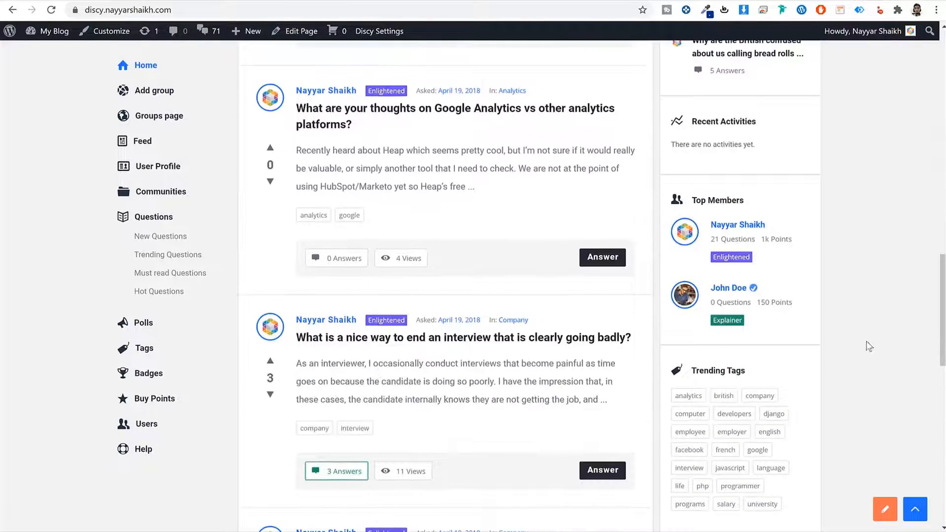
click(915, 515)
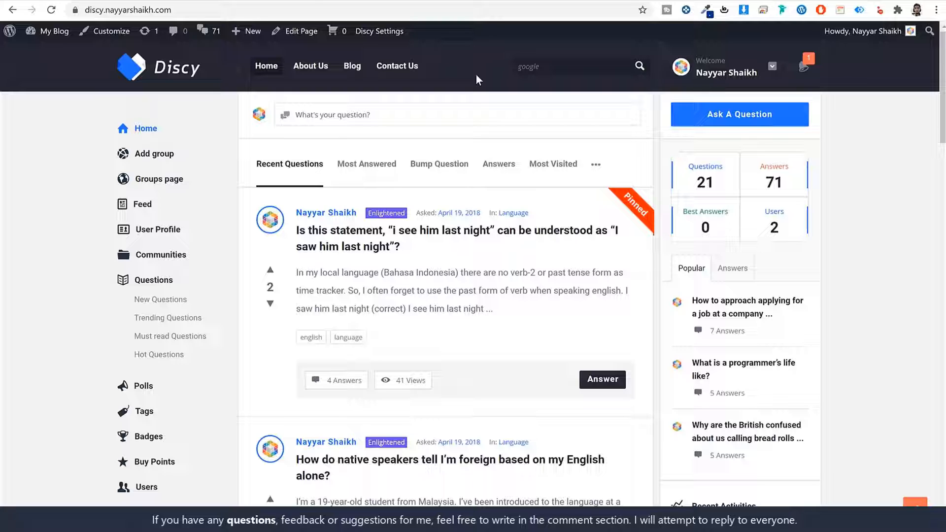
- Try the live search suggestions for 'google', then dismiss them
click(578, 66)
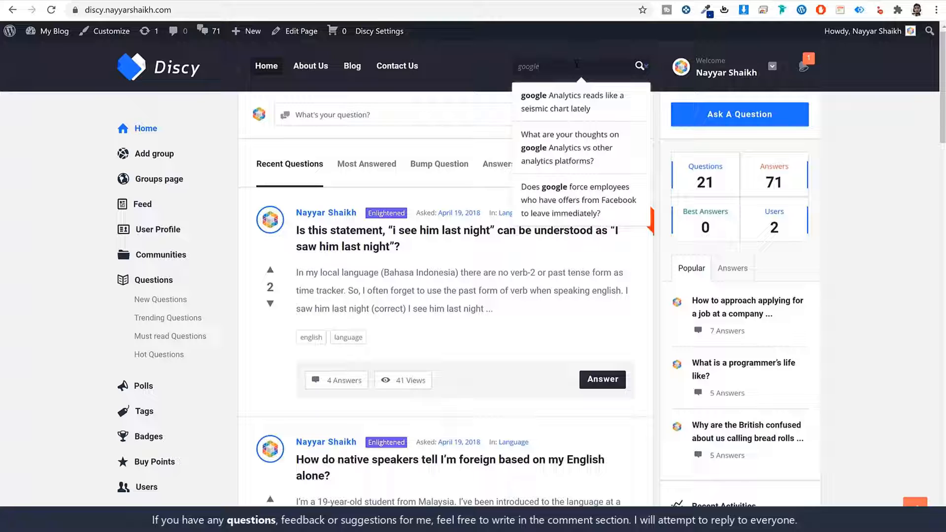
drag(577, 64, 471, 64)
click(541, 66)
click(927, 189)
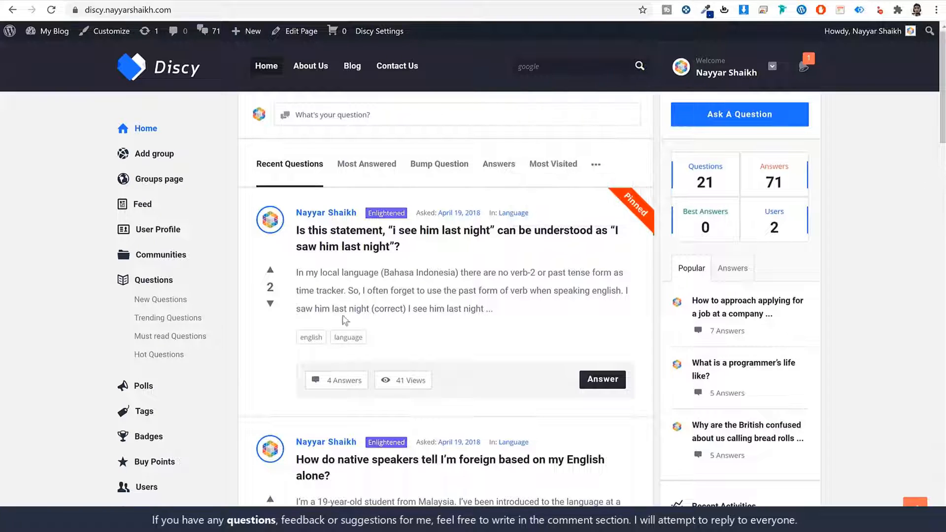
scroll(345, 433, down, 3)
scroll(353, 427, up, 3)
- Read the new notification that the administrator added points, then close the list
click(753, 73)
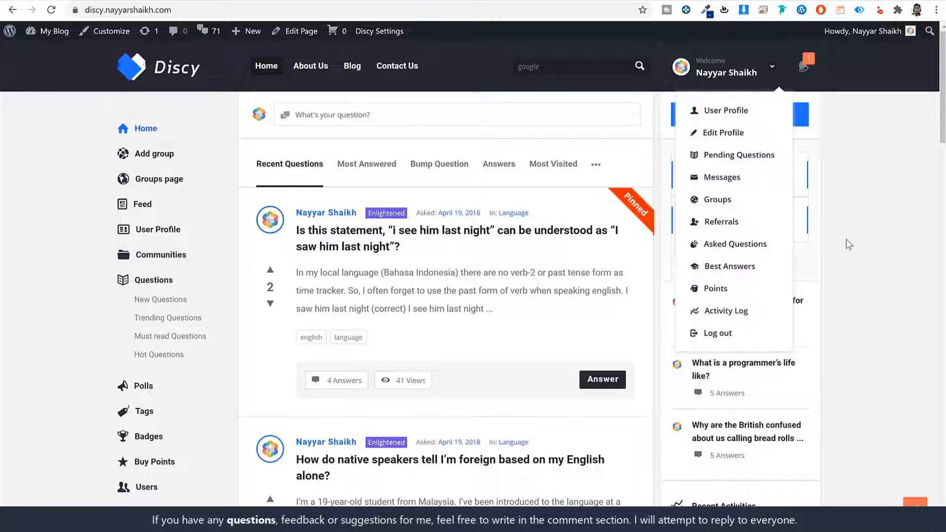
click(803, 72)
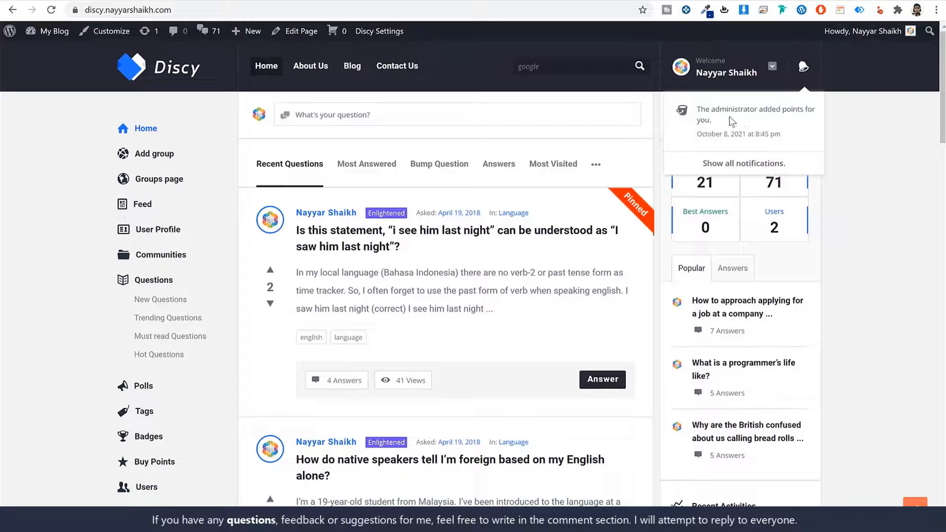
click(807, 72)
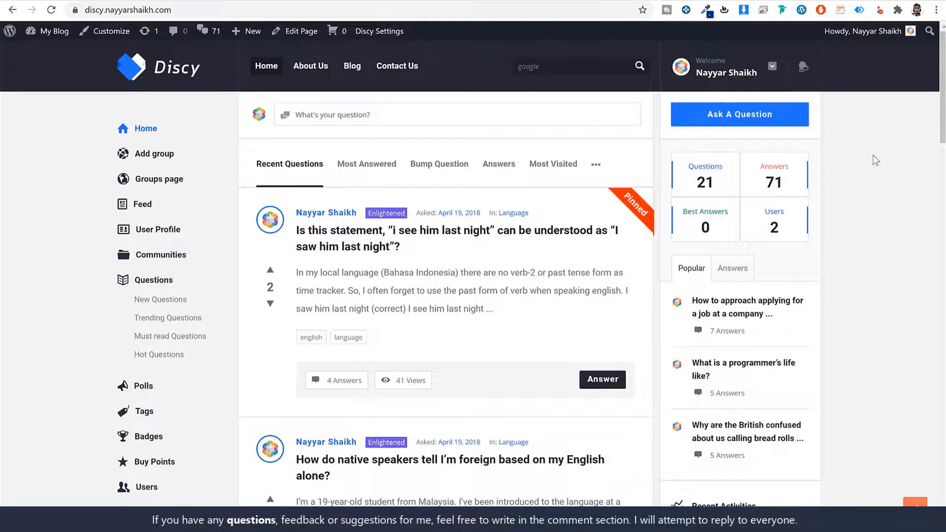
- Scroll up and down through the question list
scroll(641, 275, down, 2)
scroll(621, 274, up, 2)
scroll(867, 333, down, 10)
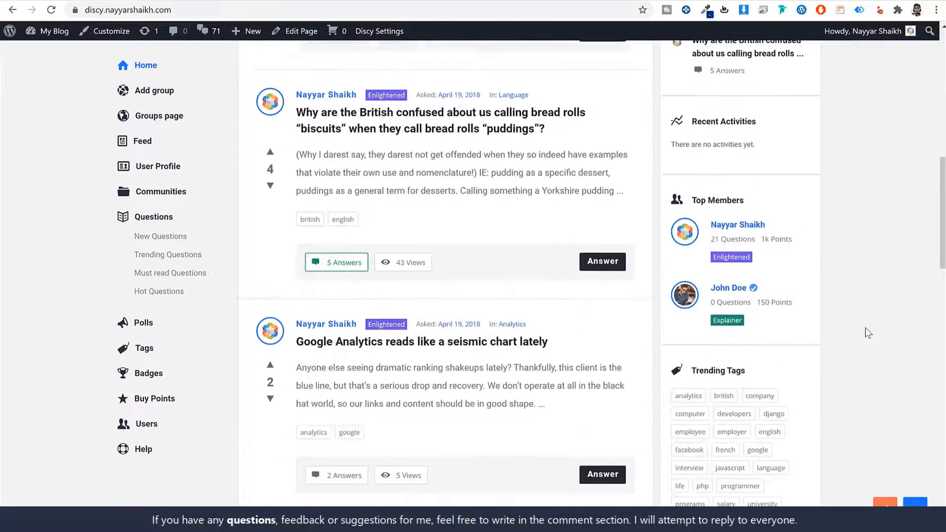
scroll(867, 333, up, 5)
scroll(866, 327, up, 4)
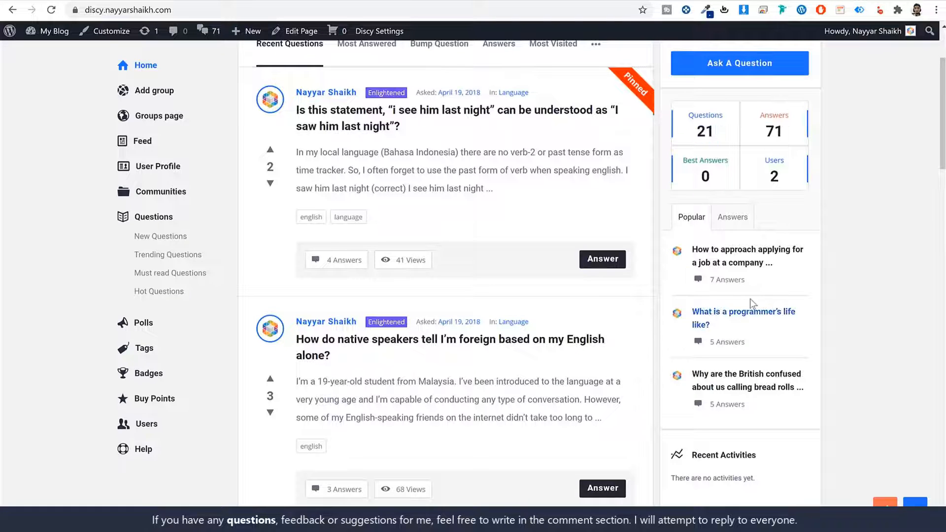
scroll(750, 298, down, 5)
scroll(753, 309, down, 3)
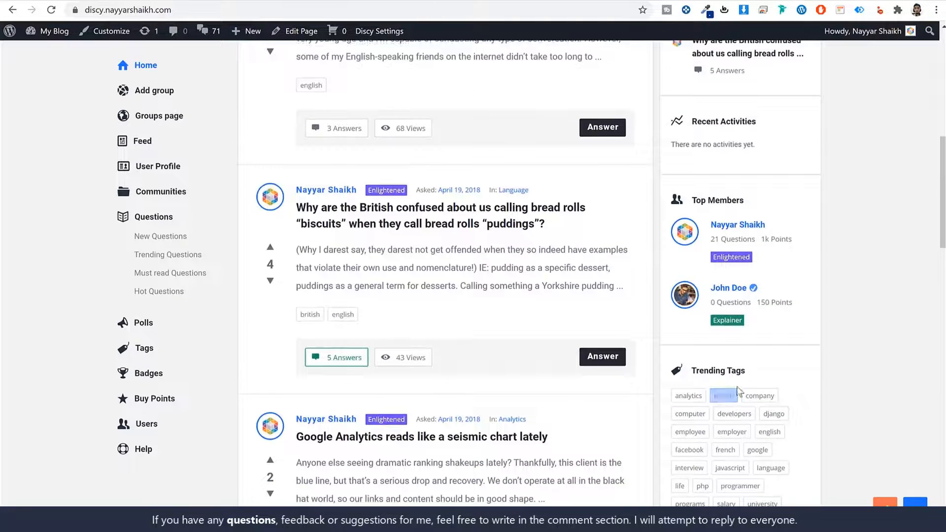
scroll(777, 401, up, 8)
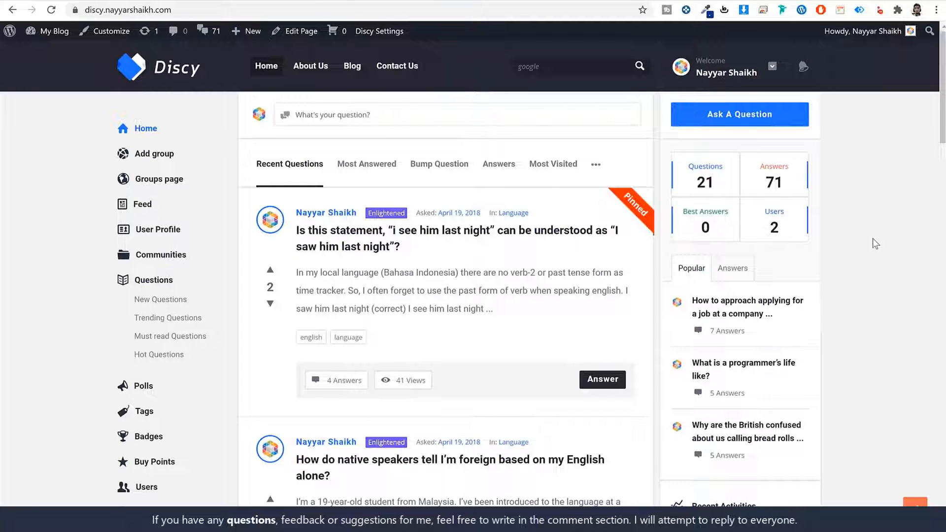
scroll(874, 238, down, 5)
scroll(785, 306, up, 6)
click(336, 119)
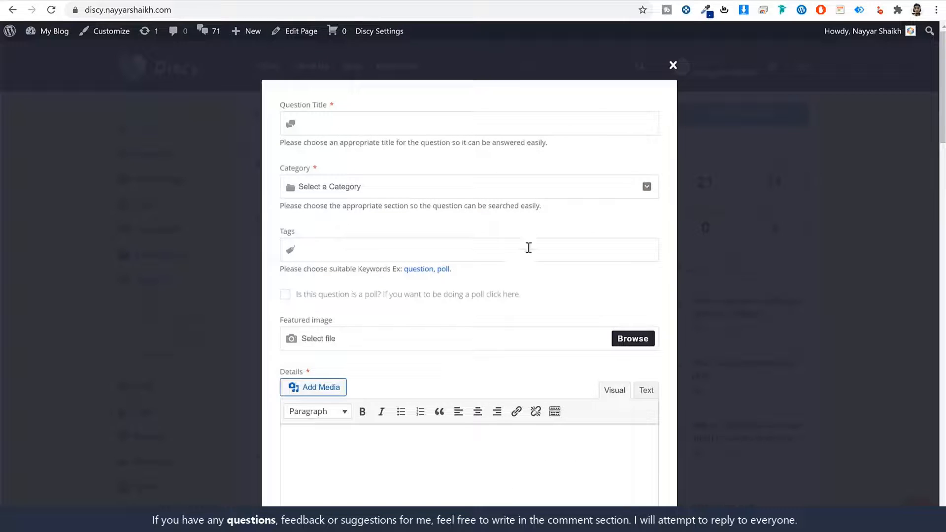
scroll(529, 247, down, 3)
scroll(526, 260, up, 3)
click(673, 65)
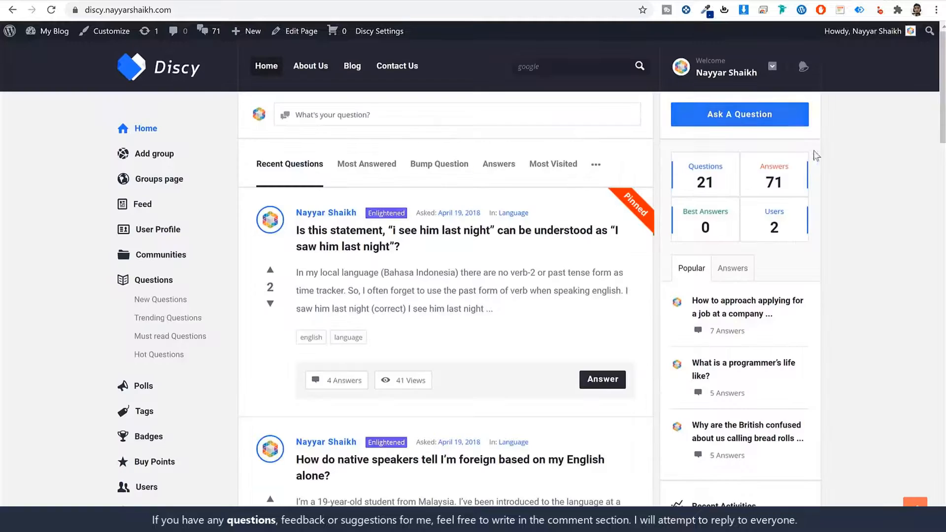
click(744, 116)
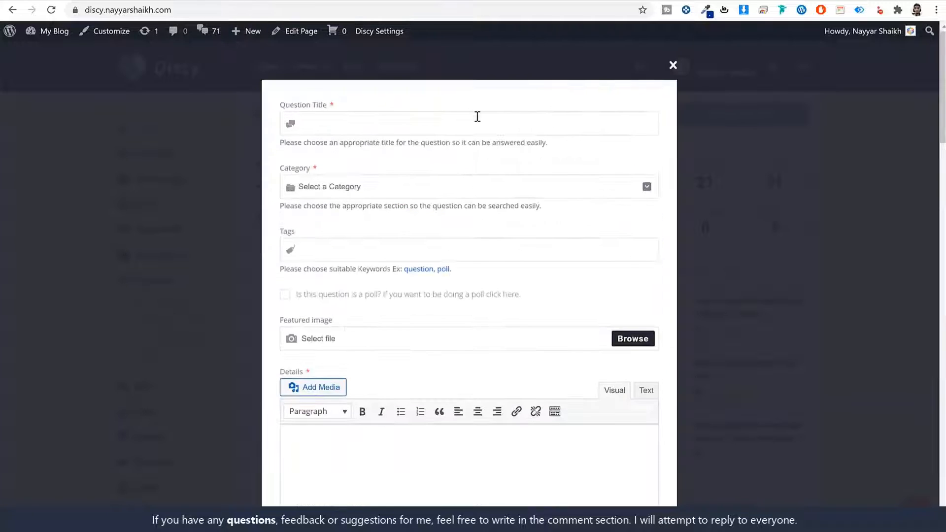
triple_click(291, 107)
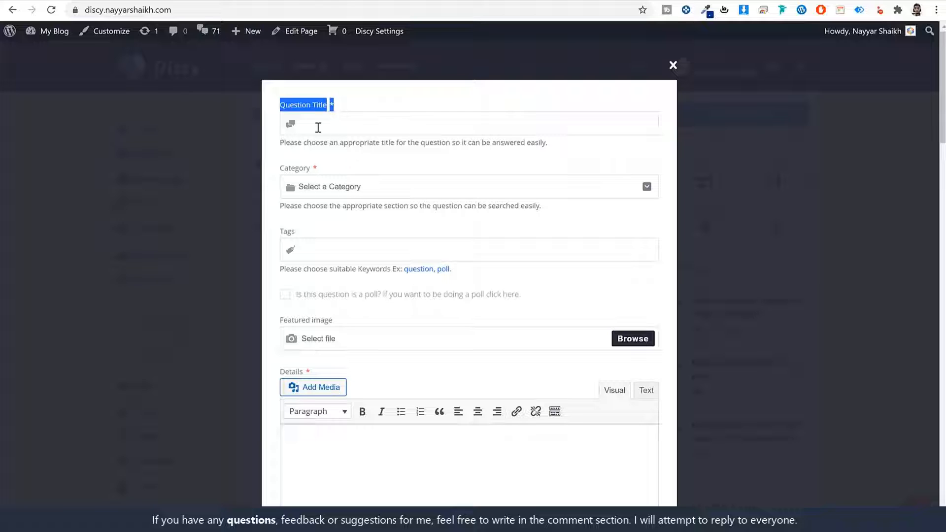
double_click(294, 169)
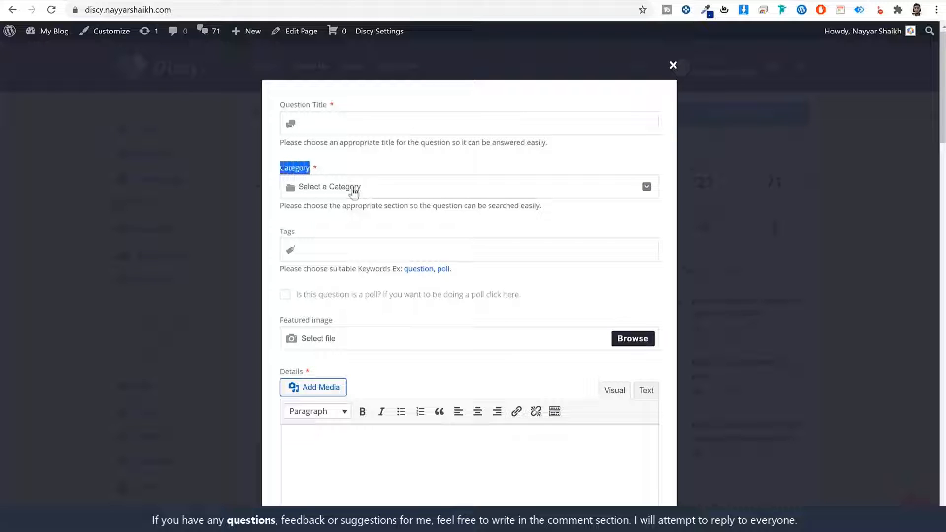
click(352, 188)
click(370, 162)
click(329, 251)
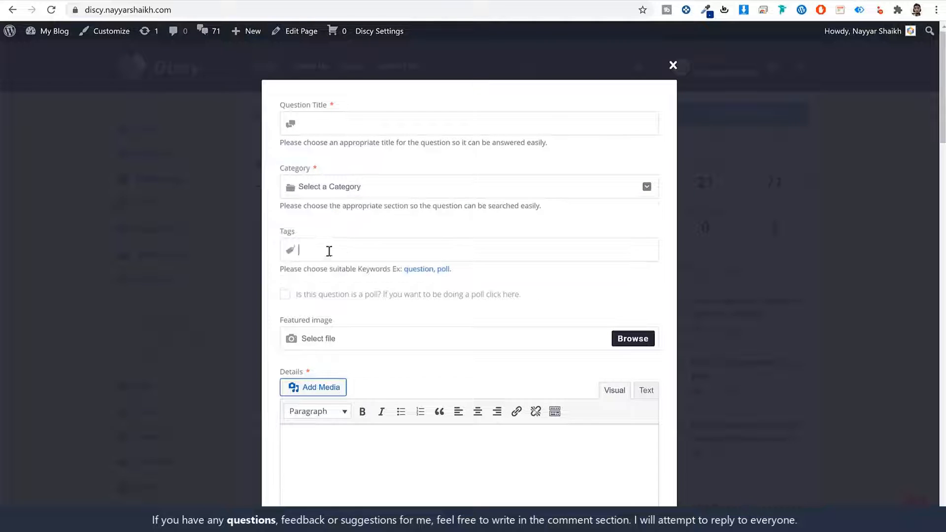
scroll(392, 270, down, 1)
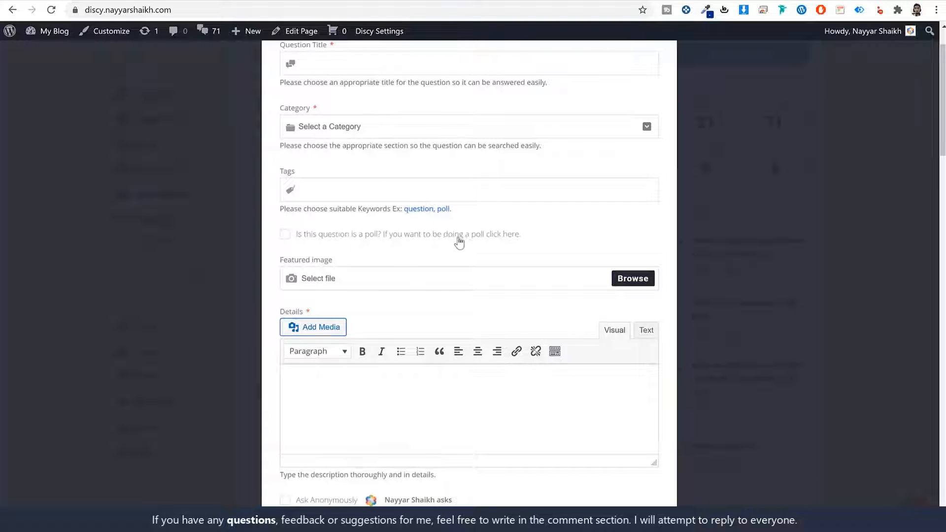
click(285, 235)
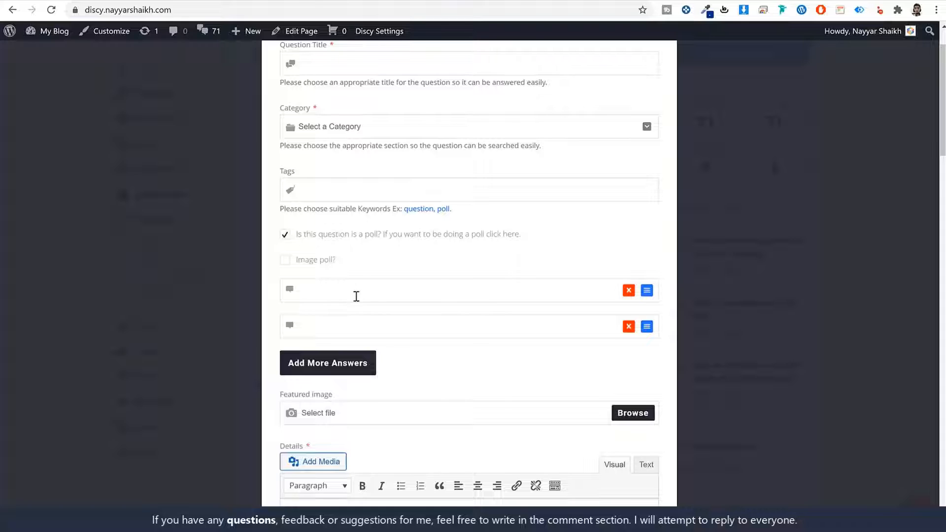
click(362, 321)
scroll(488, 318, up, 2)
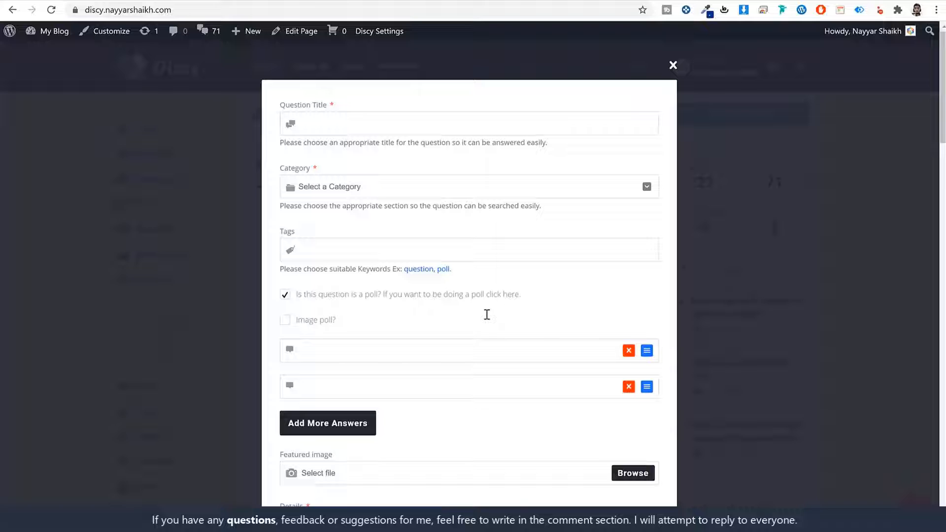
click(296, 296)
scroll(402, 323, down, 4)
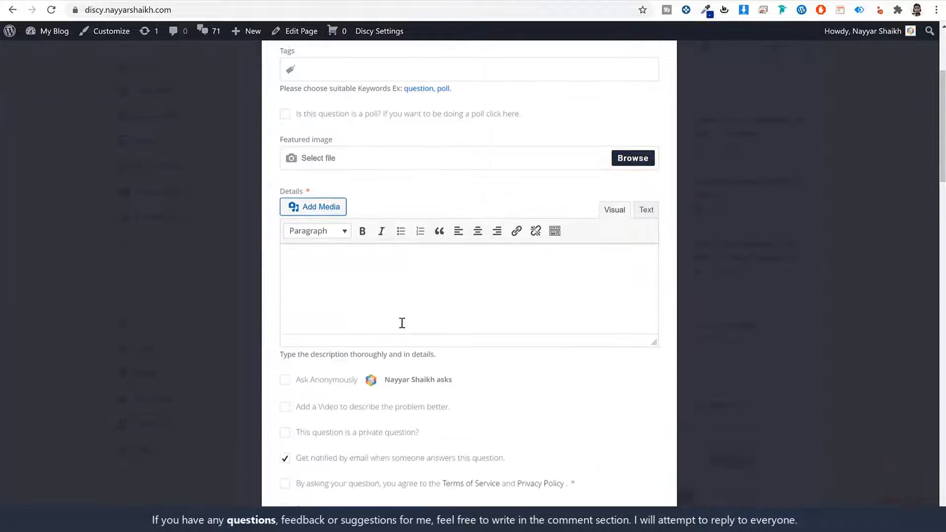
scroll(453, 274, down, 4)
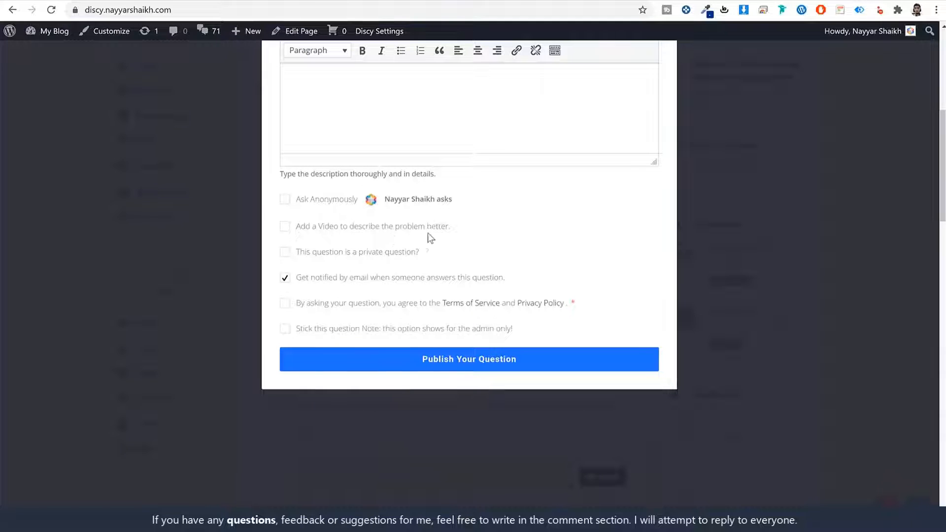
scroll(522, 334, up, 5)
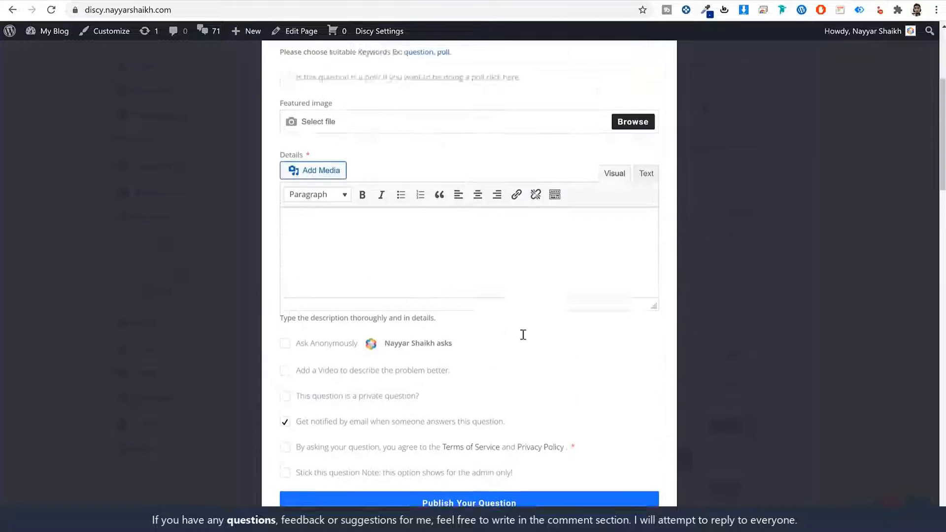
scroll(685, 158, up, 3)
click(672, 66)
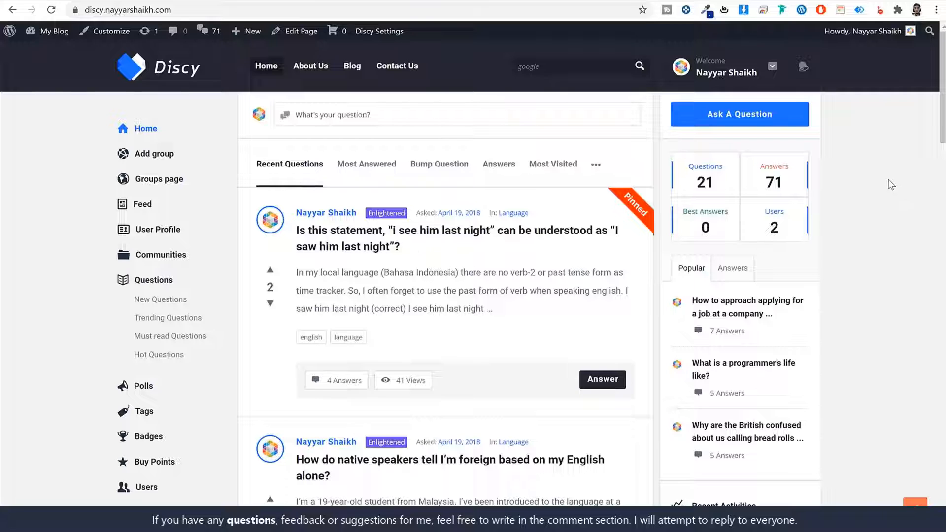
- Try upvoting the pinned question and read the cannot-vote notice
scroll(840, 273, down, 4)
scroll(839, 285, up, 3)
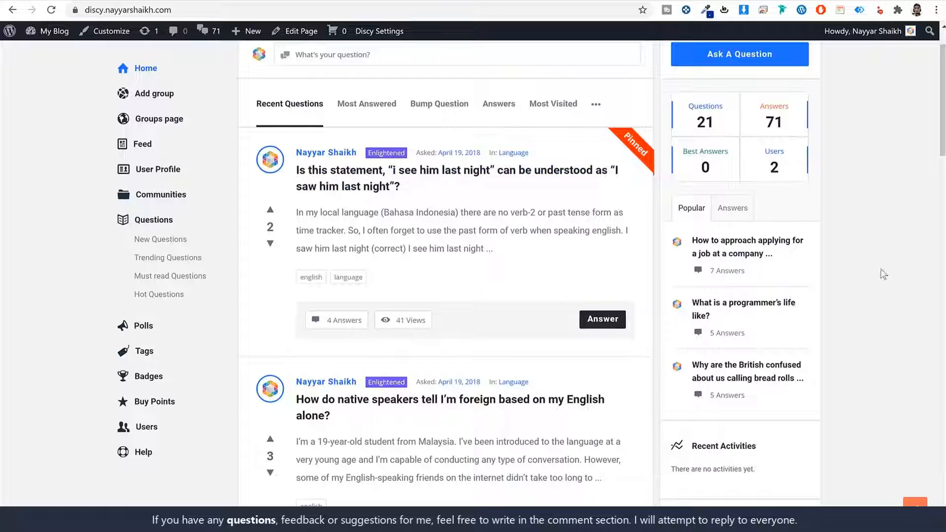
click(272, 213)
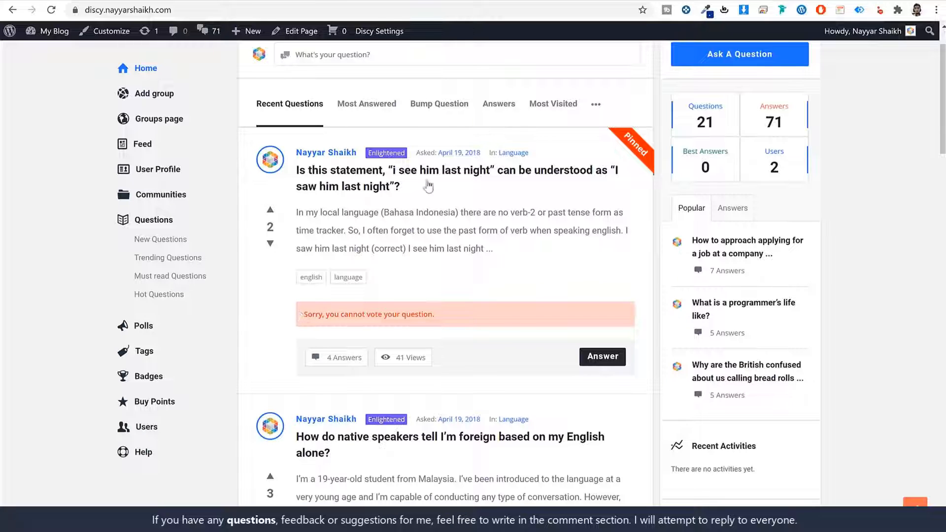
drag(309, 317, 459, 319)
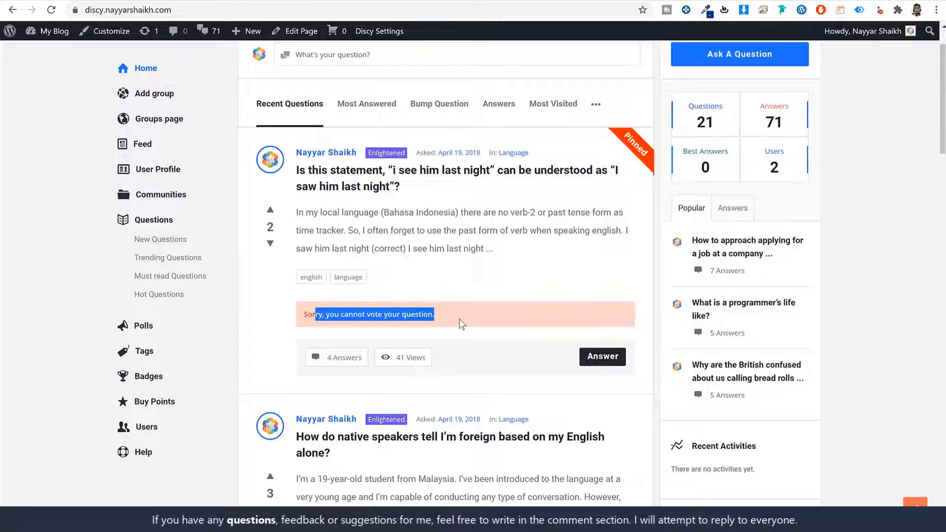
click(460, 318)
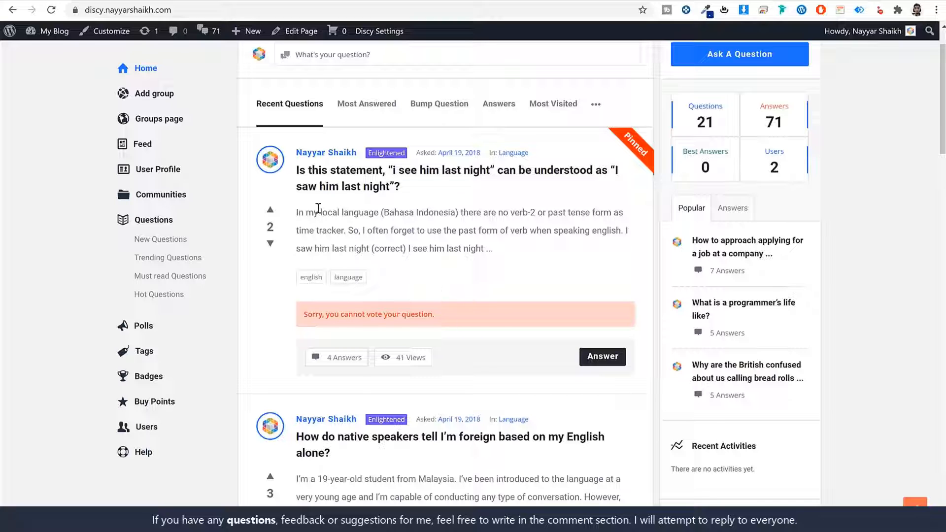
- Check the Enlightened and Explainer badges in Top Members, then open Badges
mouse_move(270, 160)
click(405, 153)
scroll(849, 345, up, 1)
scroll(849, 344, down, 7)
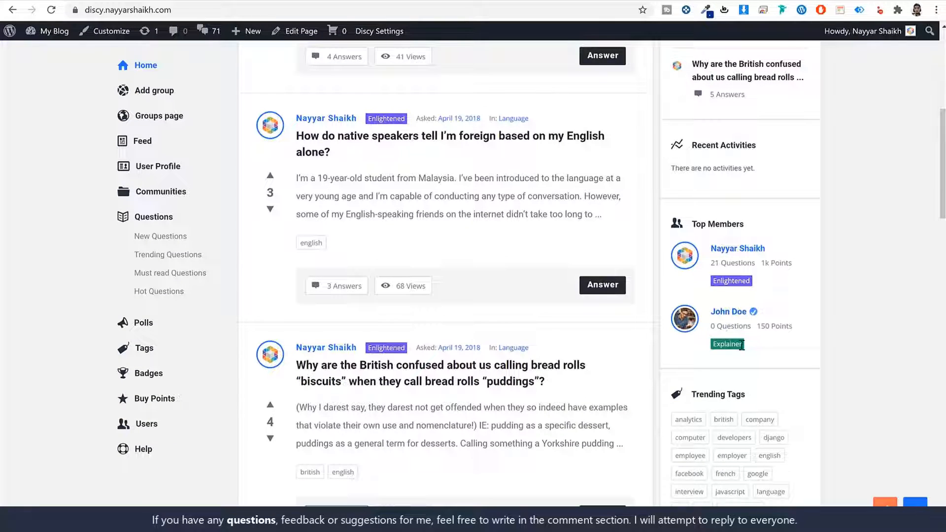
drag(745, 345, 716, 347)
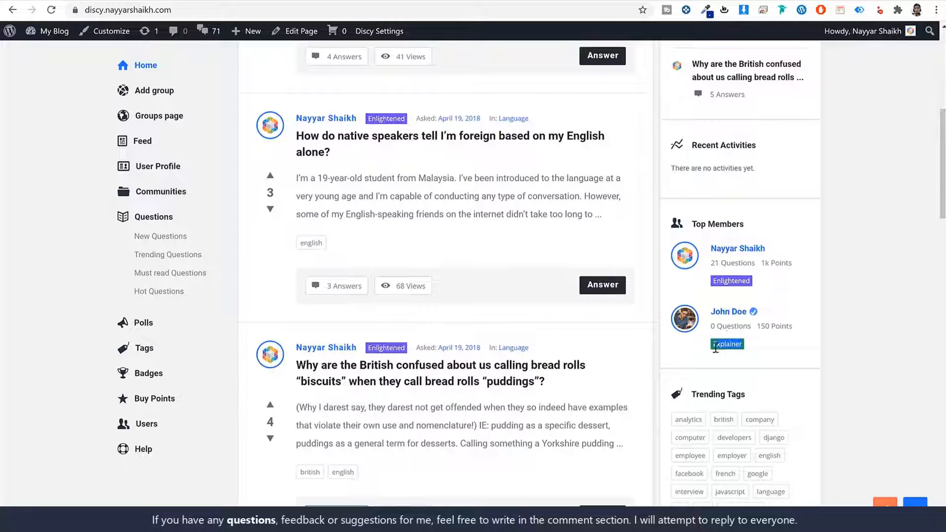
click(147, 374)
- Review badge thresholds: Enlightened at 250 points, Professional at 200, plus the top member's stats
scroll(398, 212, down, 15)
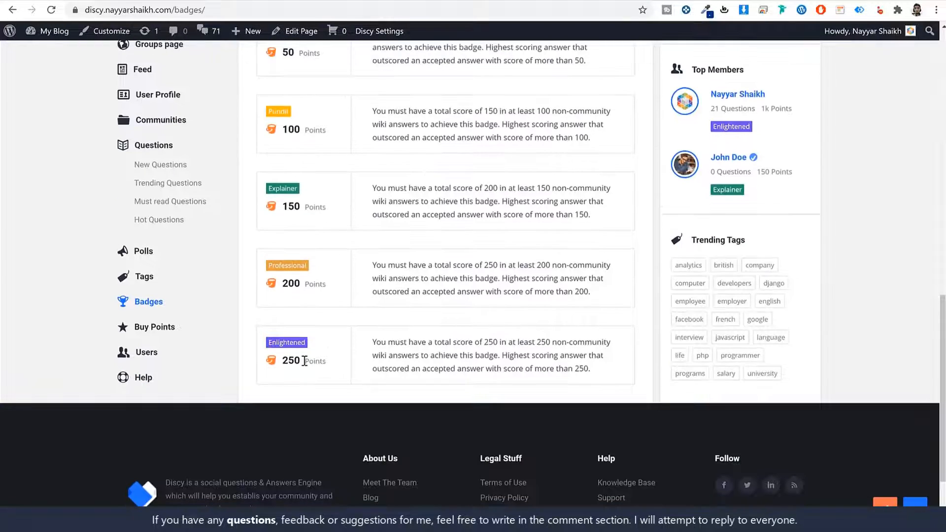
drag(305, 360, 283, 359)
click(273, 347)
scroll(312, 344, up, 1)
drag(300, 266, 285, 267)
drag(303, 344, 280, 344)
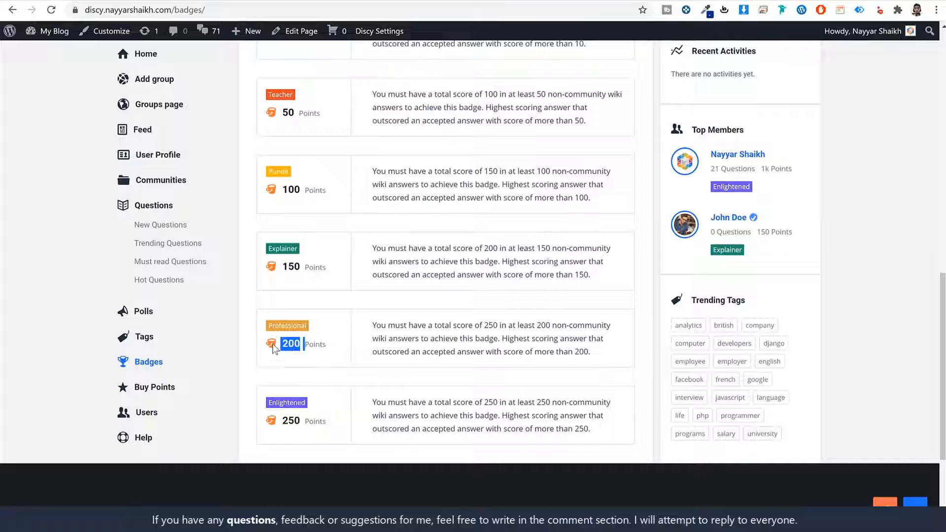
click(279, 249)
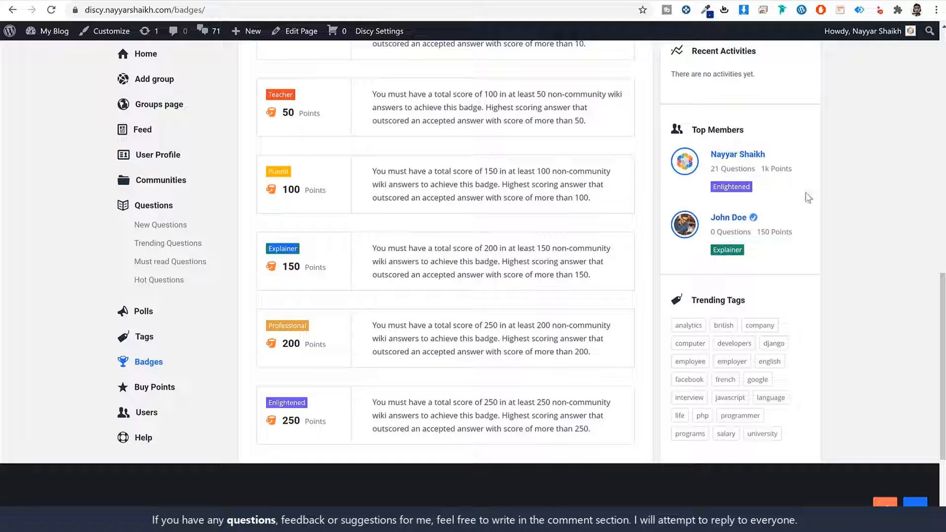
drag(710, 169, 794, 169)
click(493, 369)
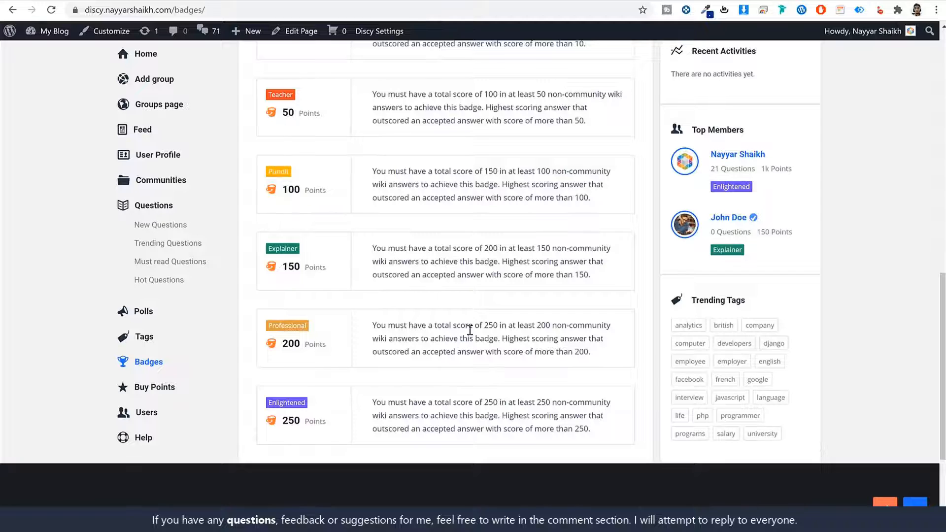
- Review the 20-point rewards for signing up and paid referrals, then go to Buy points
scroll(471, 333, up, 10)
scroll(473, 340, up, 3)
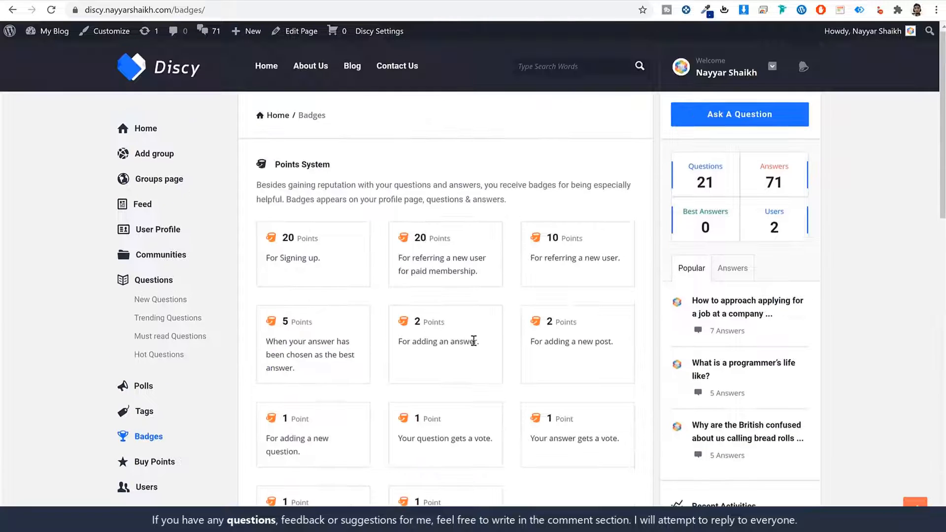
double_click(290, 238)
drag(399, 257, 481, 276)
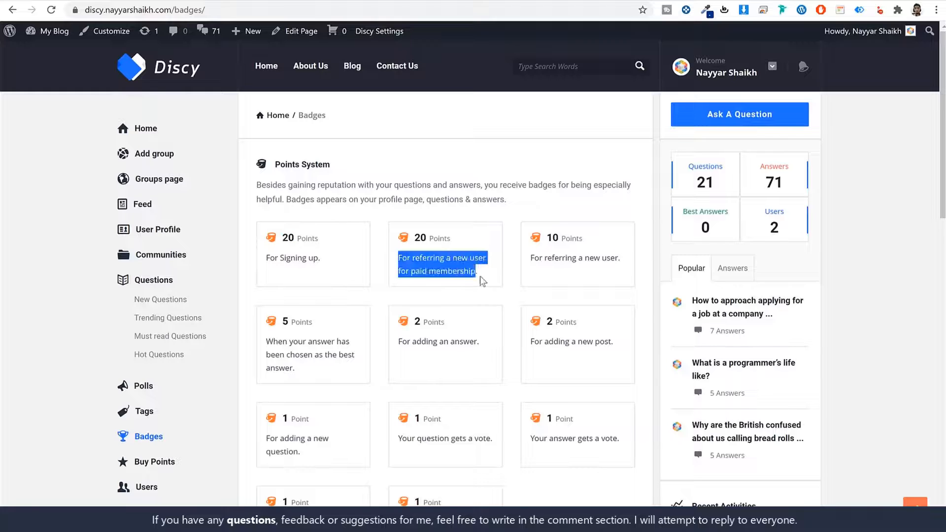
click(436, 260)
double_click(425, 239)
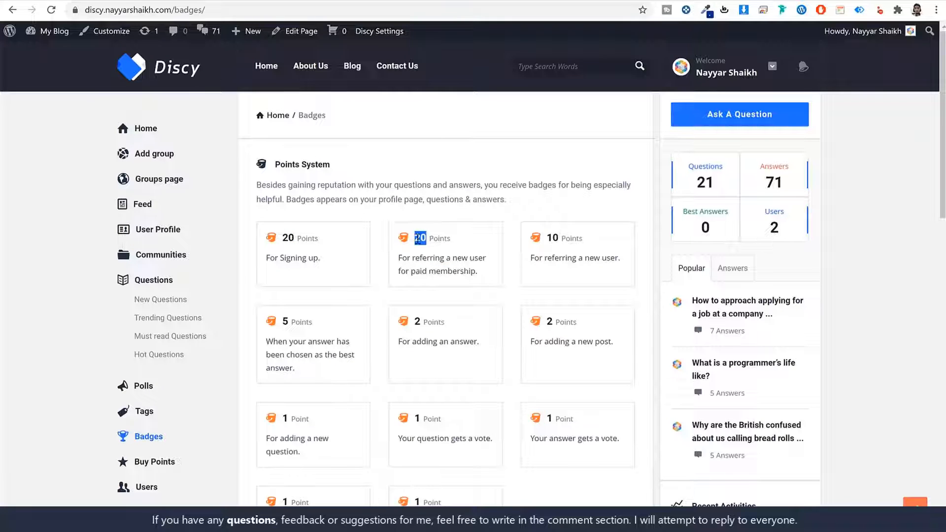
drag(555, 257, 594, 257)
scroll(601, 317, down, 6)
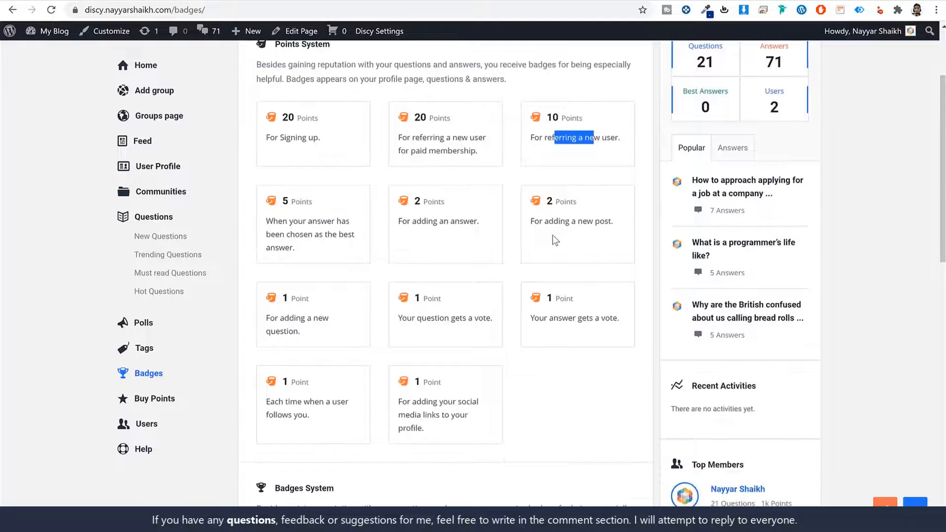
scroll(507, 330, down, 5)
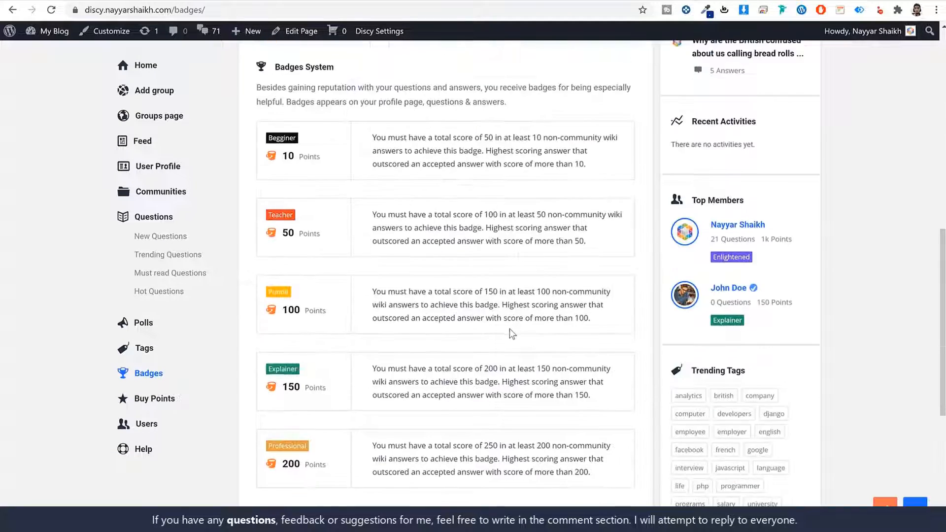
scroll(570, 332, up, 6)
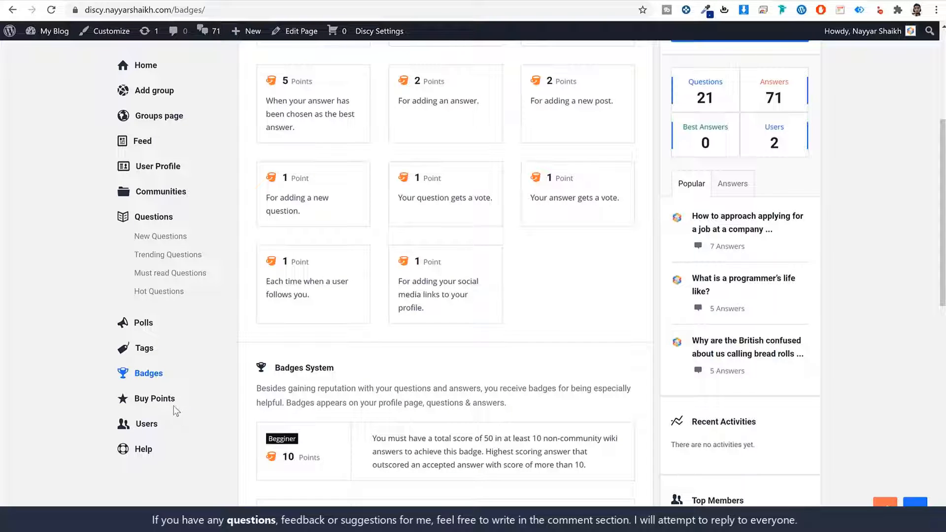
click(143, 407)
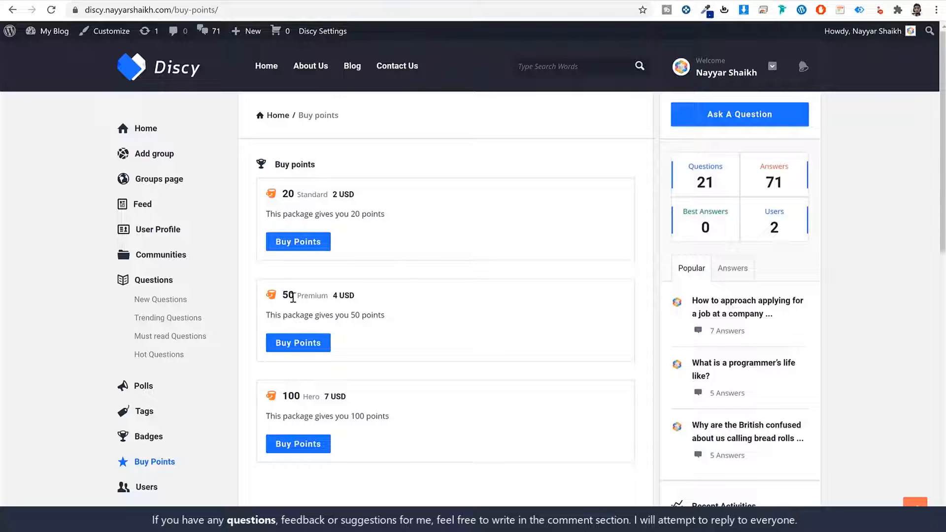
- Check out the 50-point Premium package for 4 USD using Mastercard/Visa card payment
drag(293, 297, 281, 296)
click(299, 346)
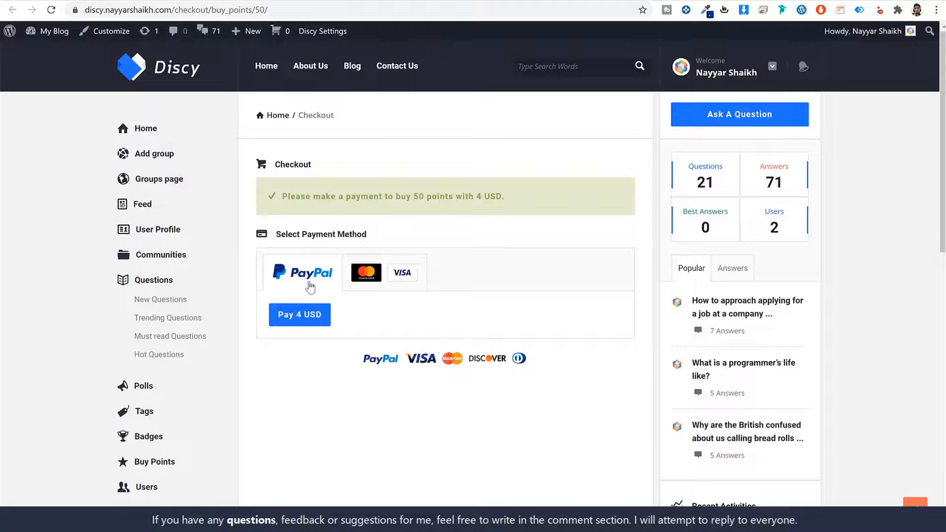
click(373, 282)
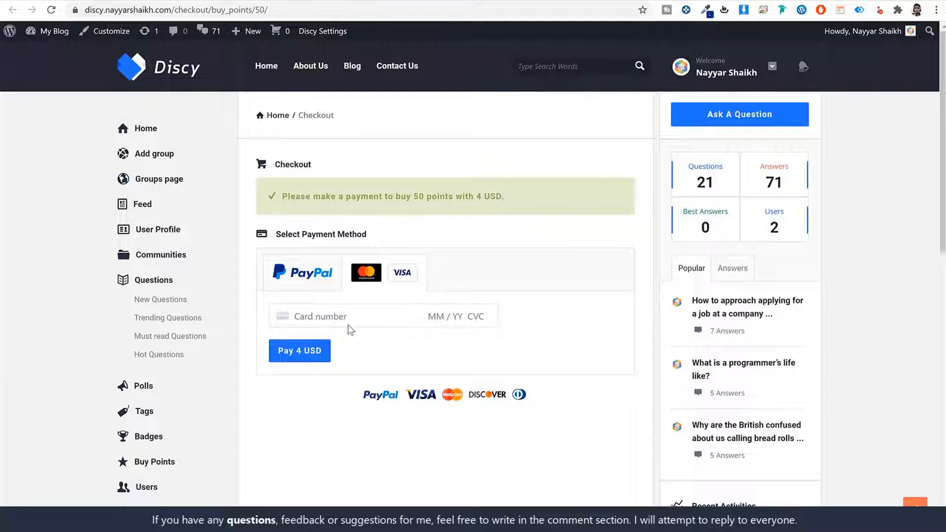
scroll(148, 480, down, 1)
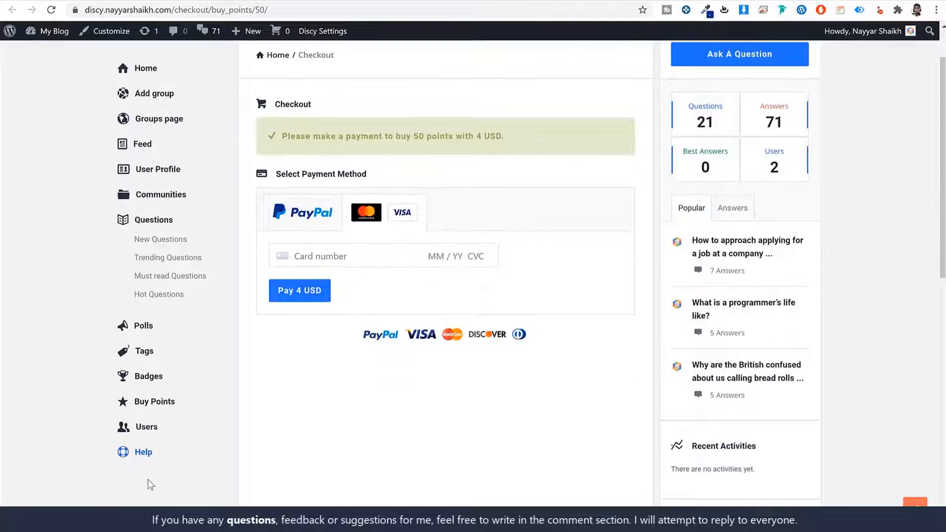
- Expand and collapse the first two Help FAQ answers, then go to Communities
click(152, 451)
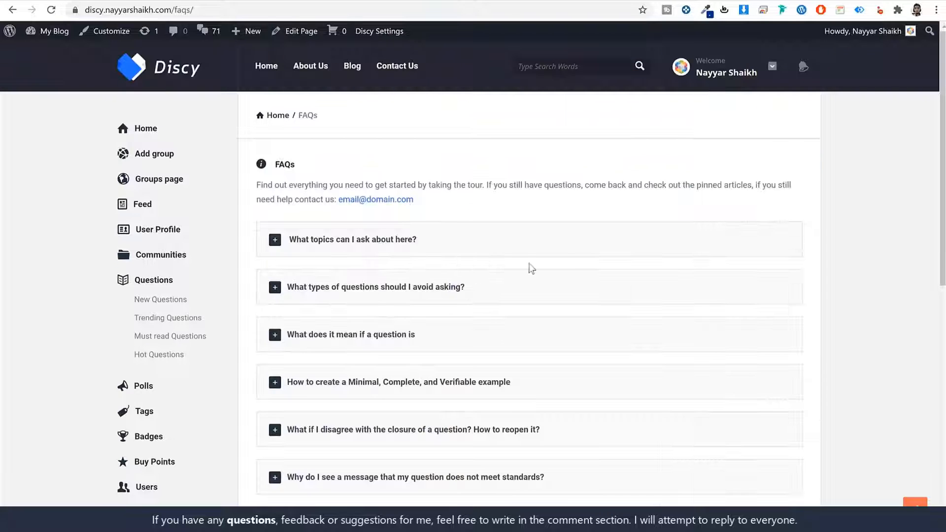
click(473, 247)
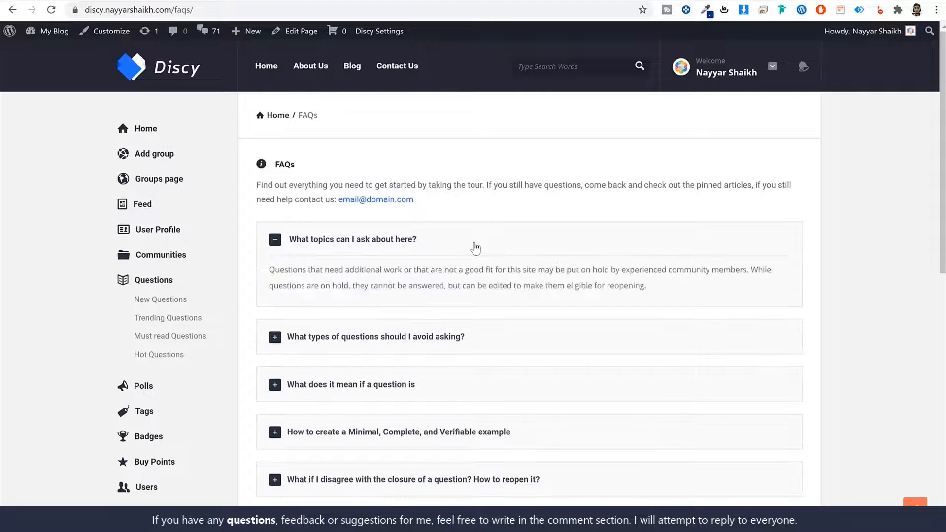
click(473, 247)
click(445, 291)
click(450, 289)
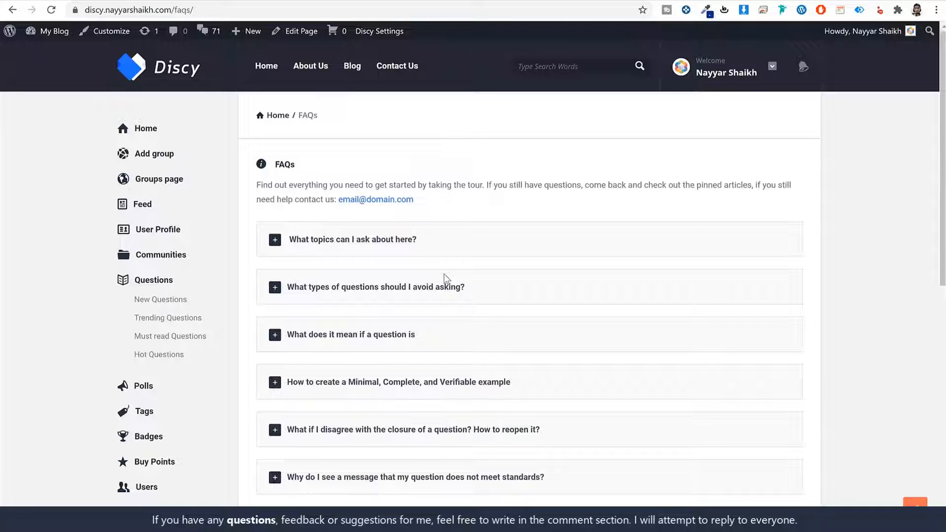
click(170, 261)
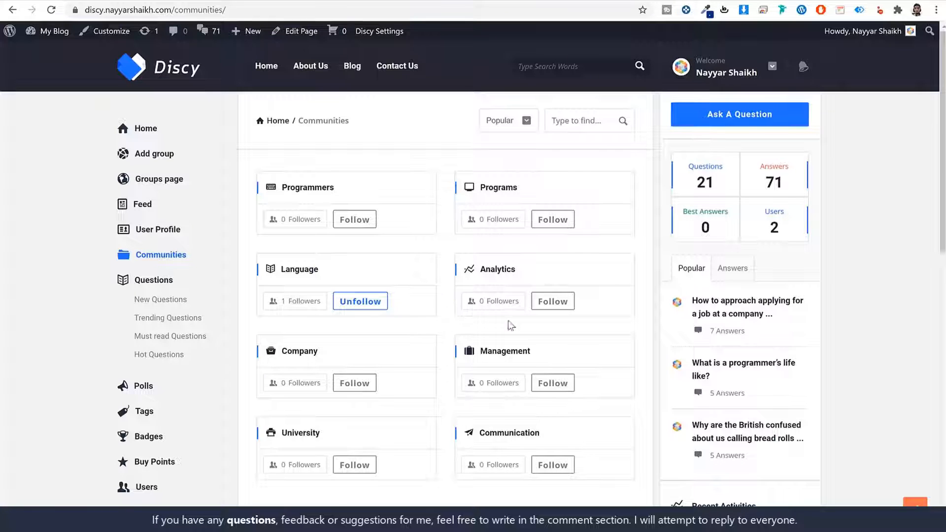
- View the Explainer-badge member's verified profile showing 150 points
scroll(822, 327, down, 7)
click(738, 313)
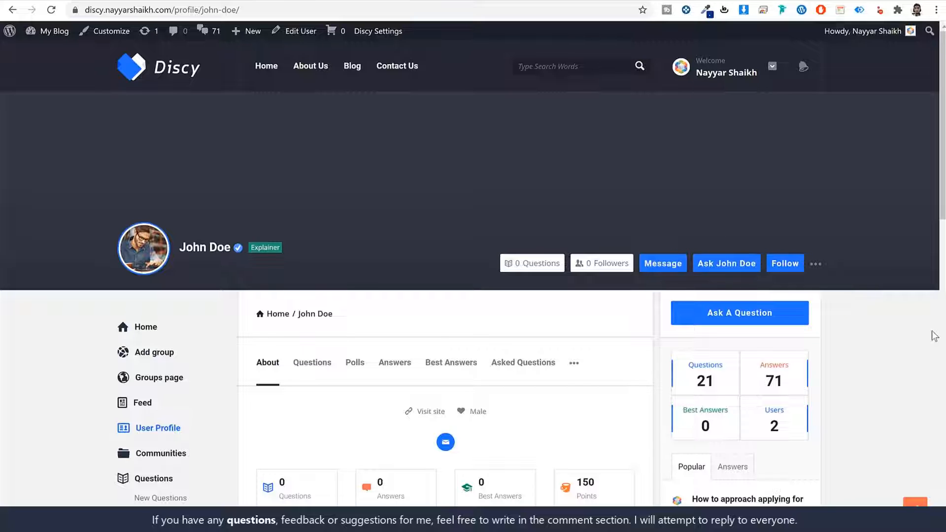
scroll(891, 353, down, 3)
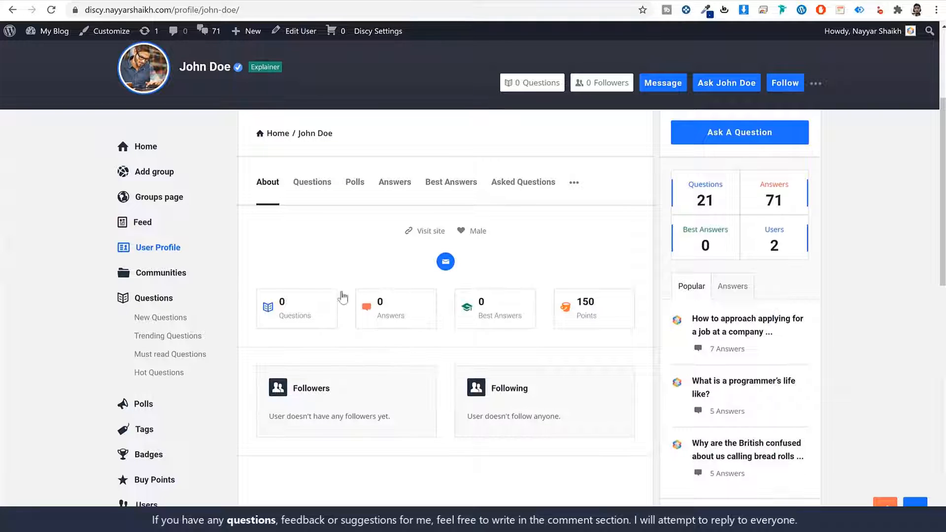
scroll(415, 345, up, 3)
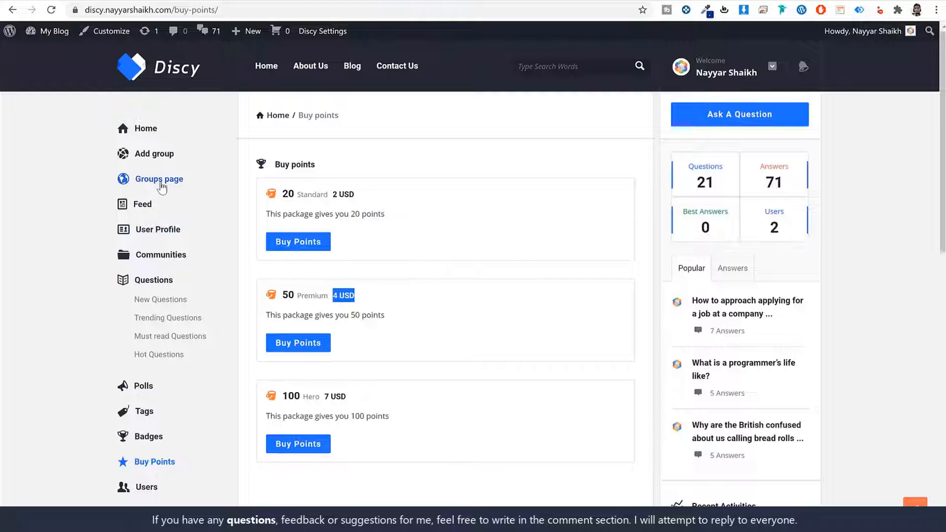
- Visit the Groups page and the Add group form, then list the poll questions
click(161, 187)
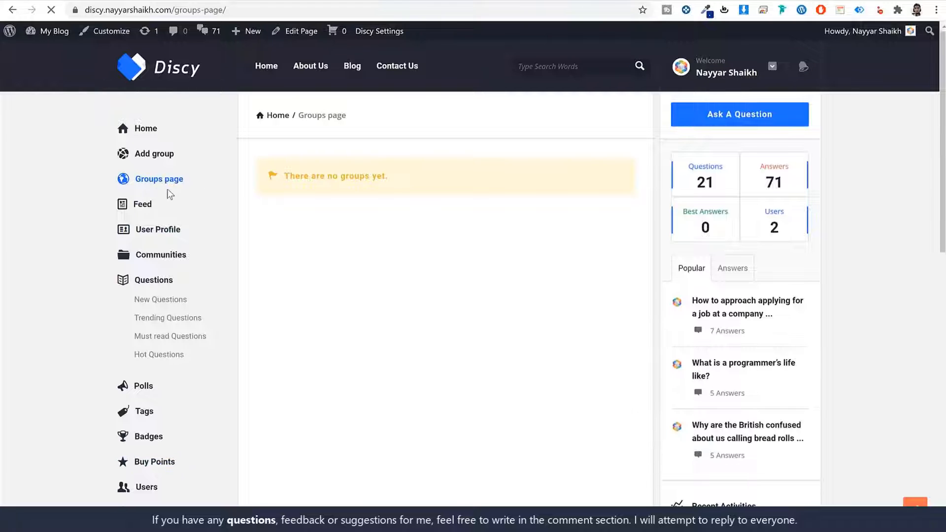
click(158, 160)
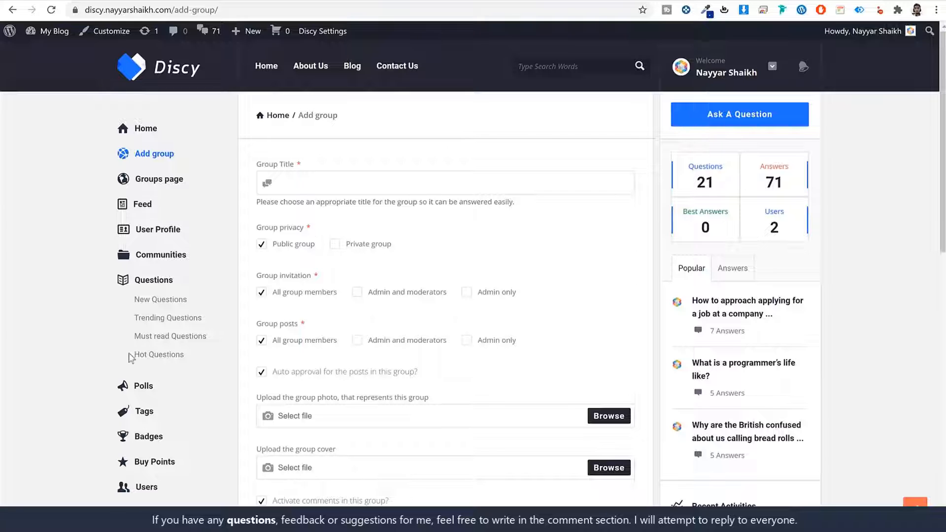
click(142, 386)
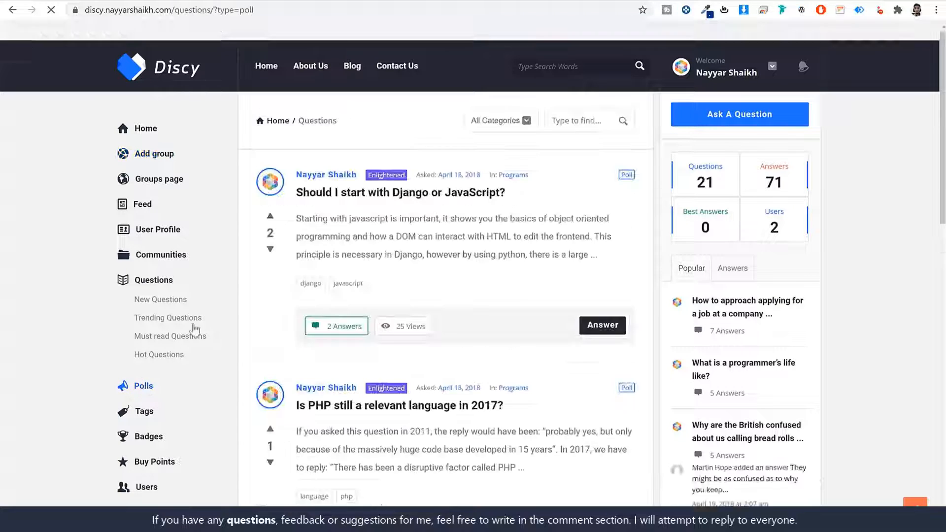
scroll(549, 381, down, 5)
scroll(546, 378, up, 5)
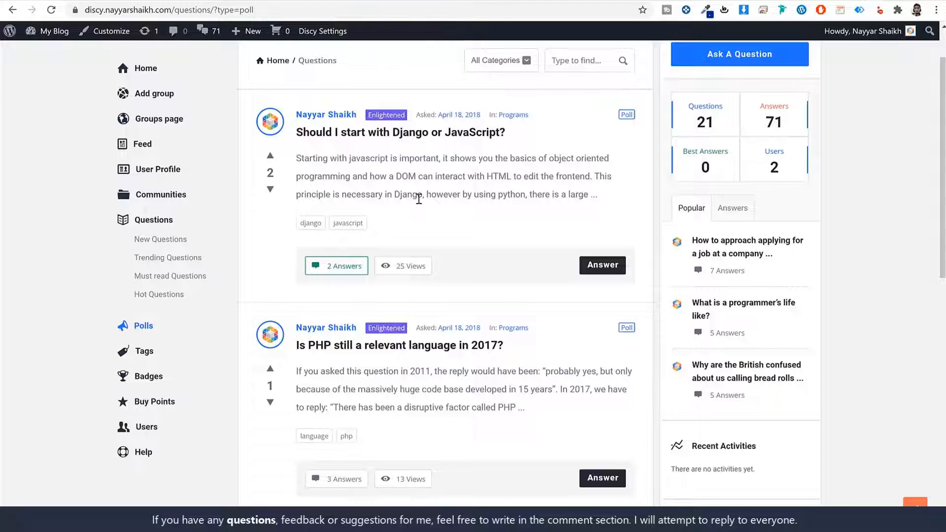
click(404, 348)
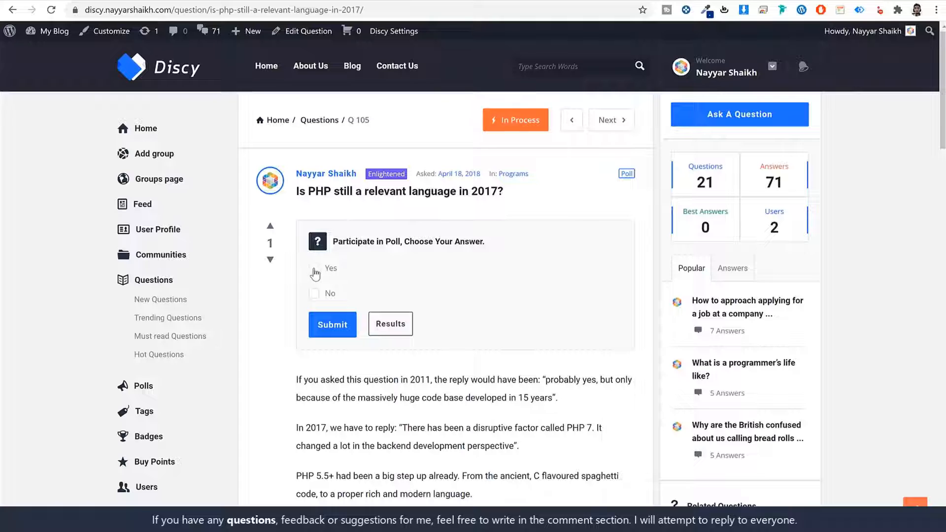
click(329, 325)
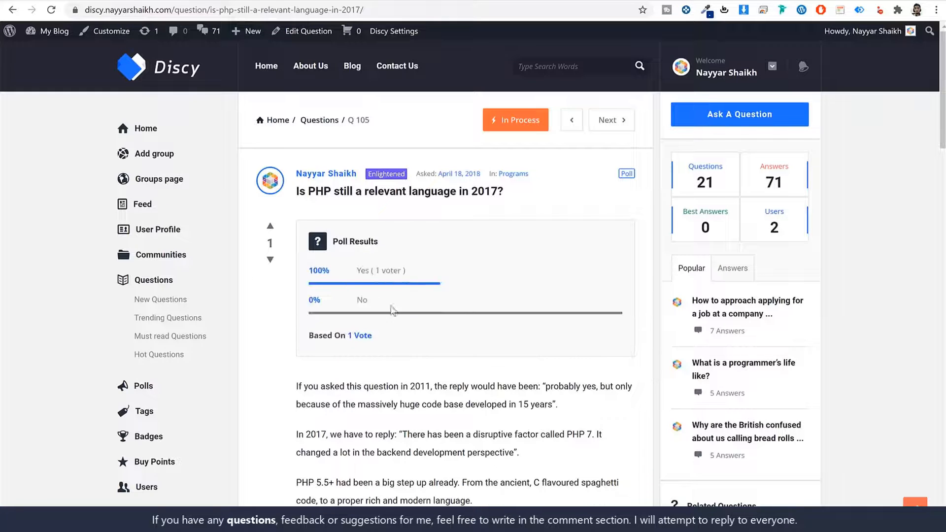
scroll(444, 340, down, 5)
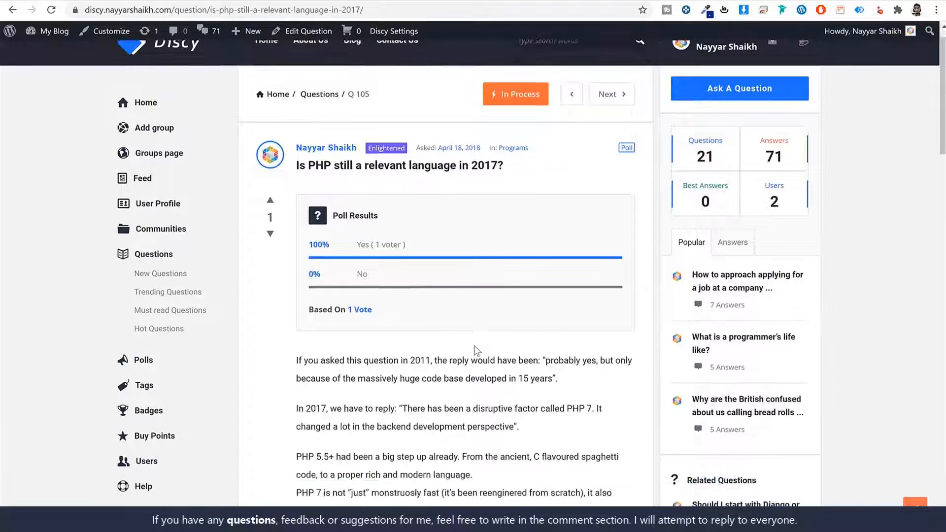
drag(302, 146, 570, 317)
click(570, 318)
scroll(564, 339, down, 8)
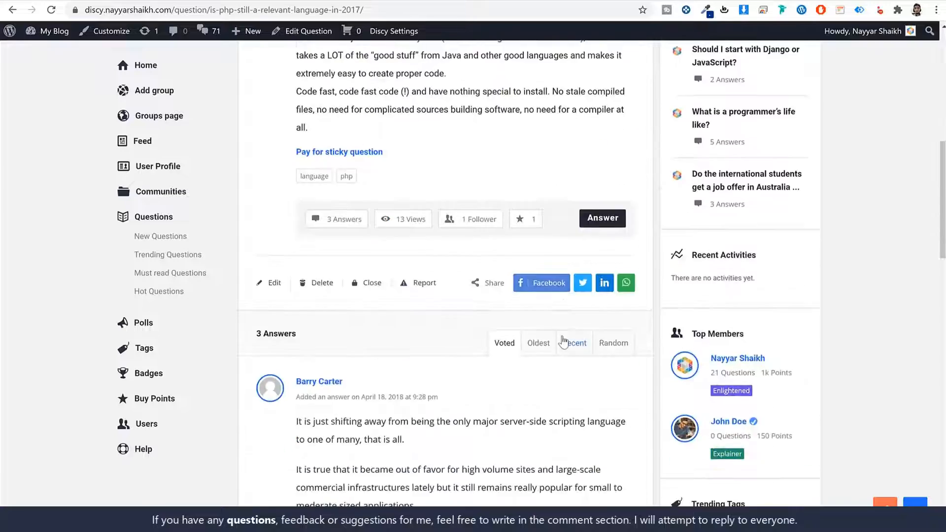
scroll(405, 321, down, 11)
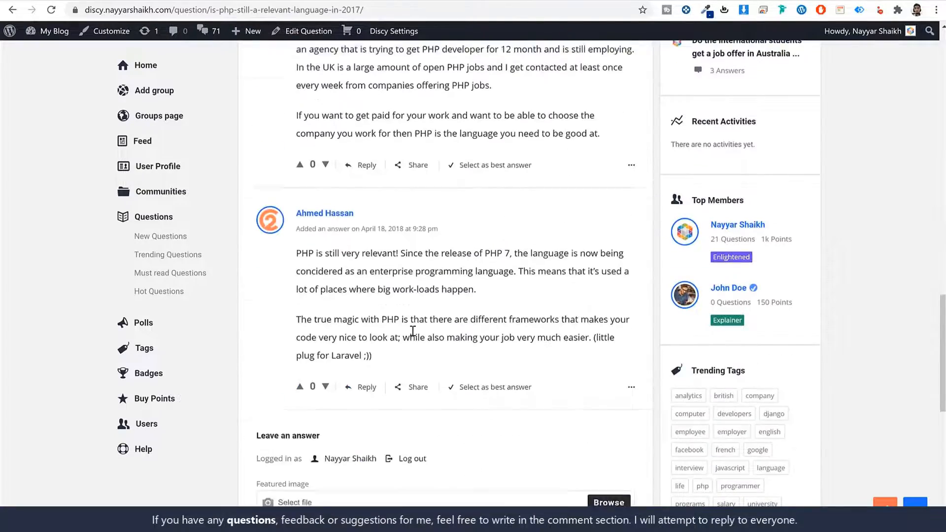
scroll(539, 374, up, 10)
scroll(538, 374, up, 14)
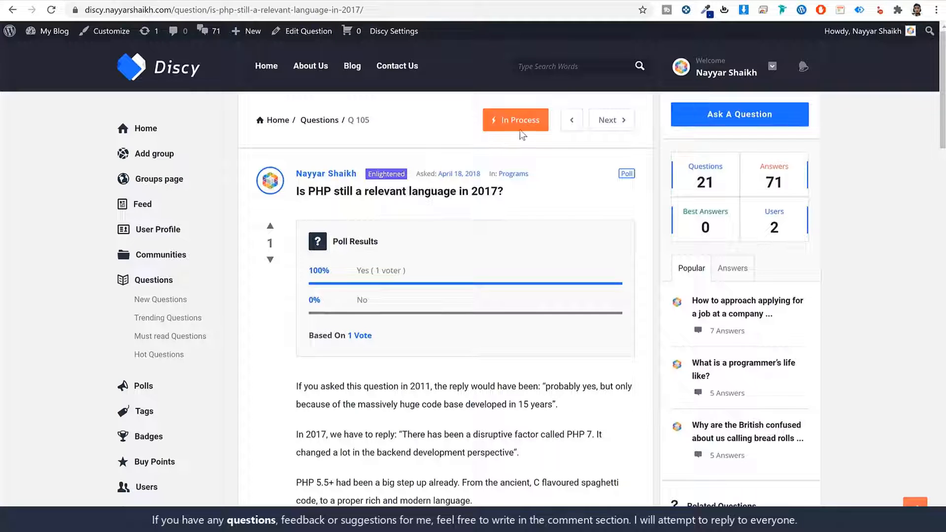
drag(502, 119, 538, 119)
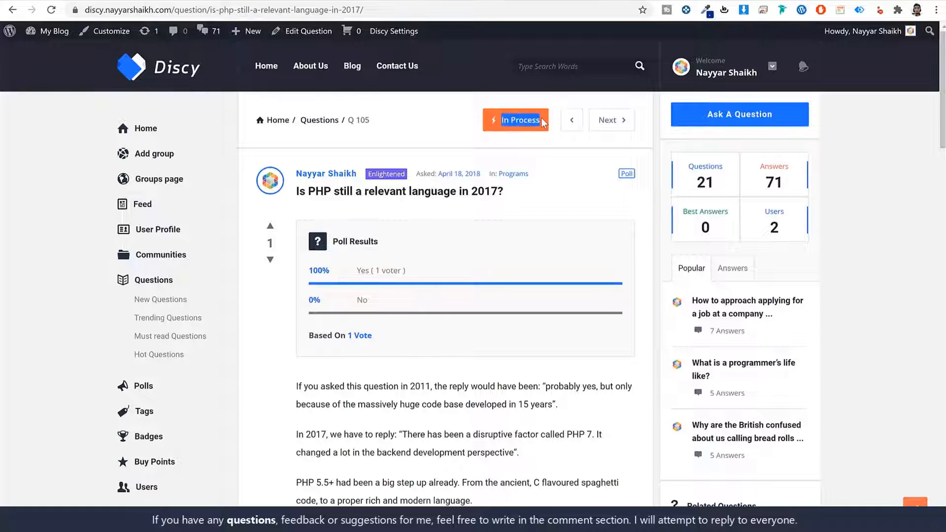
click(533, 120)
scroll(510, 377, down, 15)
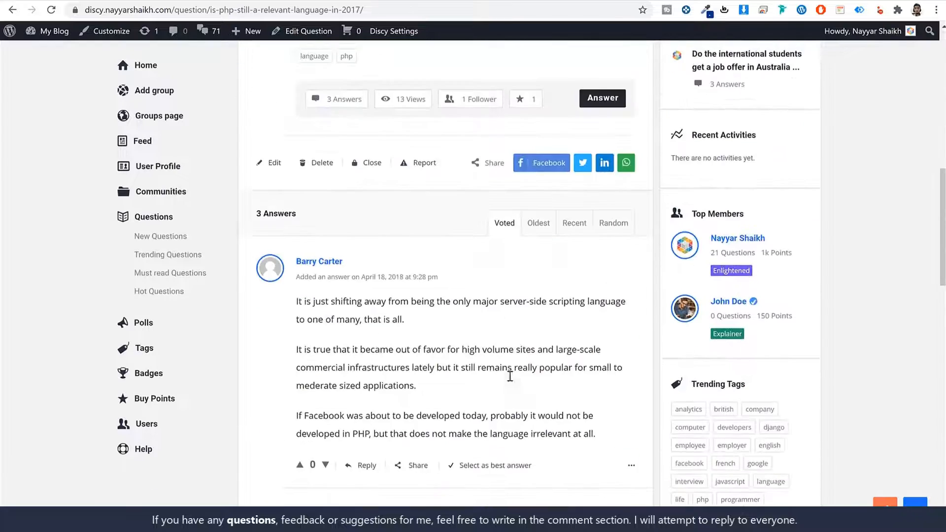
scroll(511, 380, down, 3)
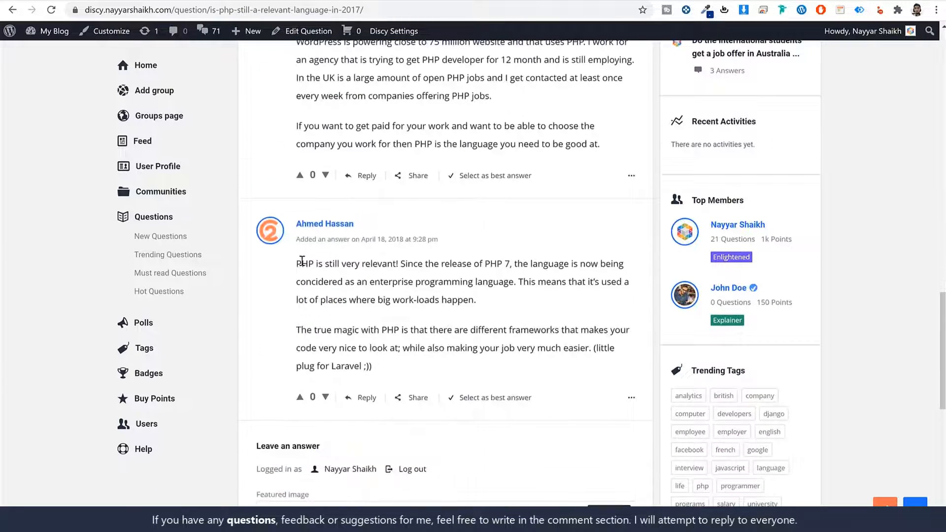
drag(297, 262, 433, 329)
click(467, 317)
- Select the PHP 7 answer as best answer and reload to confirm Answered status
click(495, 398)
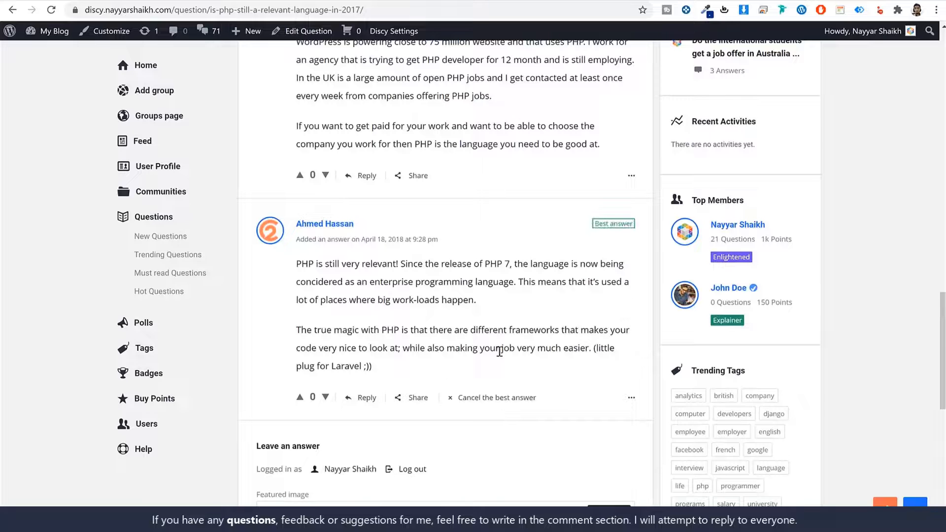
scroll(467, 397, up, 18)
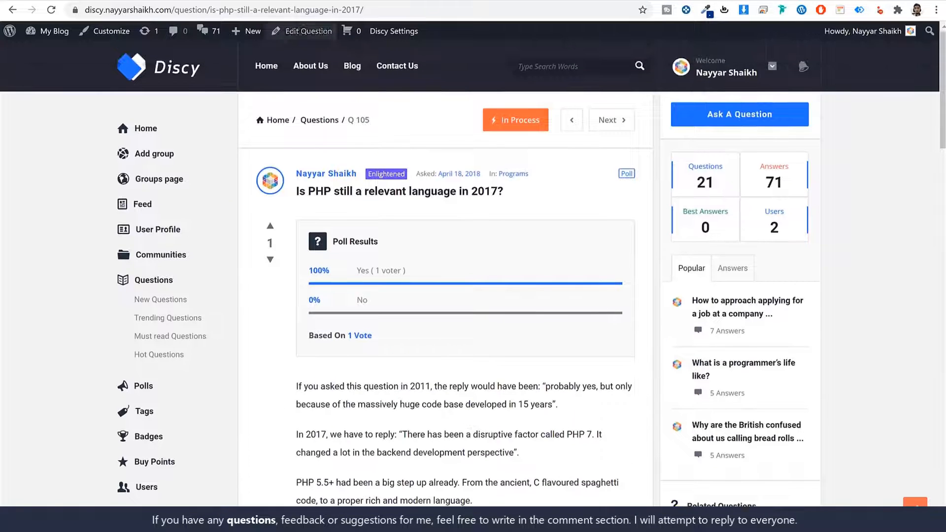
click(51, 9)
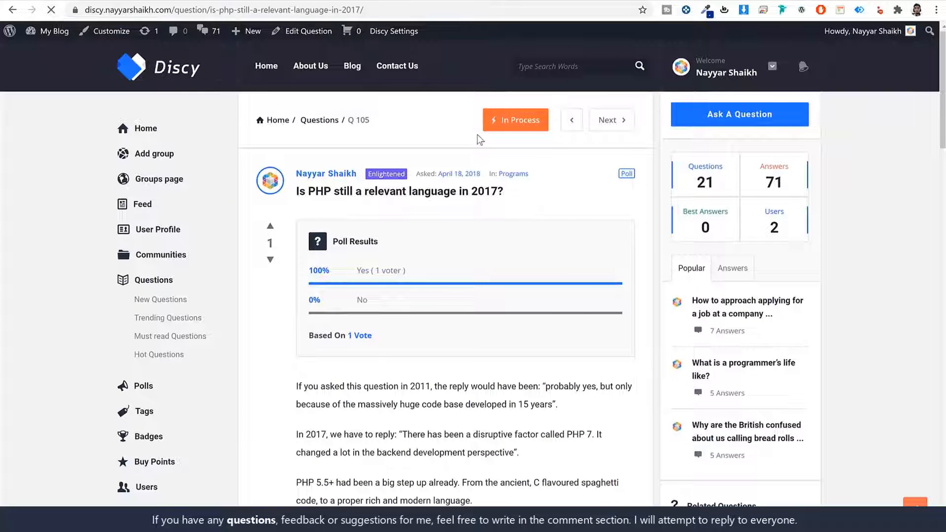
drag(505, 121, 537, 123)
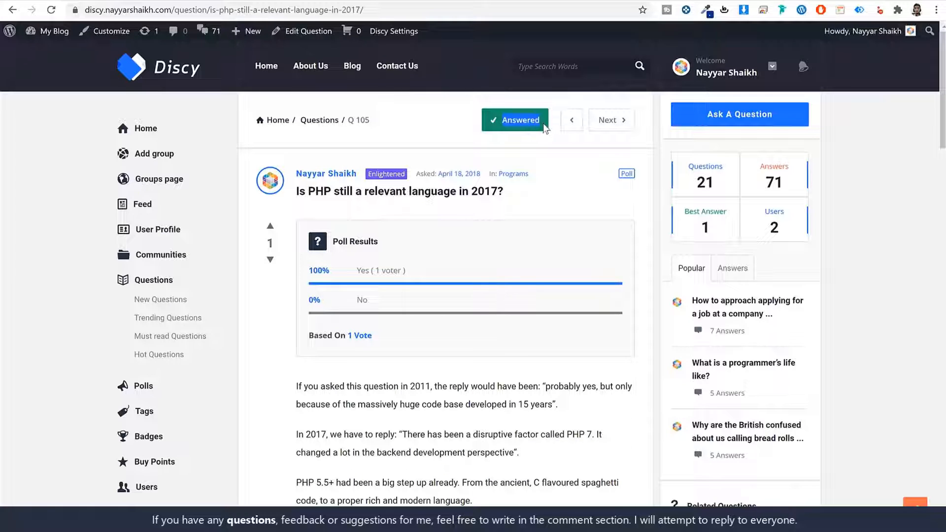
click(525, 132)
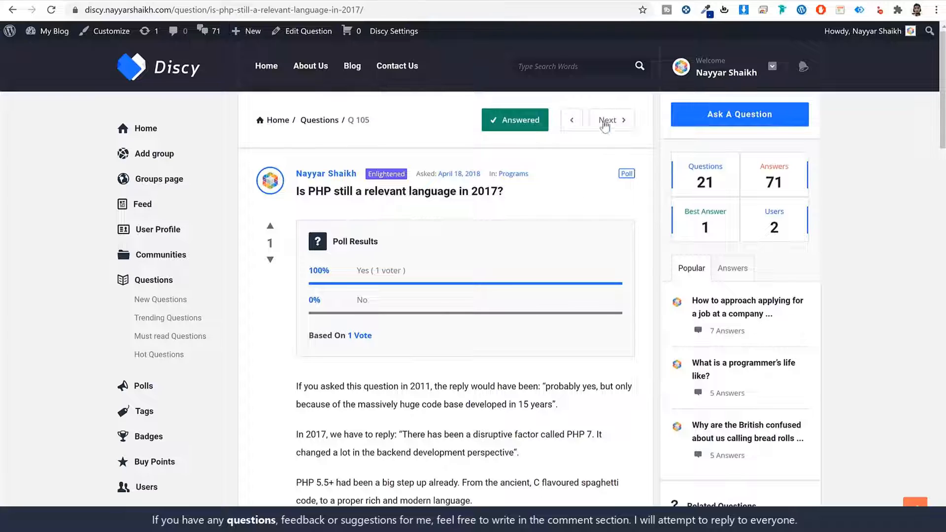
- Review the question's view count and the 100% Yes poll result
scroll(553, 223, down, 8)
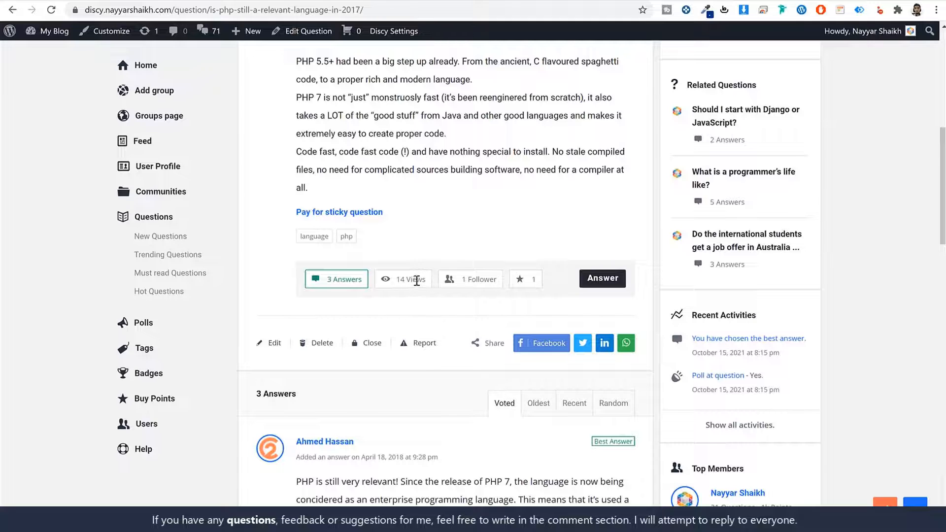
drag(427, 280, 398, 280)
click(398, 280)
scroll(578, 340, down, 1)
scroll(578, 340, down, 15)
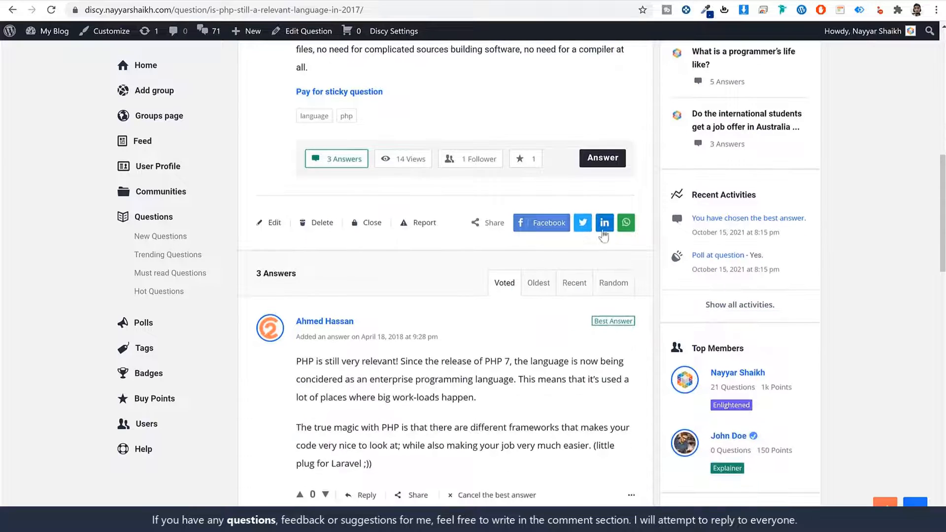
scroll(617, 335, up, 20)
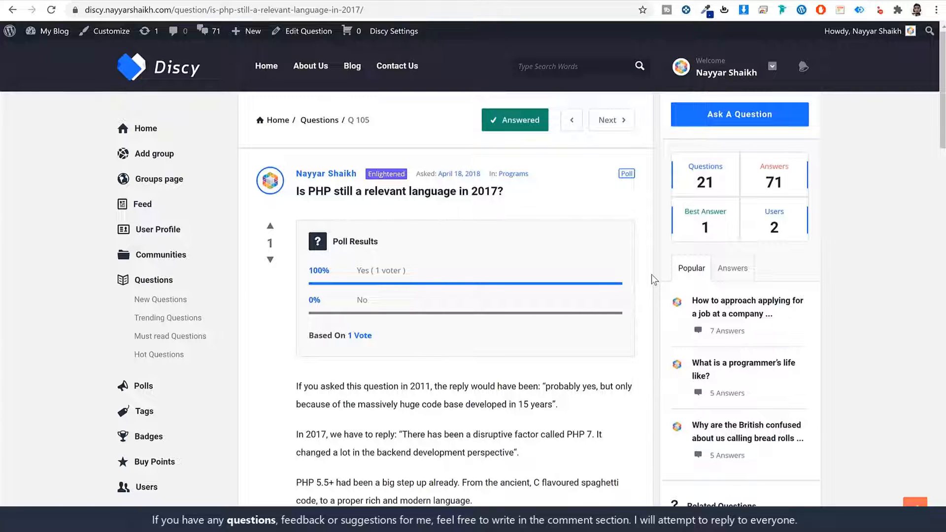
- Browse the Blog and About Us pages, then view the Contact Us form
click(352, 74)
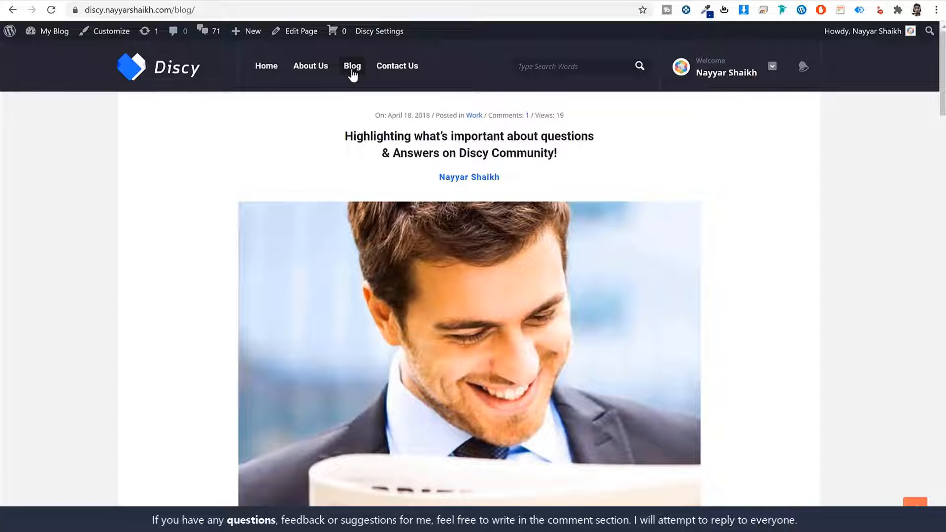
scroll(750, 275, down, 15)
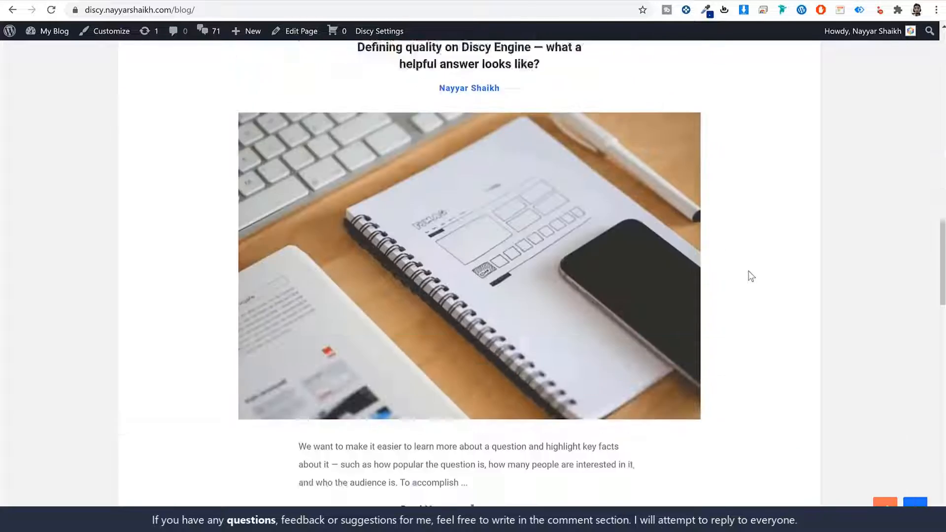
scroll(749, 275, up, 15)
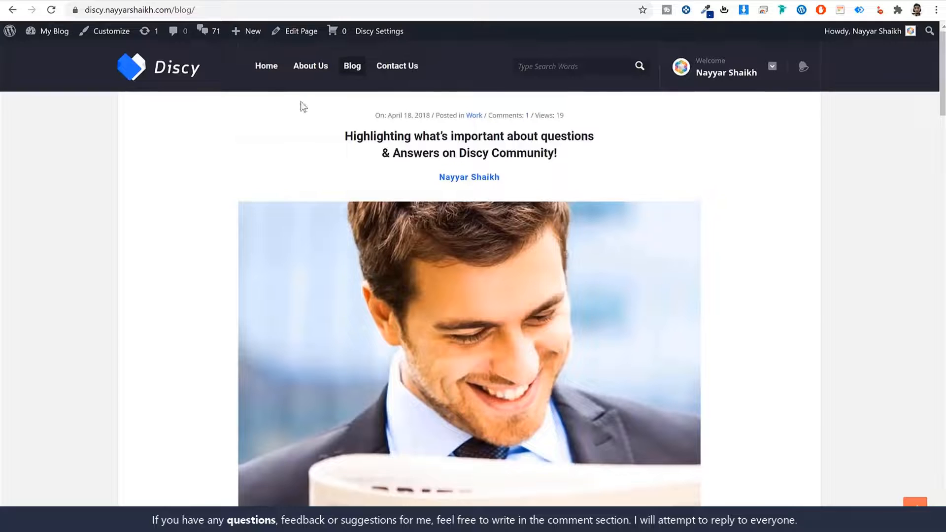
click(311, 67)
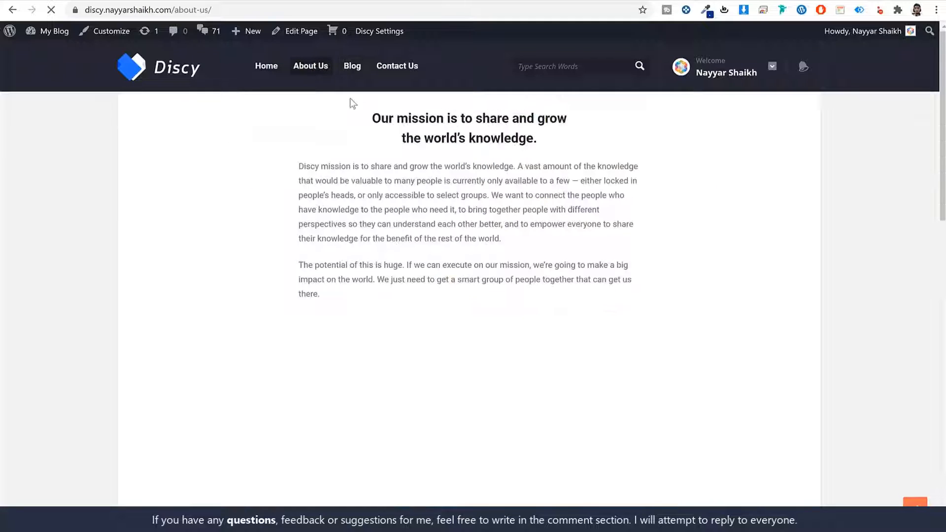
scroll(414, 259, down, 3)
scroll(414, 260, up, 3)
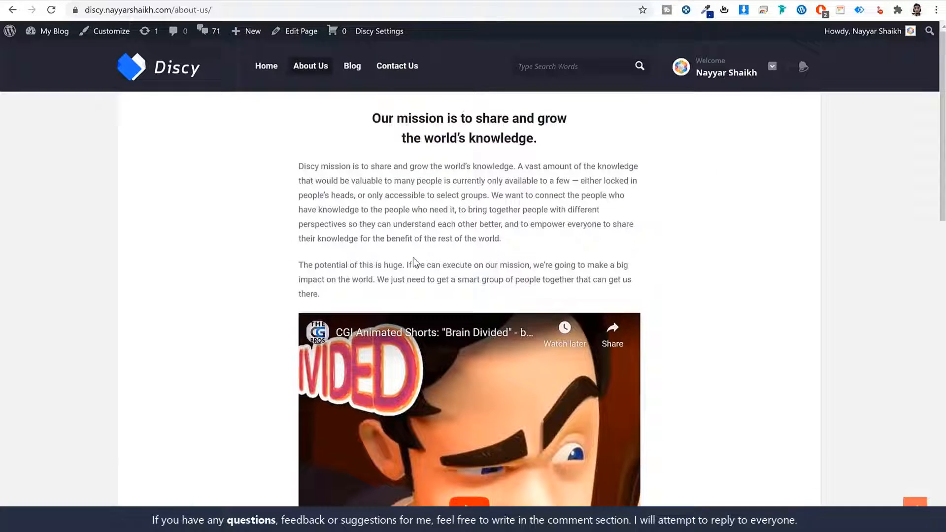
click(394, 74)
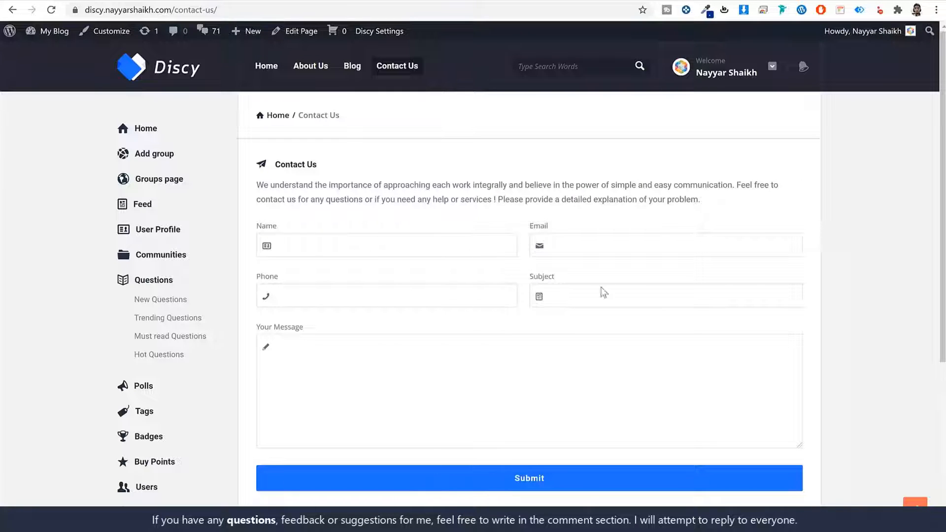
scroll(868, 352, down, 2)
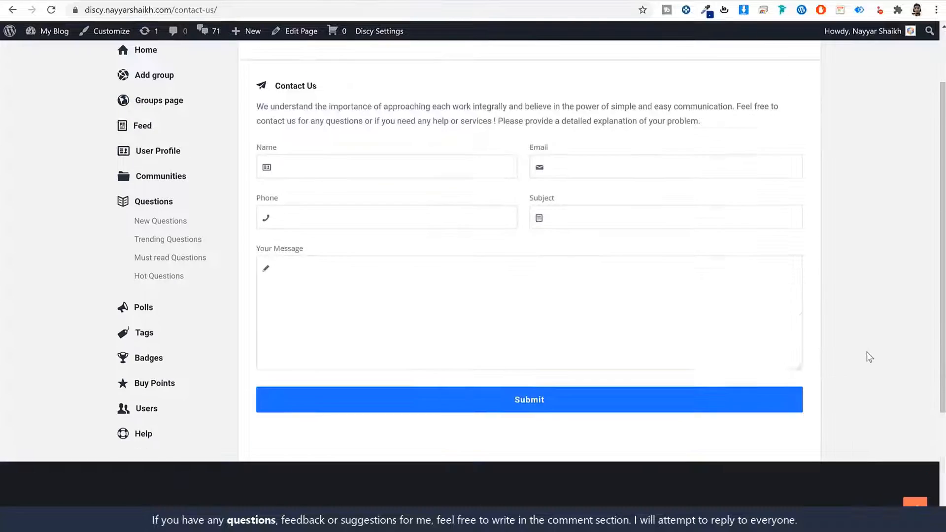
scroll(870, 357, up, 2)
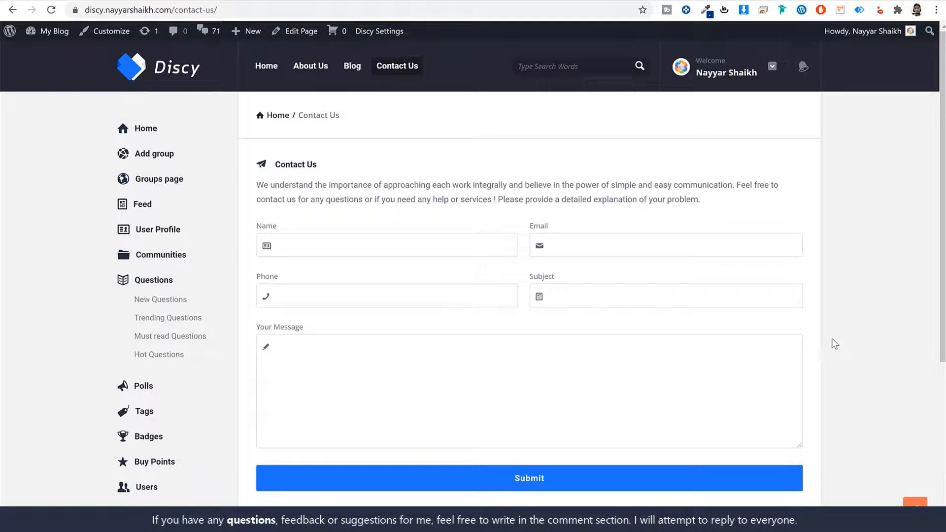
click(158, 229)
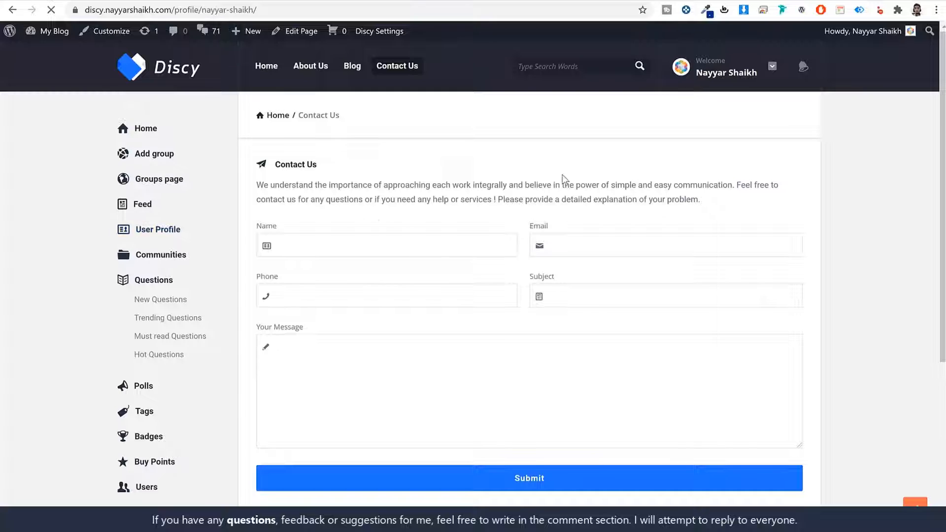
- Show the 21 questions listed on the logged-in member's profile Questions tab
scroll(525, 256, down, 6)
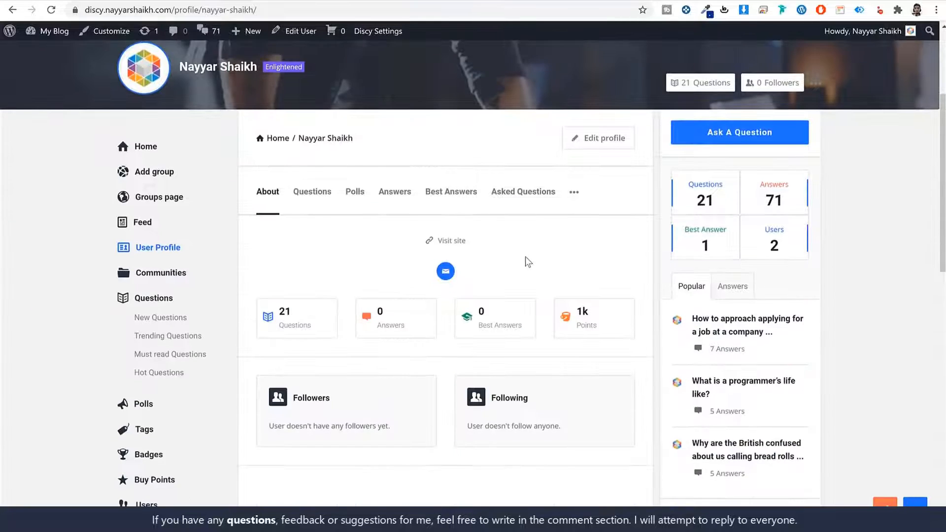
scroll(400, 265, up, 2)
click(300, 321)
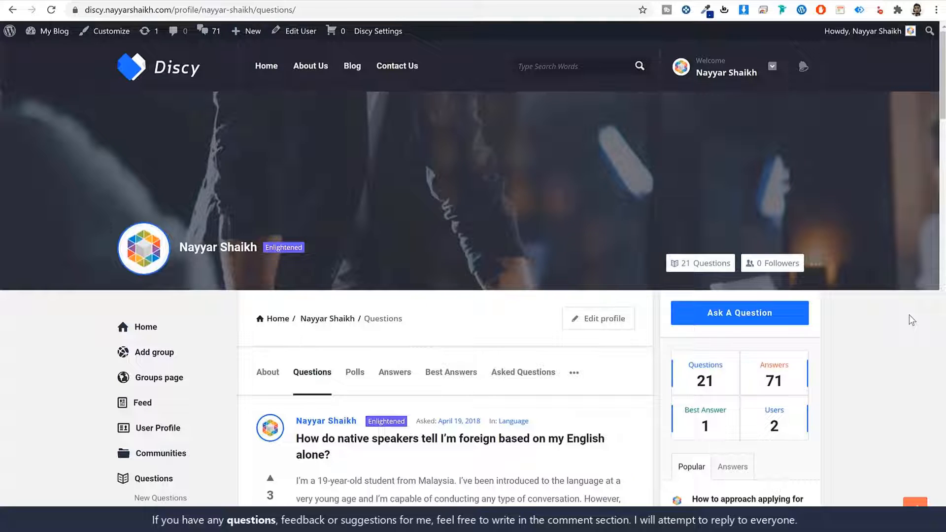
scroll(897, 323, down, 14)
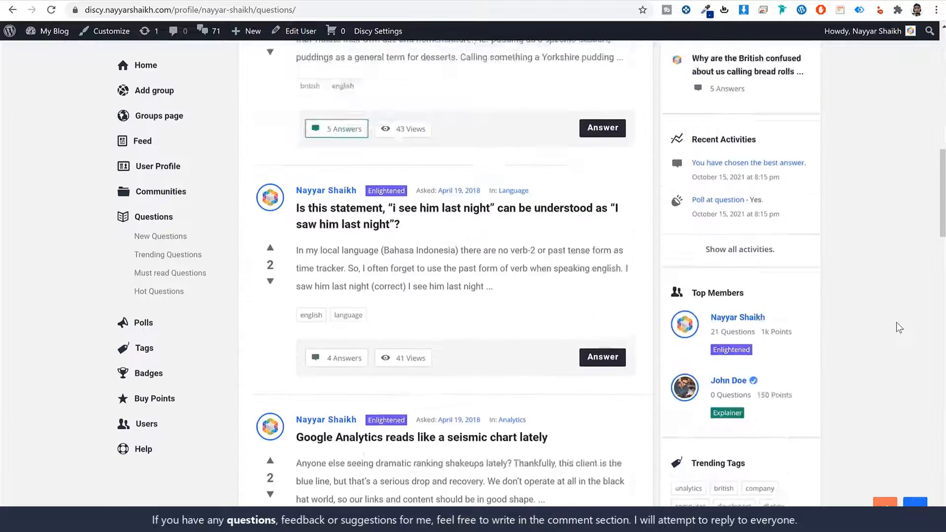
scroll(898, 322, up, 14)
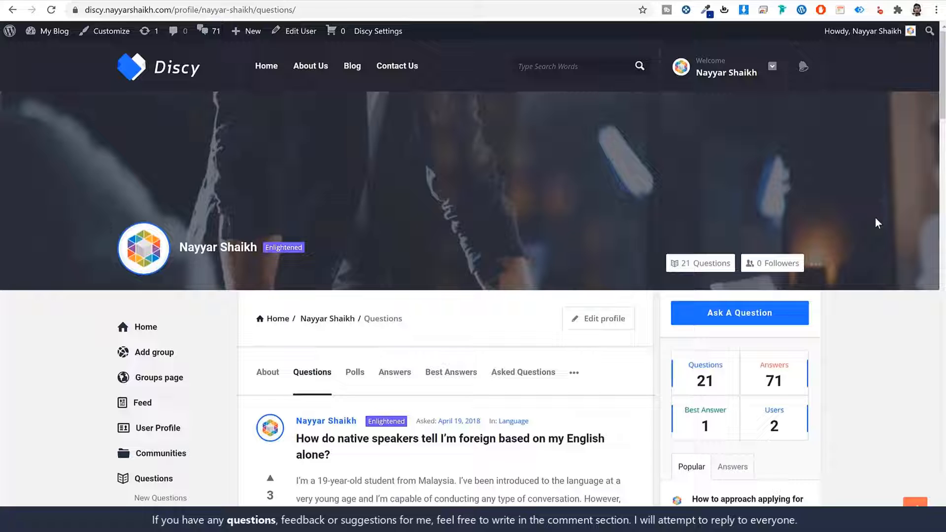
- In a new Chrome tab, go to w3qna.com/a2 to reach A2 Hosting's web hosting plans
key(ctrl+t)
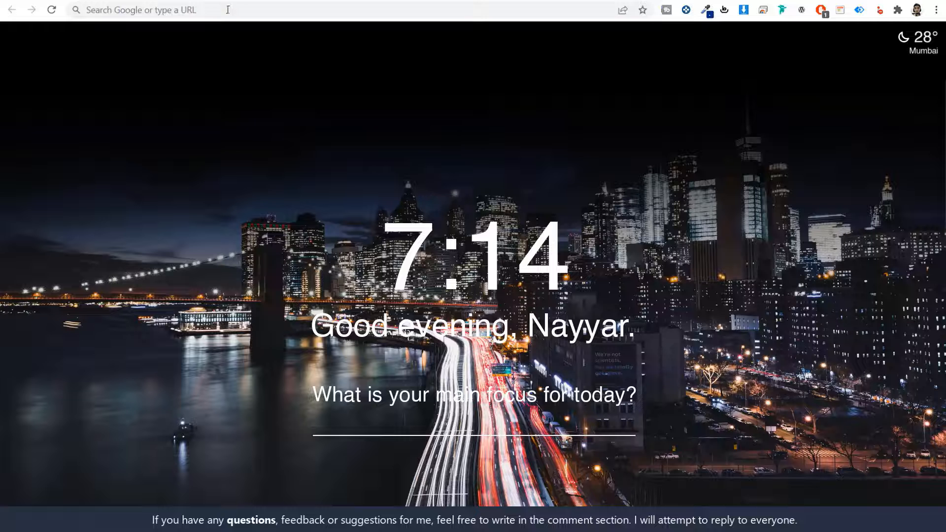
click(228, 10)
text(w3qna.com/a2)
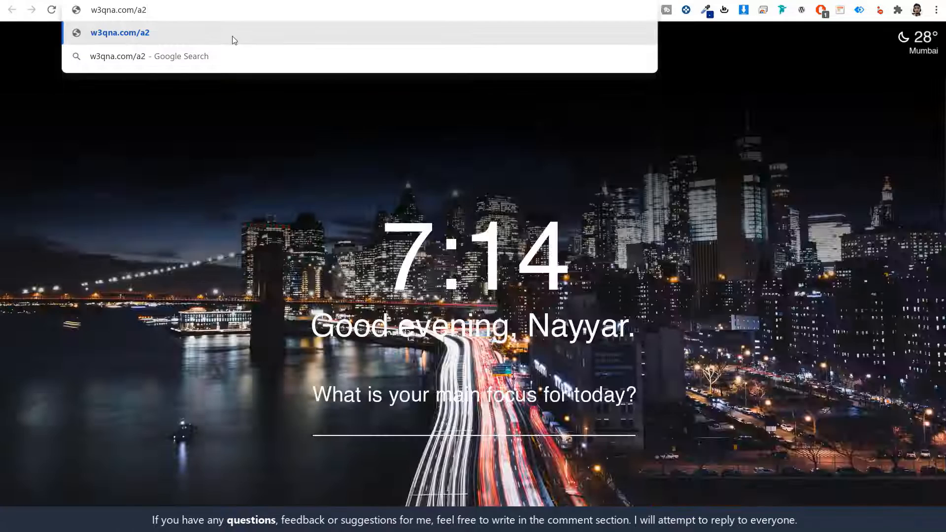
key(Return)
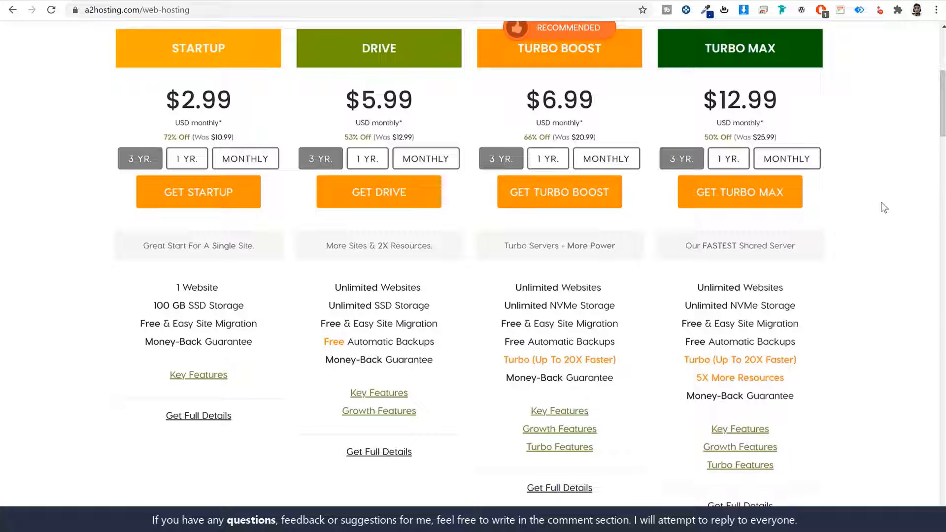
scroll(883, 207, up, 3)
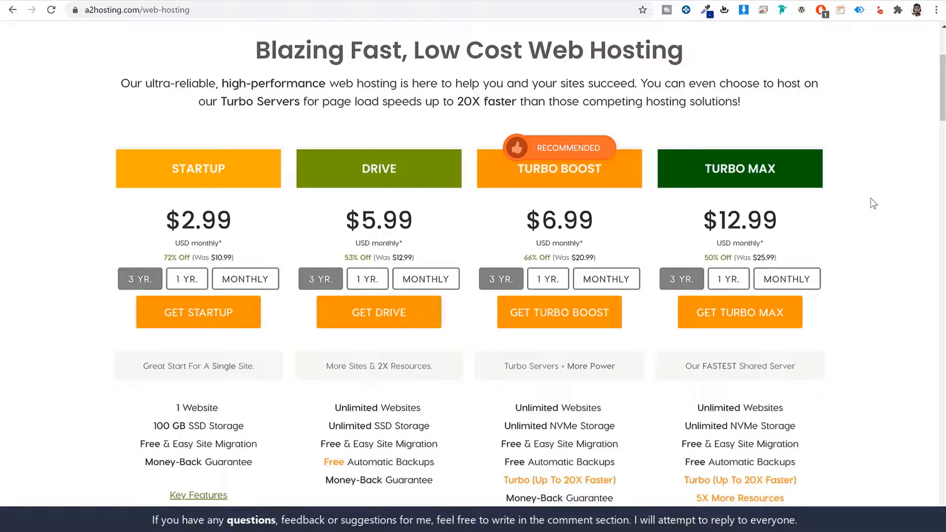
scroll(871, 202, down, 3)
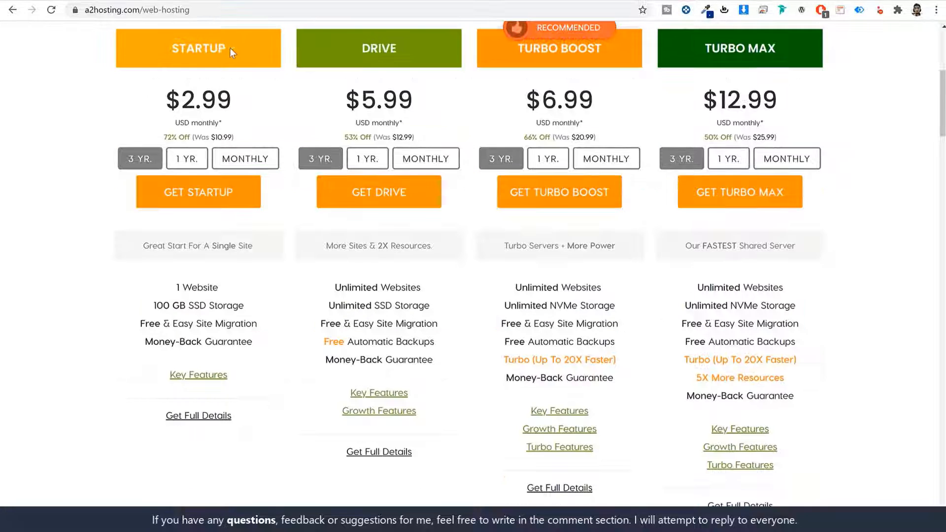
double_click(208, 51)
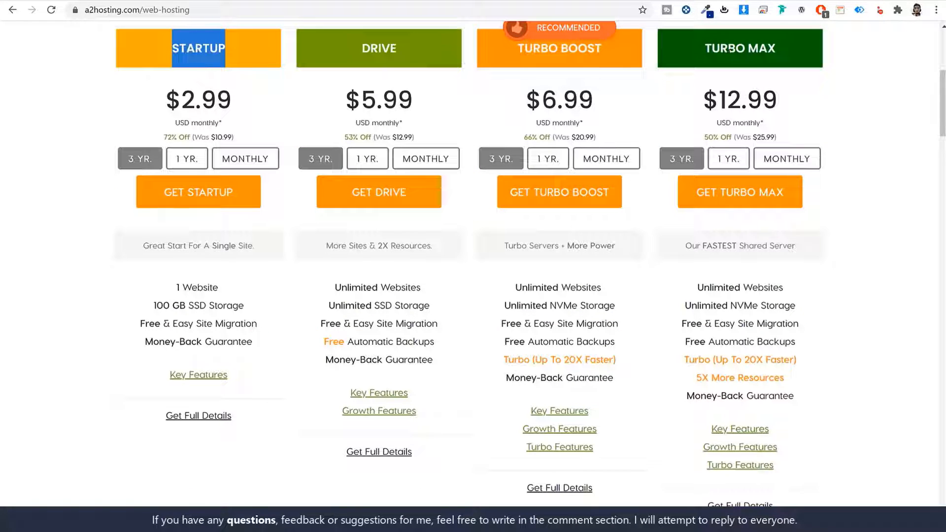
double_click(352, 48)
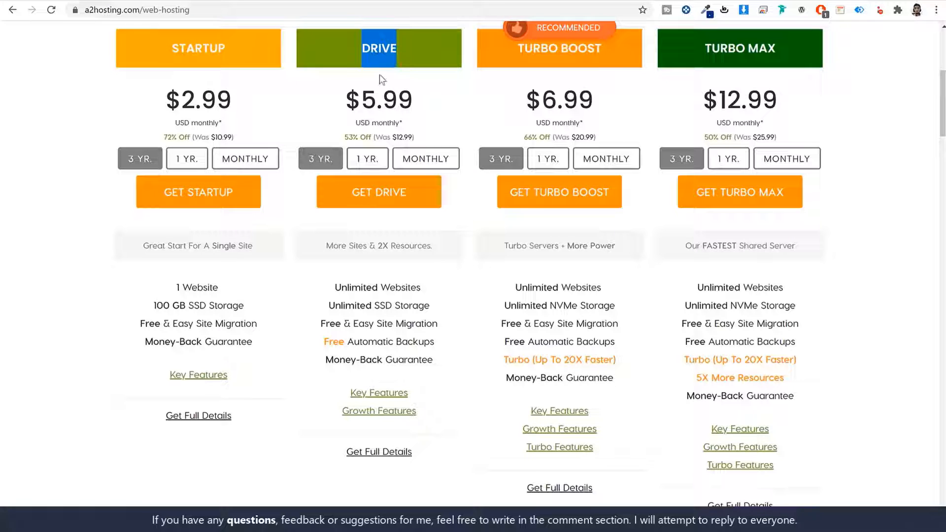
drag(326, 245, 436, 254)
click(417, 249)
drag(379, 247, 432, 249)
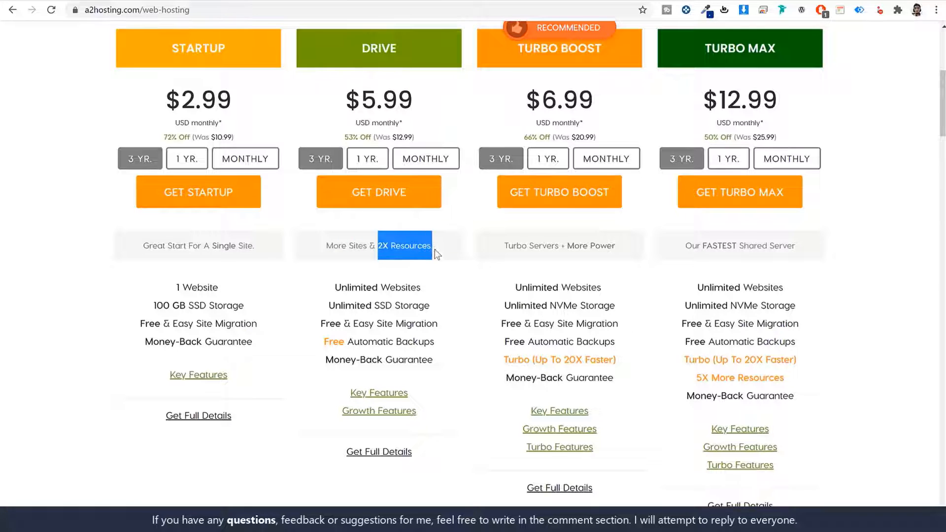
scroll(432, 249, up, 1)
click(233, 112)
scroll(306, 323, down, 1)
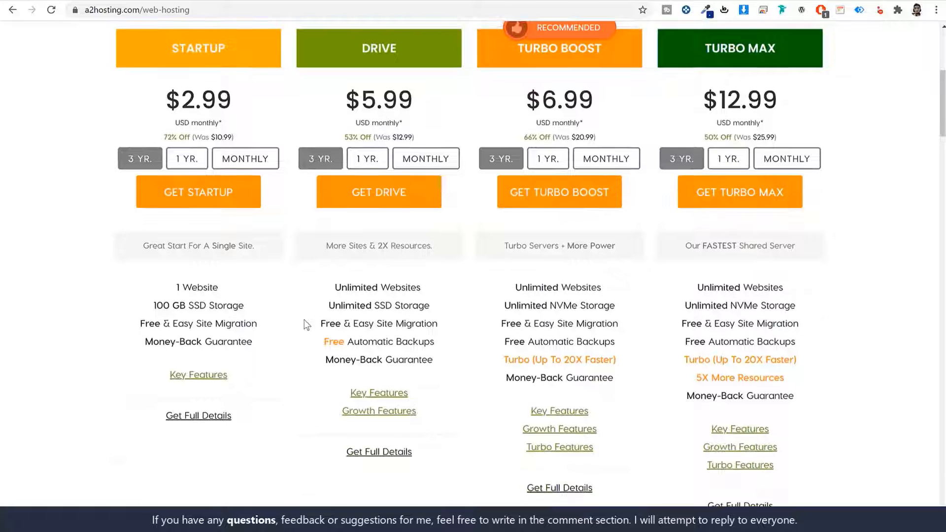
drag(237, 285, 166, 287)
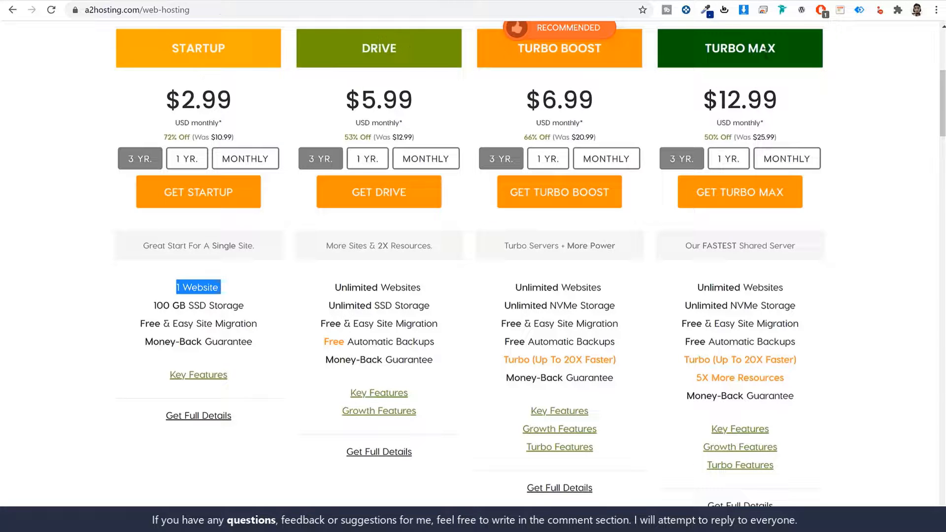
drag(334, 288, 435, 294)
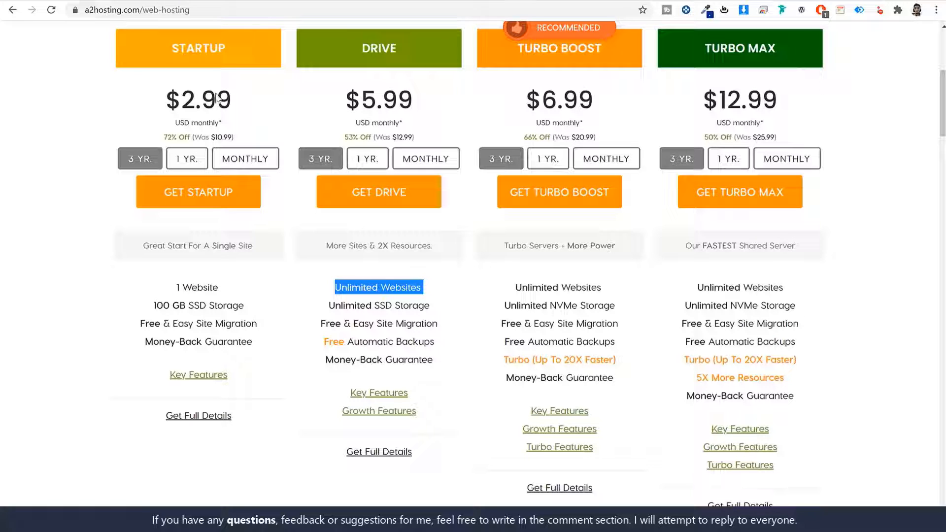
click(181, 44)
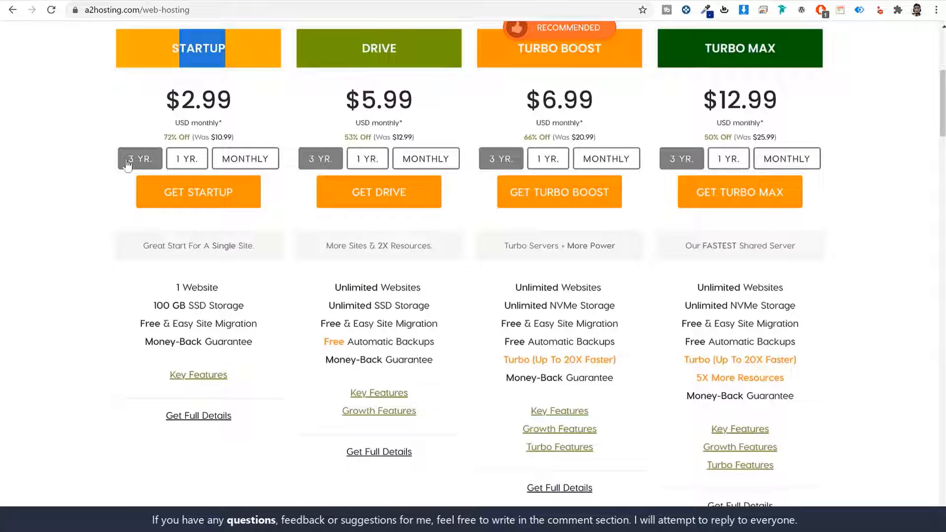
drag(222, 287, 153, 286)
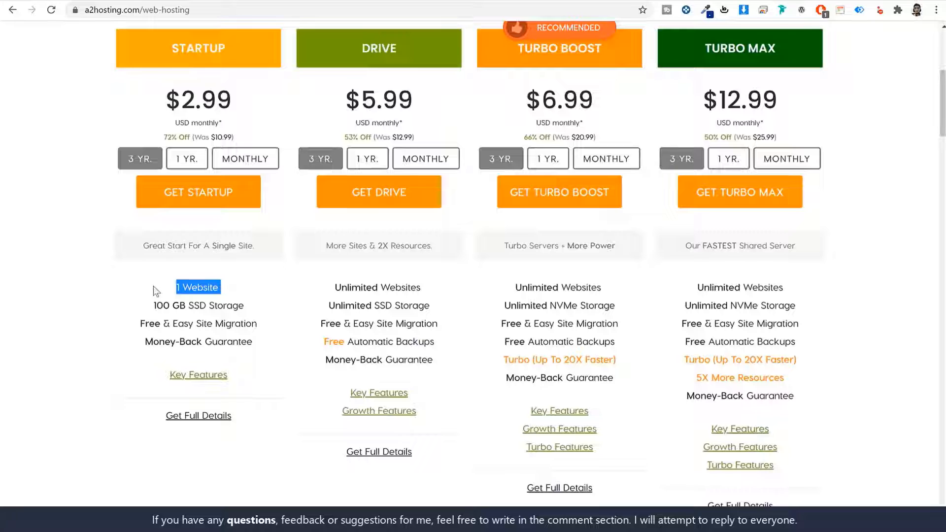
double_click(391, 49)
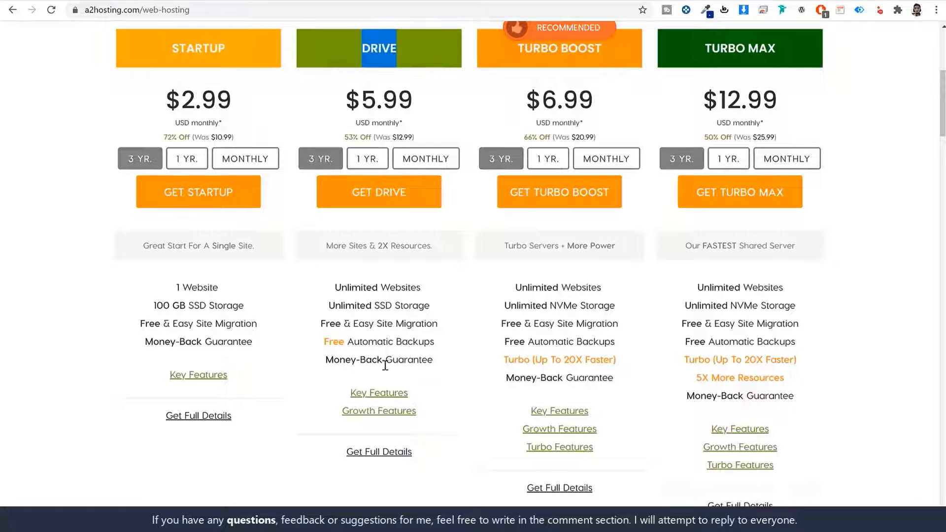
drag(434, 287, 334, 288)
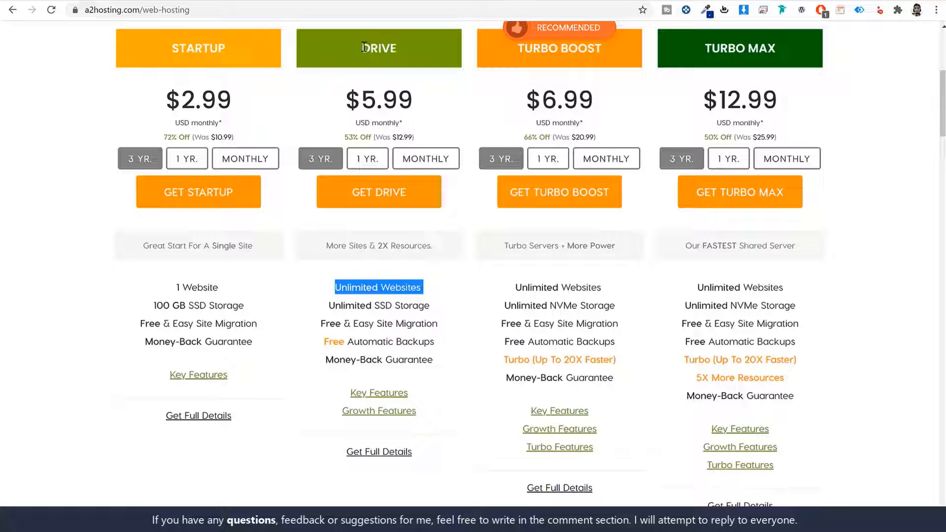
drag(364, 47, 418, 49)
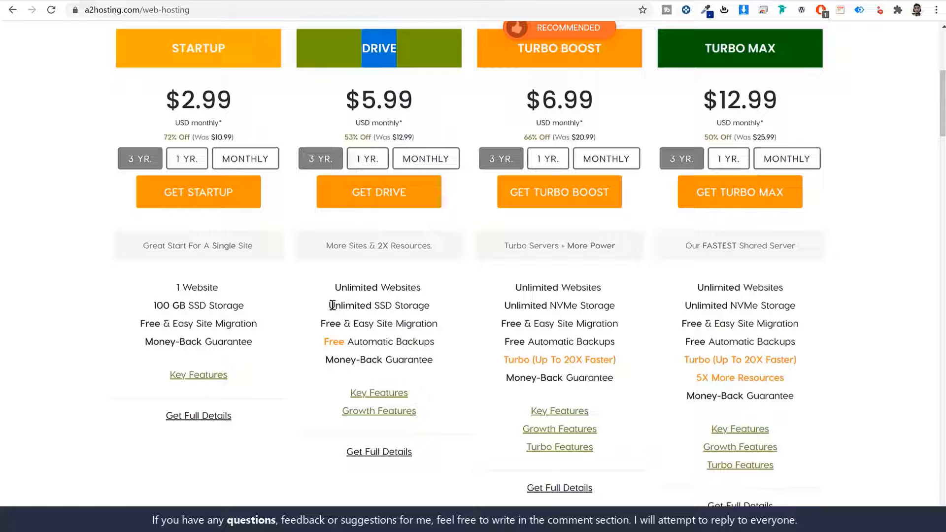
drag(329, 306, 460, 313)
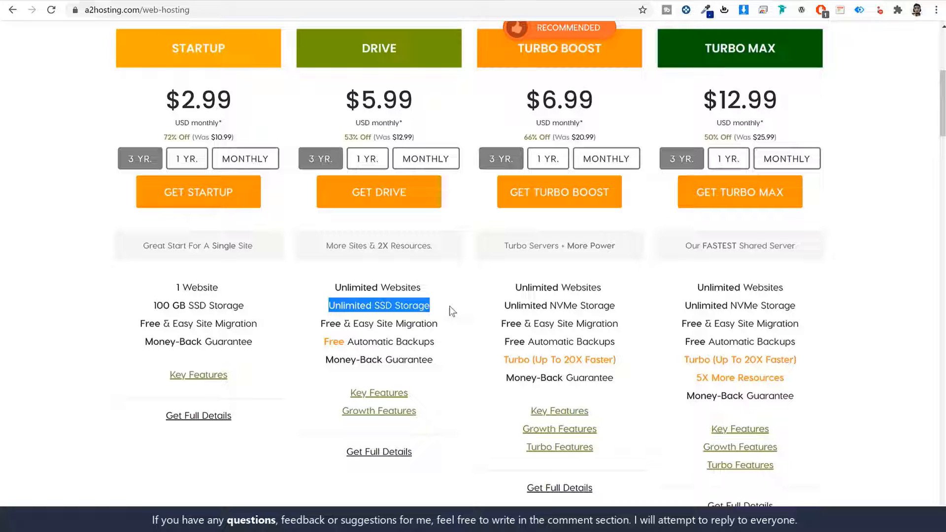
drag(431, 305, 376, 306)
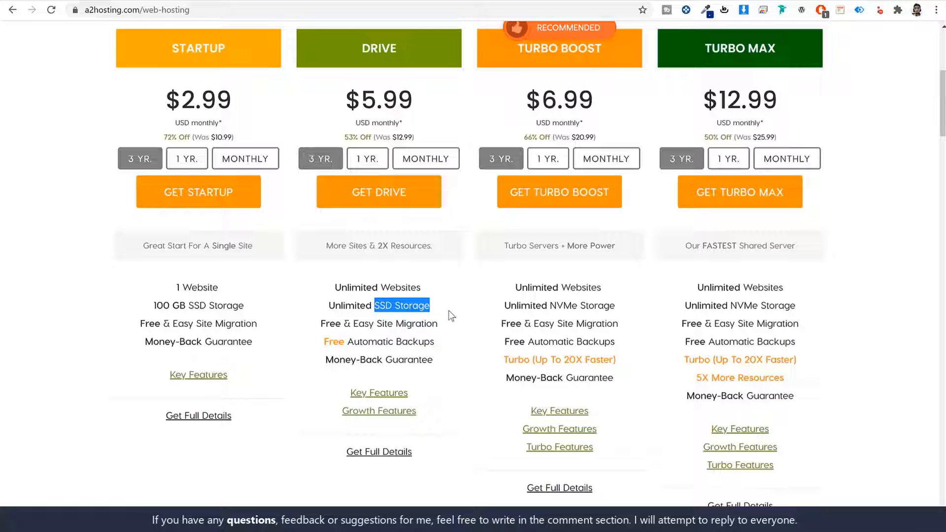
click(451, 325)
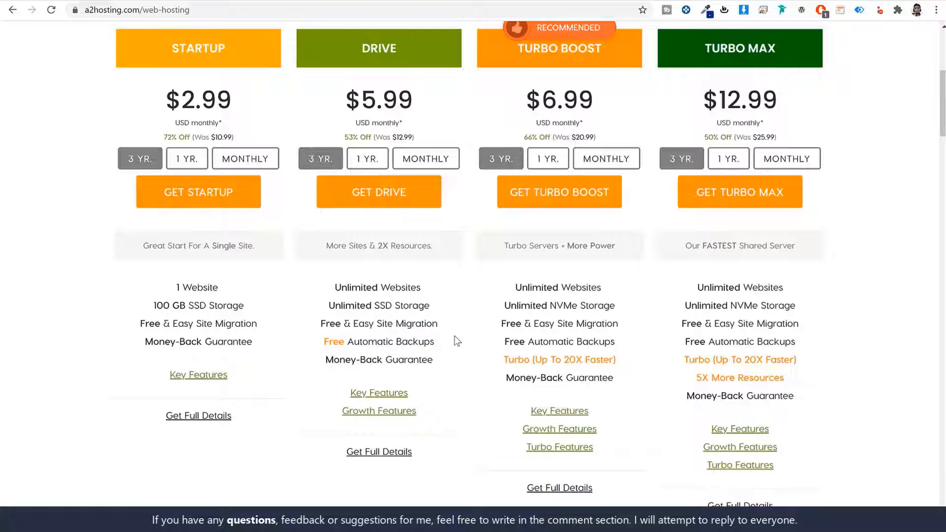
drag(326, 341, 464, 343)
click(466, 342)
scroll(433, 343, down, 2)
mouse_move(381, 275)
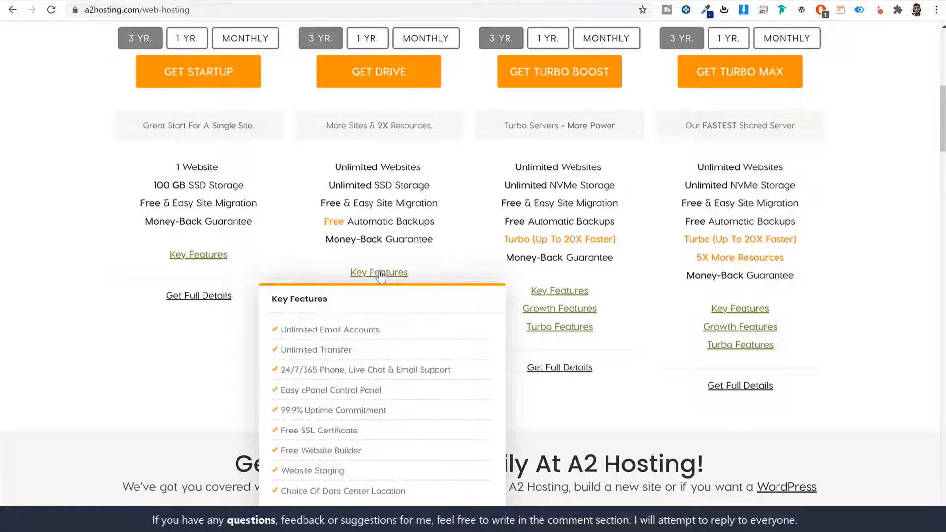
scroll(474, 401, up, 3)
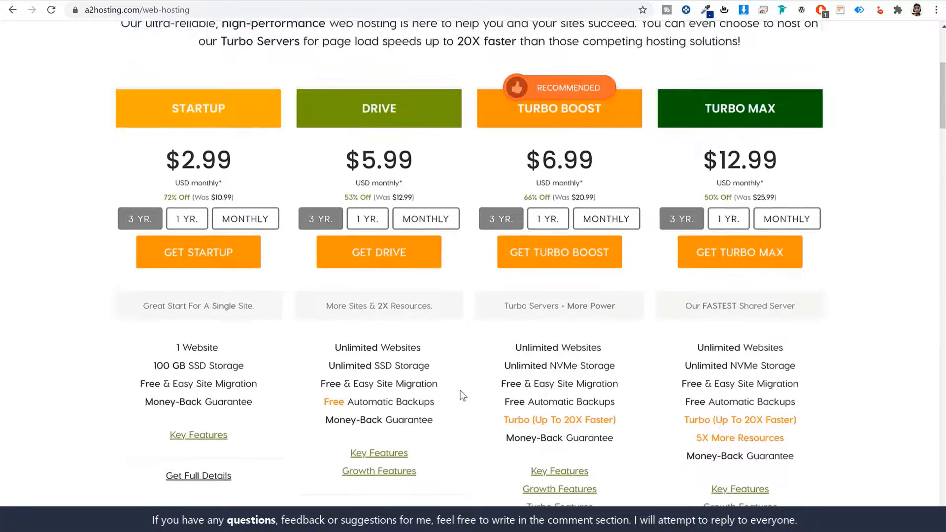
drag(357, 107, 409, 114)
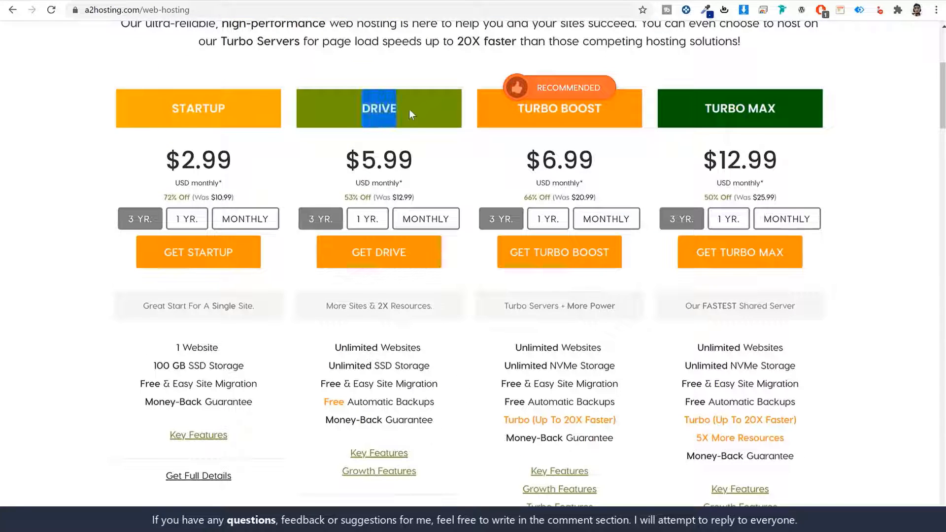
click(699, 407)
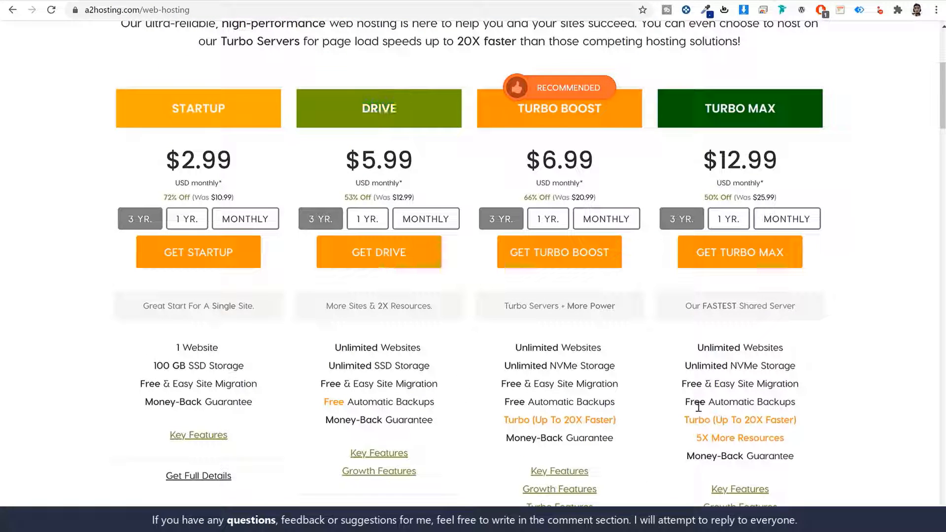
drag(569, 108, 760, 108)
click(860, 210)
drag(358, 106, 400, 113)
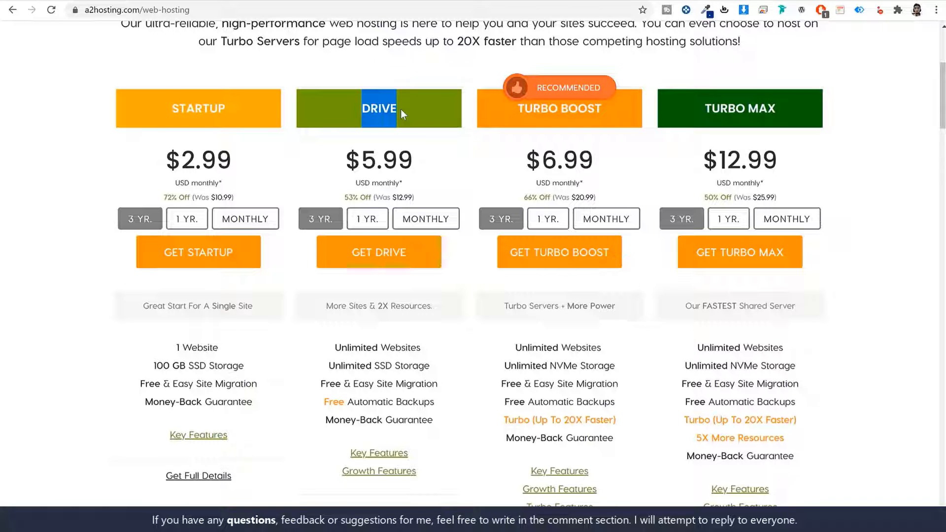
- Choose the Drive plan and select 'Register a new domain' instead of 'Use my own domain'
click(404, 260)
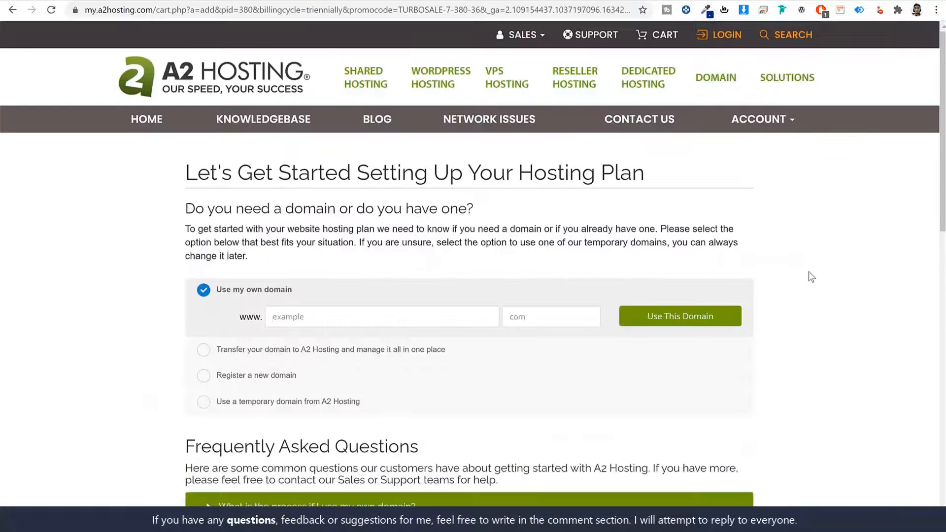
scroll(809, 276, down, 4)
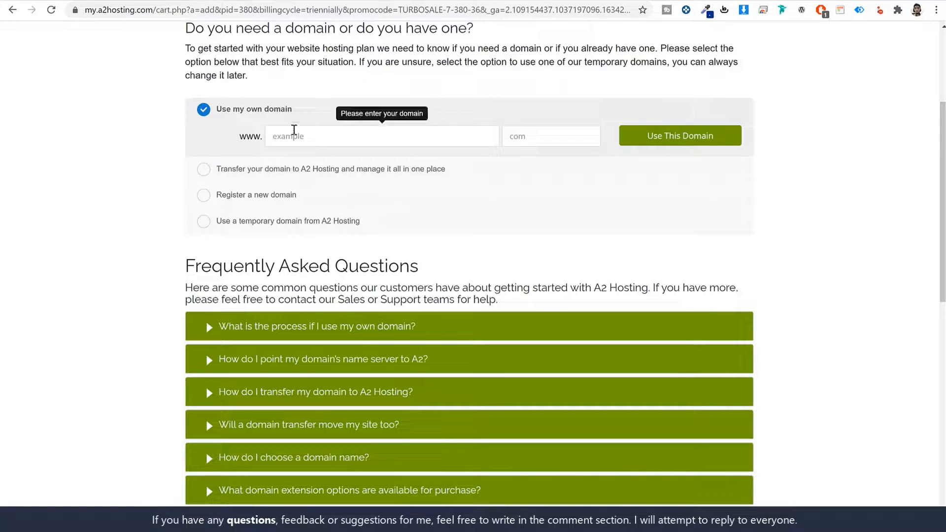
drag(293, 110, 215, 113)
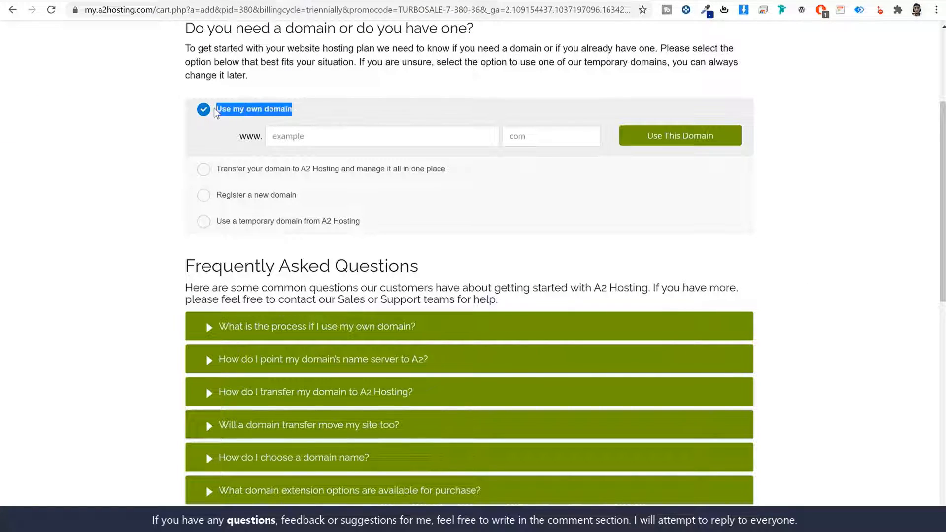
click(241, 195)
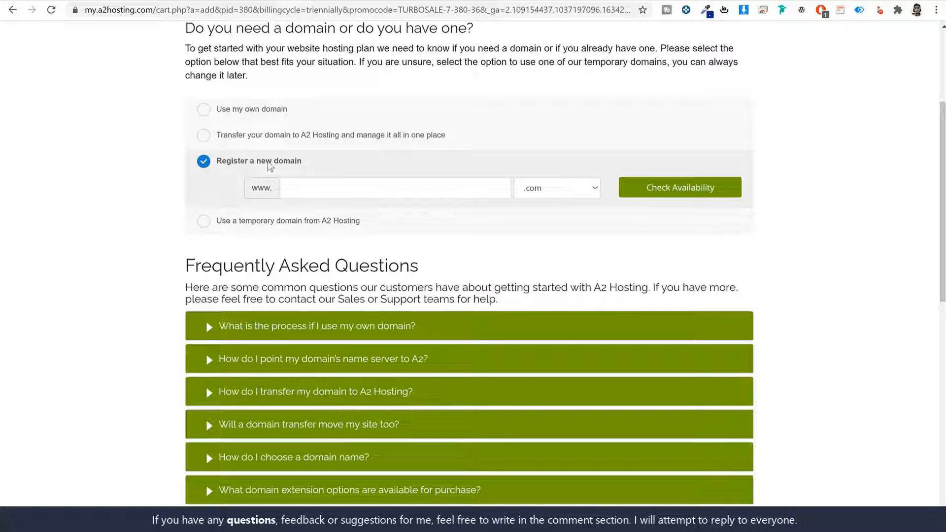
triple_click(270, 166)
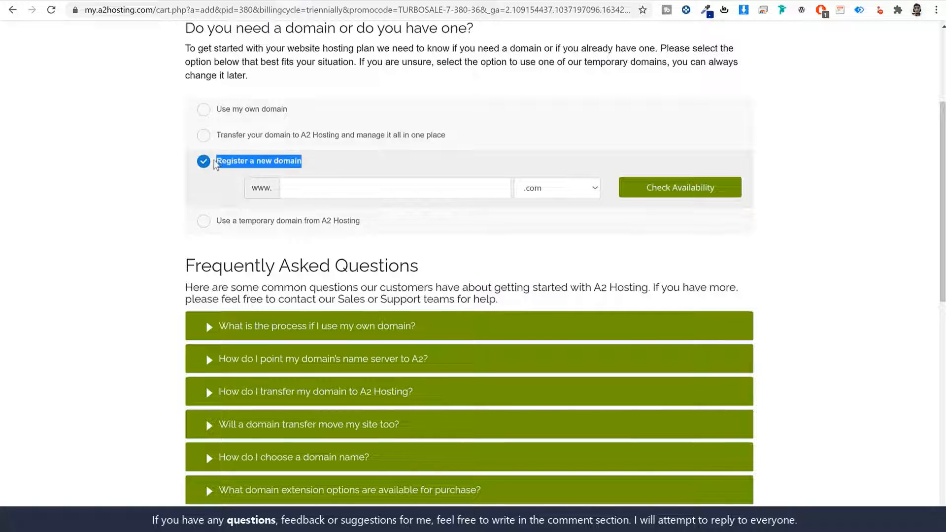
click(265, 113)
drag(295, 111, 220, 114)
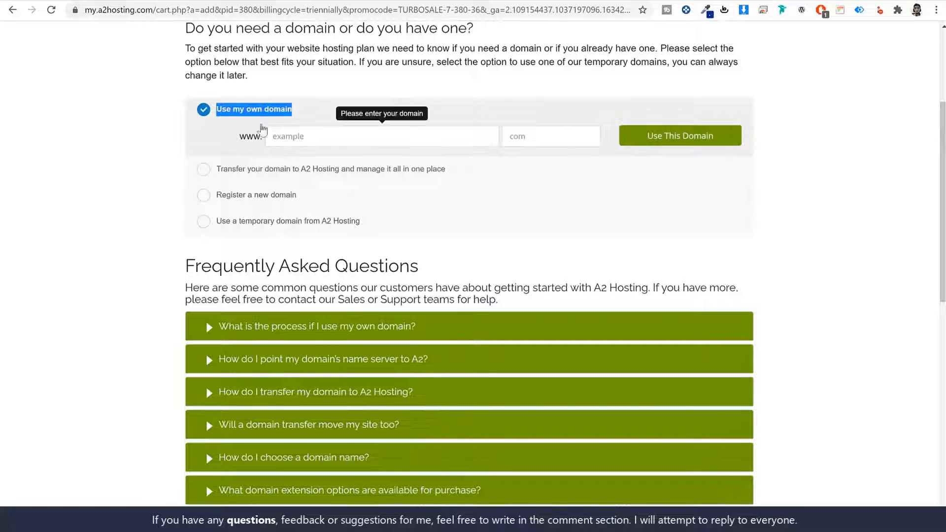
drag(311, 117, 219, 113)
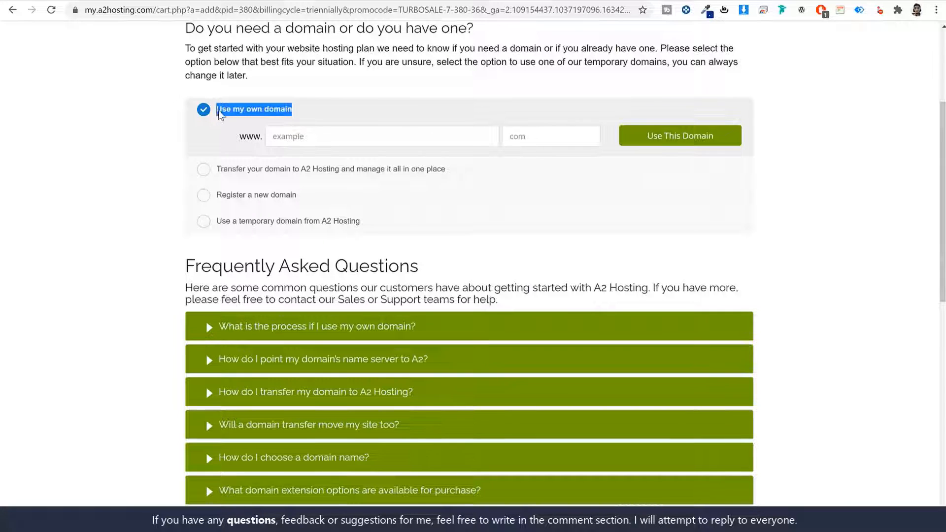
click(282, 195)
drag(316, 167, 217, 164)
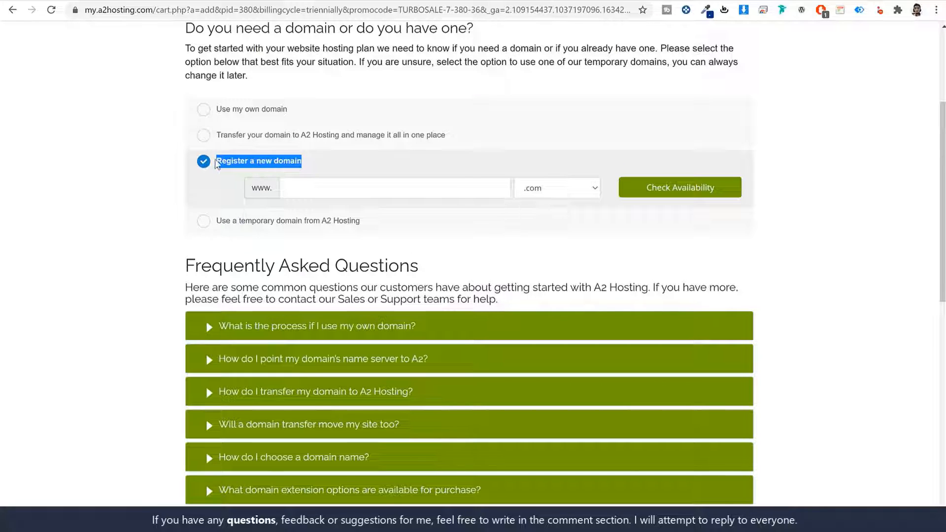
- Enter the desired domain name and keep the .com extension after browsing the list
click(312, 187)
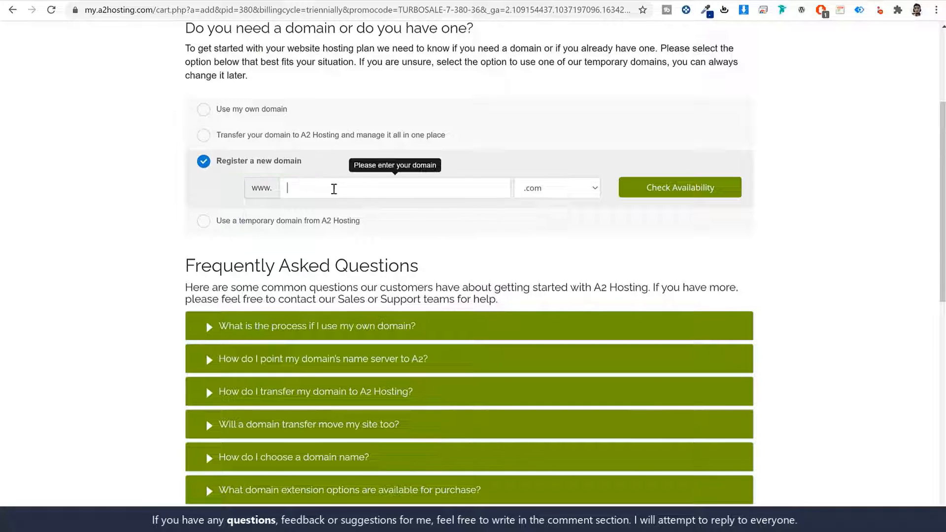
text(nayyarshaikh)
click(562, 186)
click(562, 186)
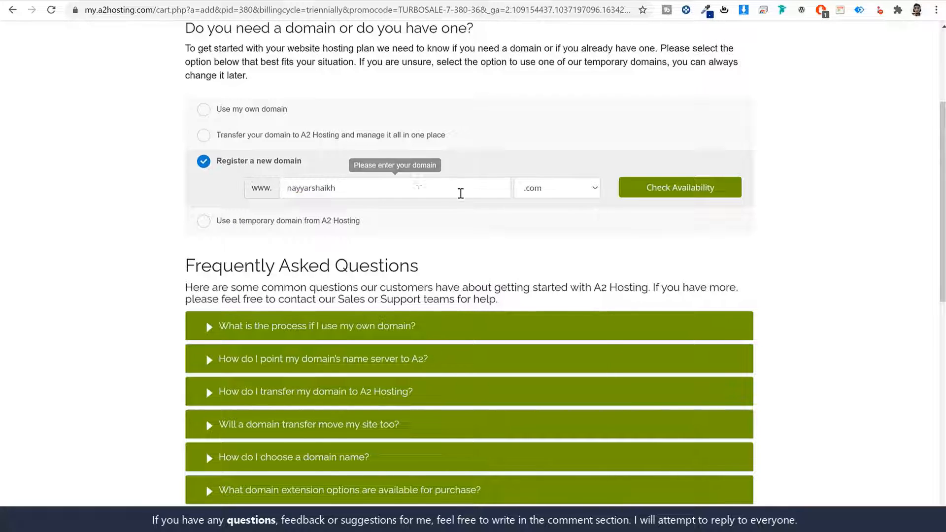
double_click(418, 190)
click(541, 192)
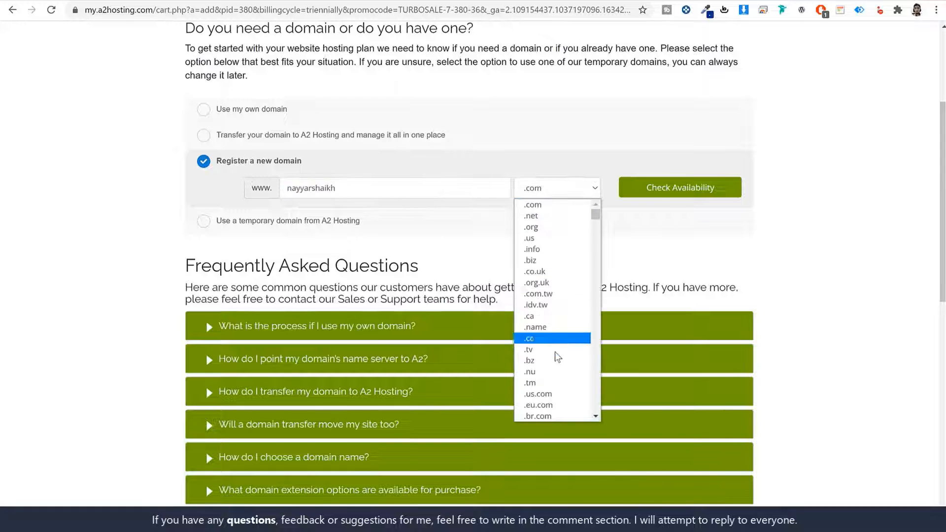
scroll(554, 345, down, 15)
scroll(557, 358, down, 20)
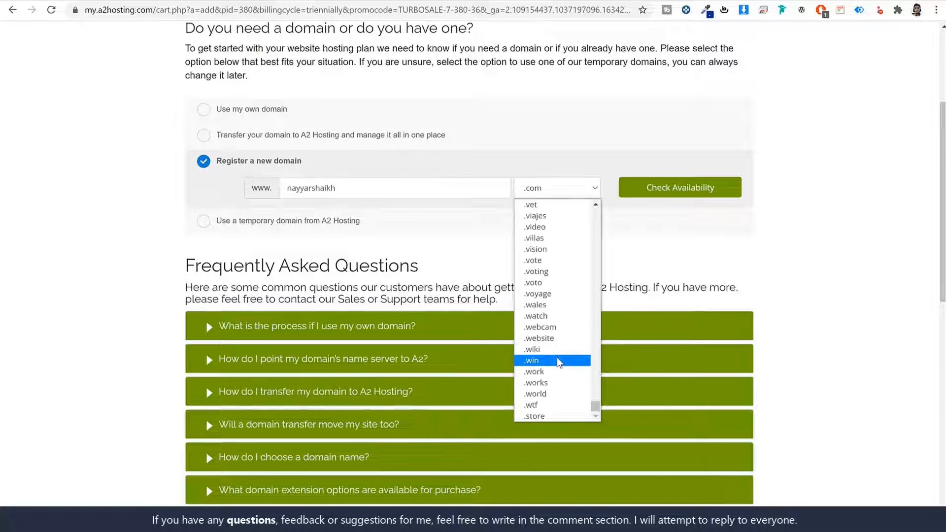
scroll(559, 361, up, 20)
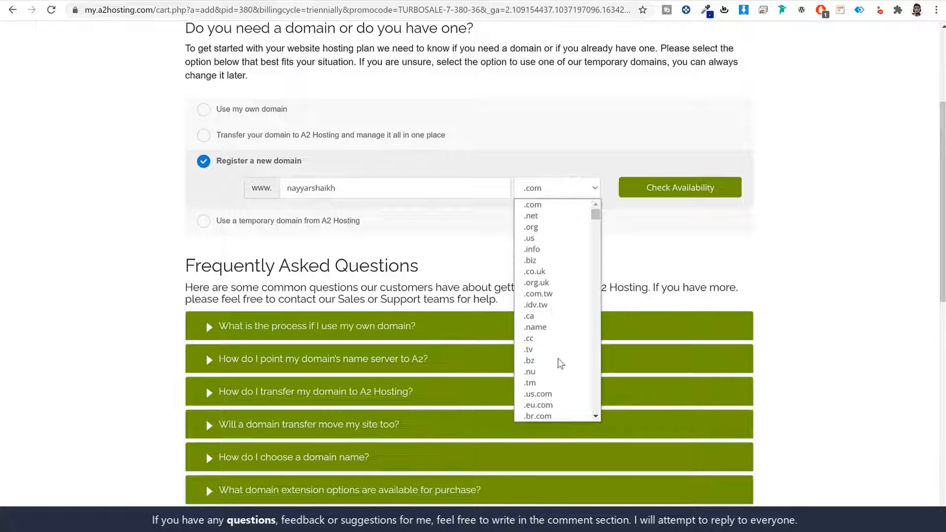
scroll(562, 360, down, 5)
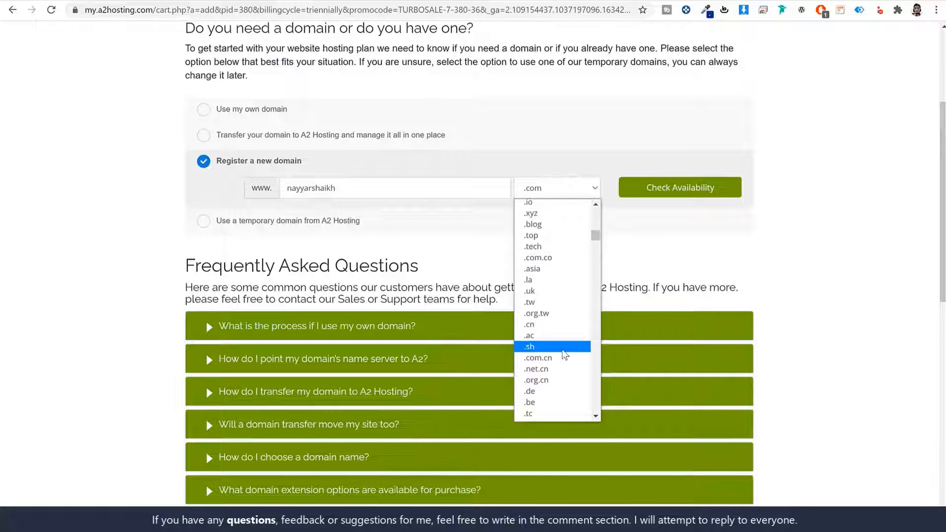
scroll(564, 354, down, 3)
scroll(572, 384, down, 3)
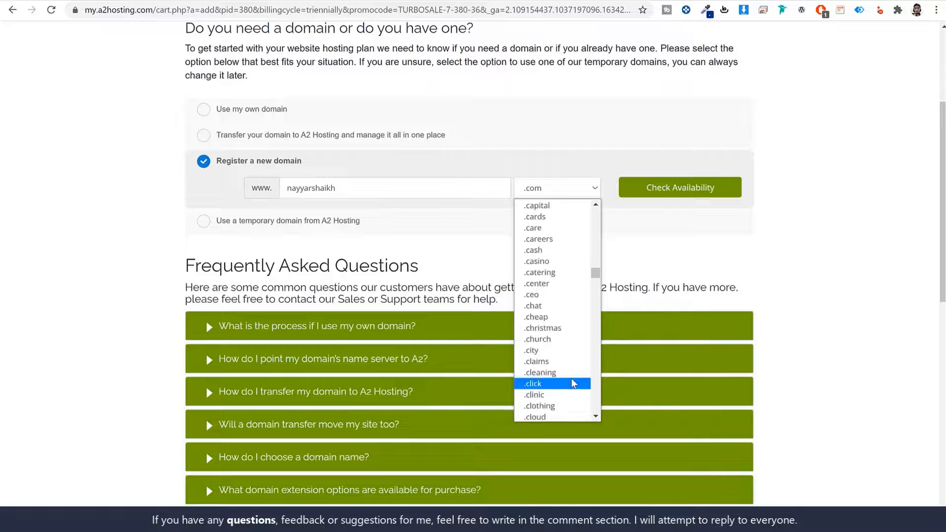
scroll(550, 375, up, 3)
scroll(567, 369, down, 3)
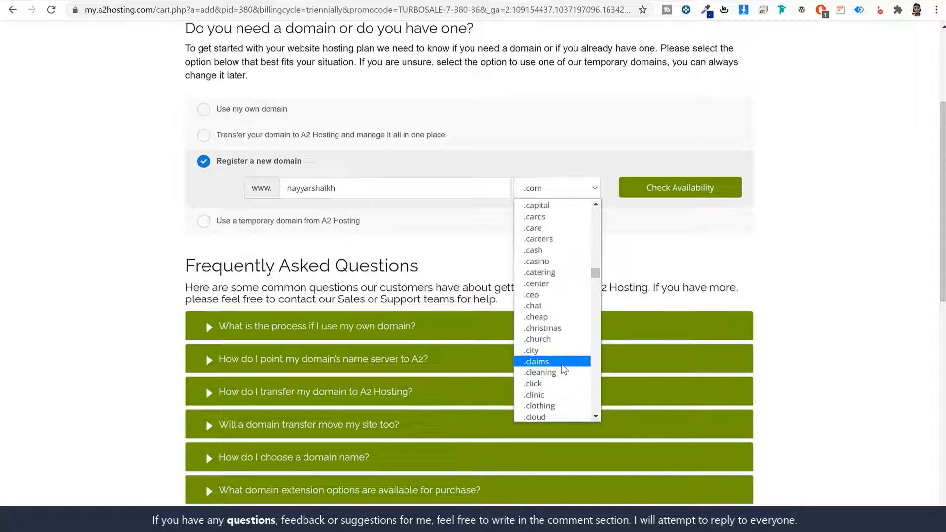
scroll(567, 390, down, 5)
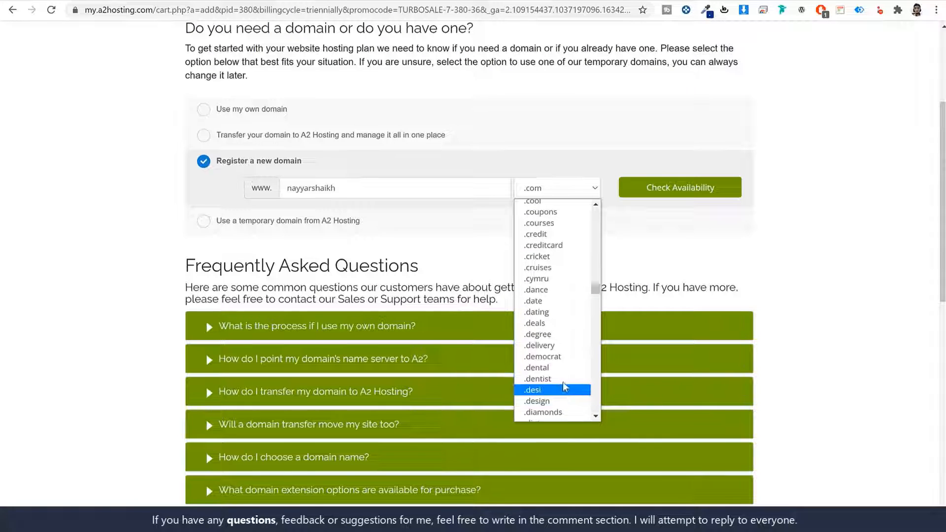
click(836, 272)
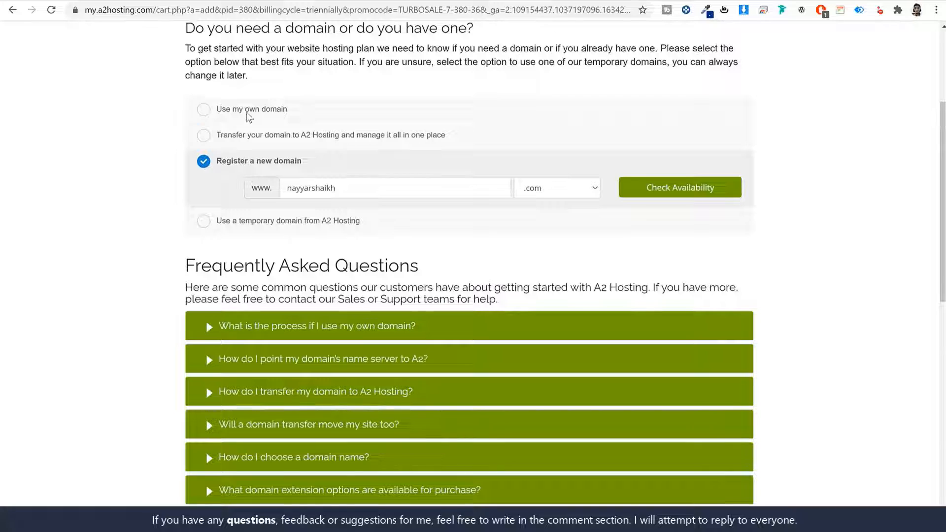
- Try 'Use my own domain' with the same name entered
click(248, 114)
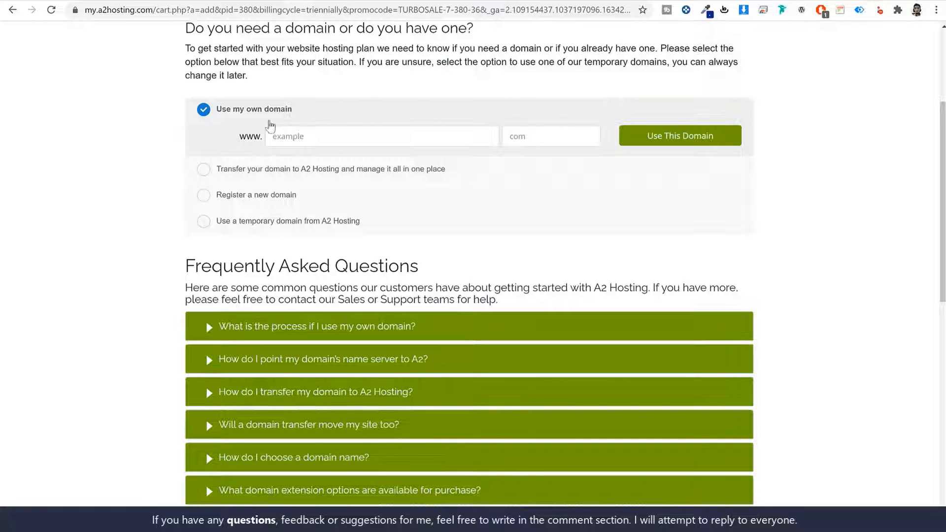
triple_click(249, 114)
click(371, 132)
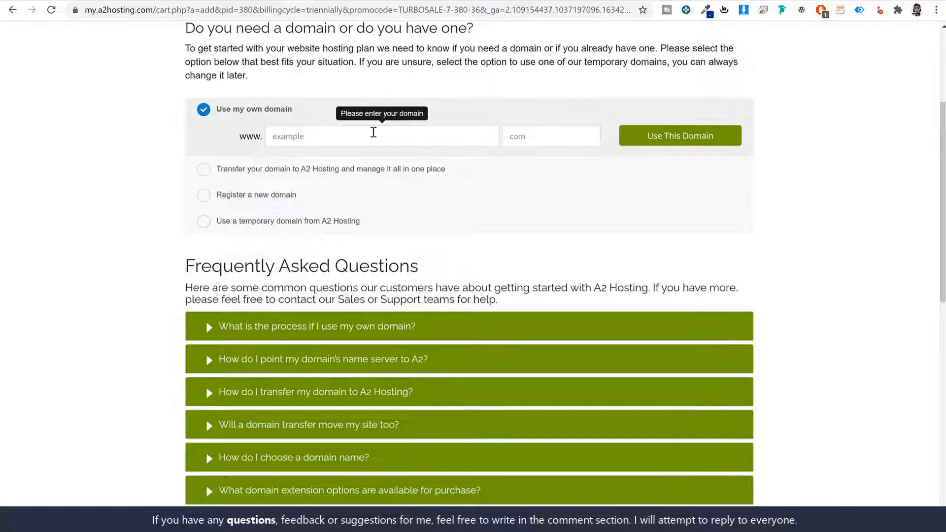
text(nayyarshaikh)
click(532, 136)
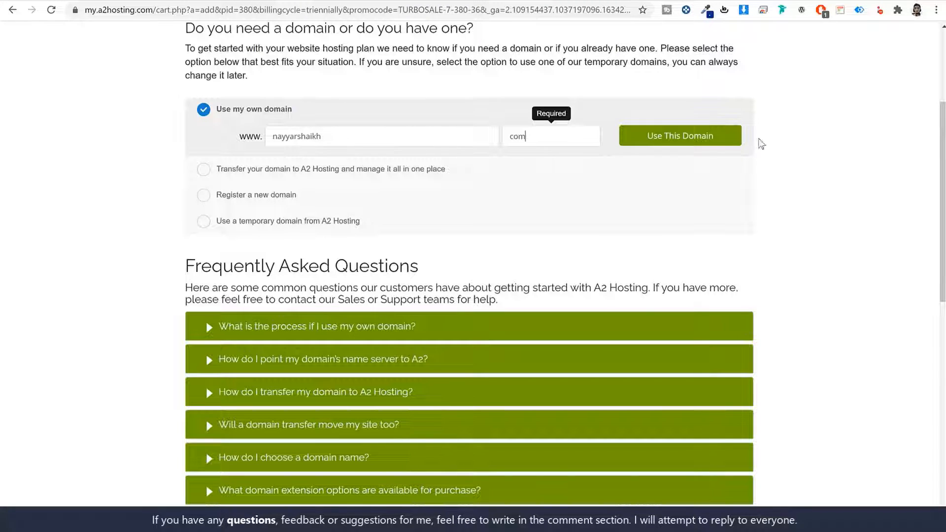
- Switch back to registering a new domain, append 's' to the name, and check .com availability
click(291, 198)
text(shaikhs)
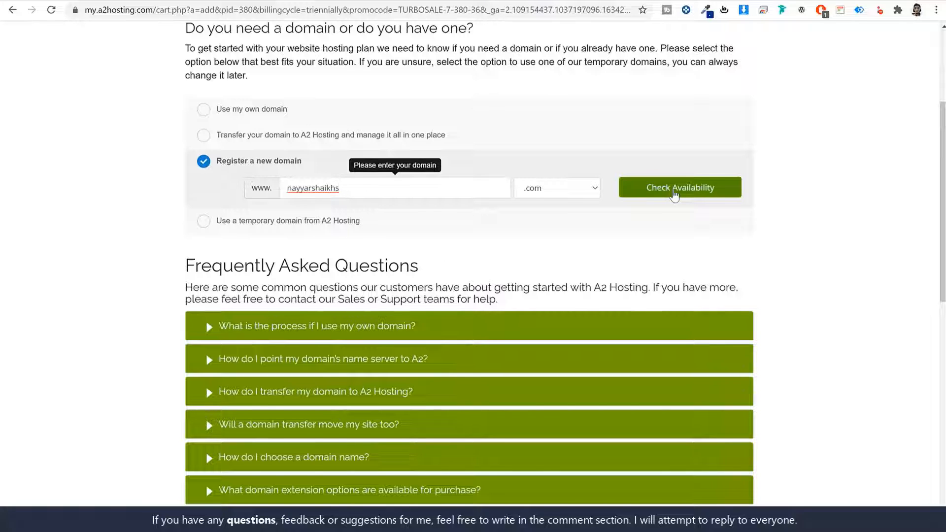
click(675, 194)
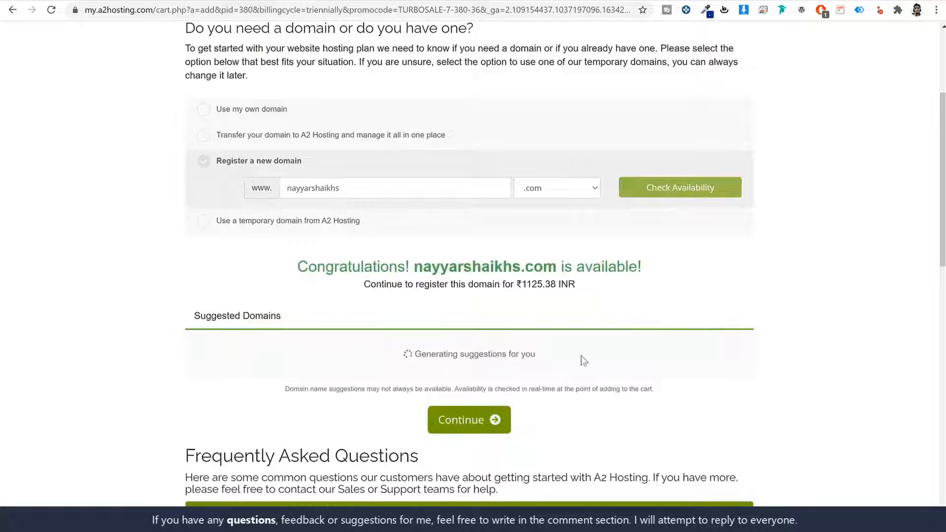
- Continue to Drive Web Hosting setup and pick the 12-month billing cycle at $9.99/mo ($119.88)
click(458, 492)
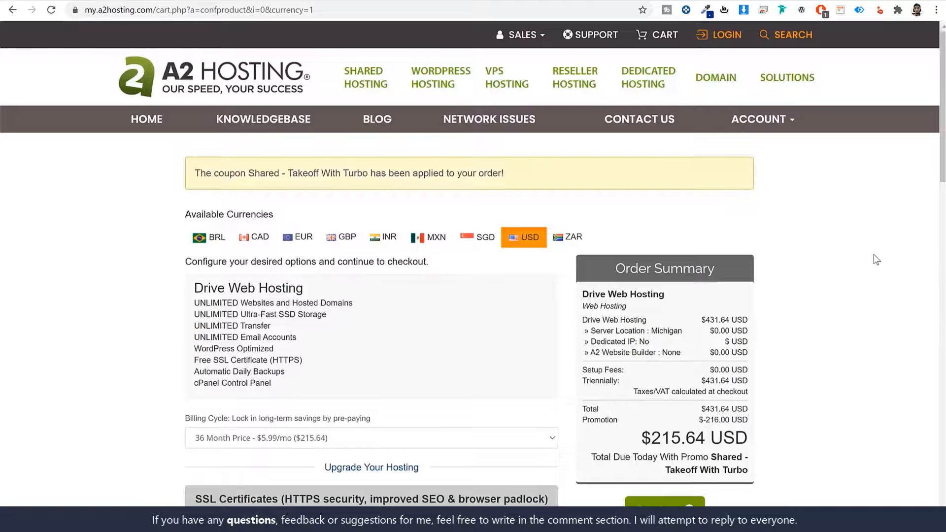
scroll(876, 259, down, 4)
click(239, 257)
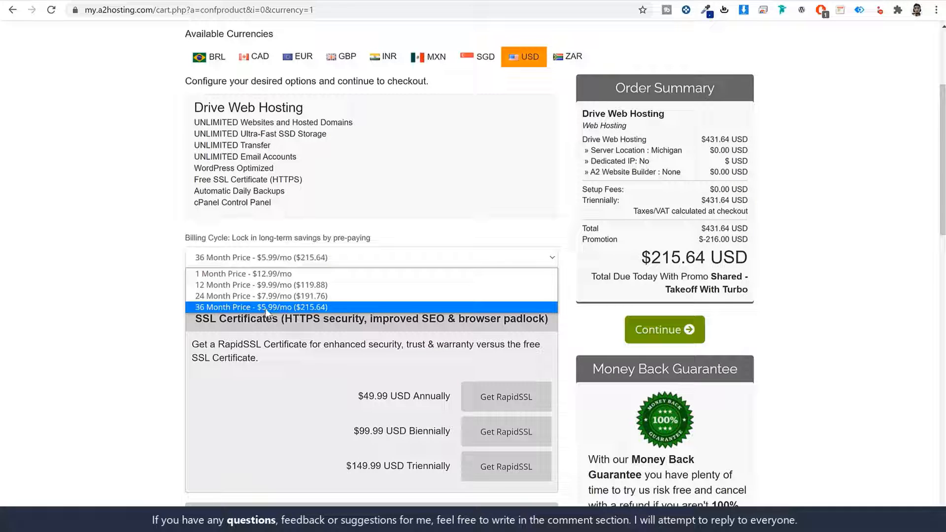
click(235, 285)
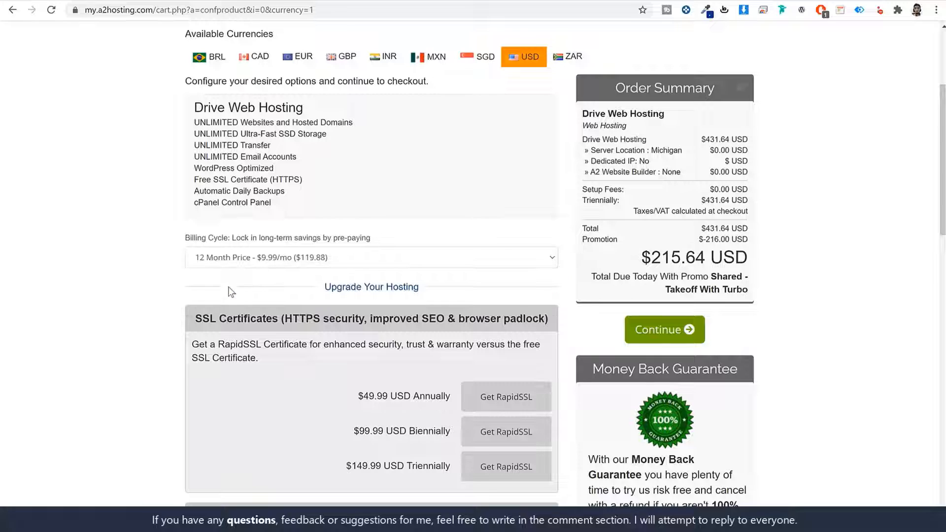
click(331, 261)
click(325, 259)
click(326, 258)
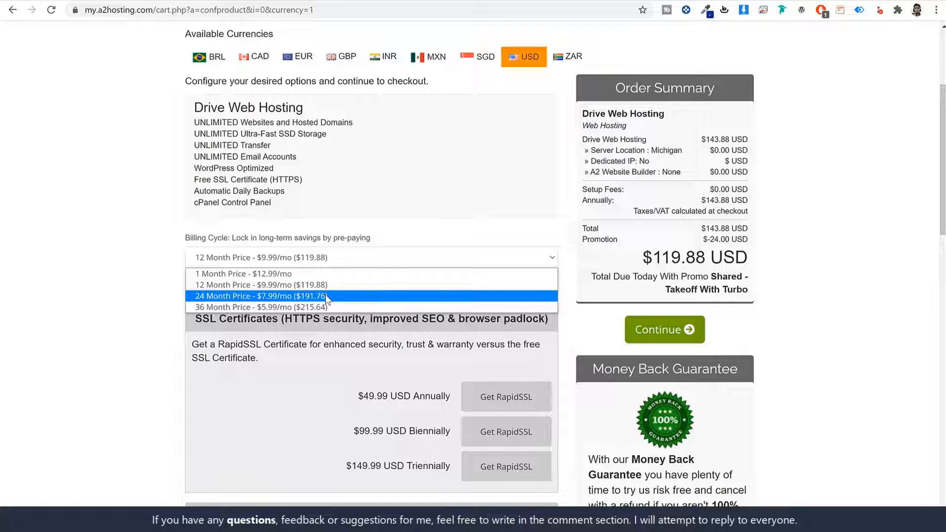
click(333, 320)
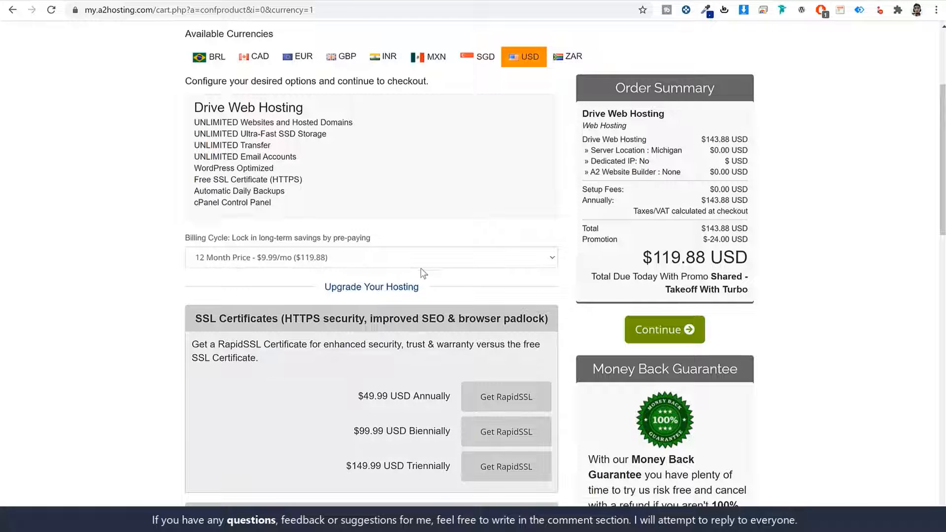
- Compare Amsterdam, Michigan and Arizona server locations, then settle on Singapore (Asia/India)
scroll(460, 351, down, 9)
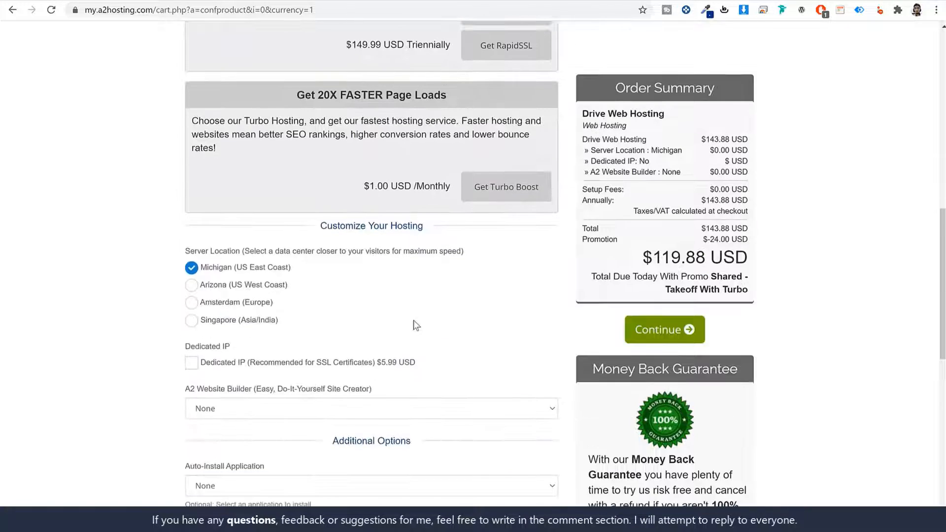
drag(222, 257, 372, 252)
click(372, 252)
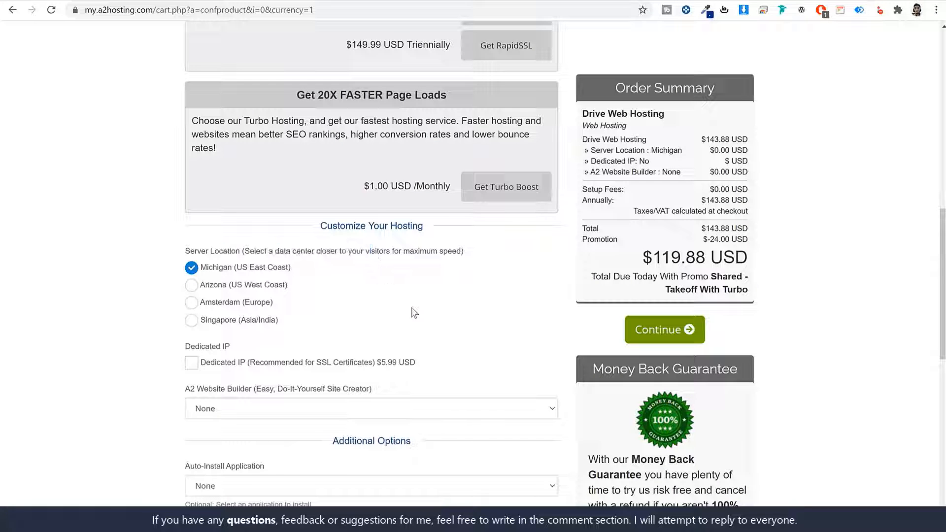
click(237, 324)
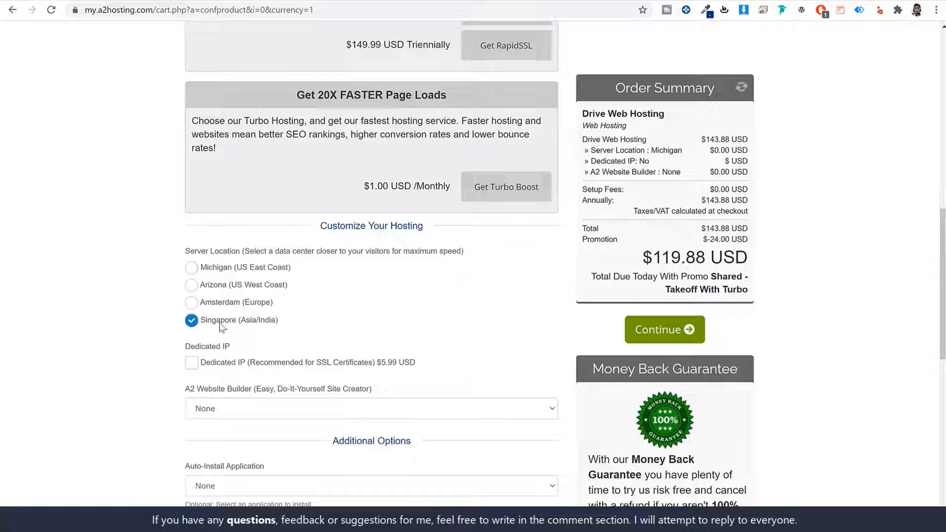
drag(280, 326, 206, 324)
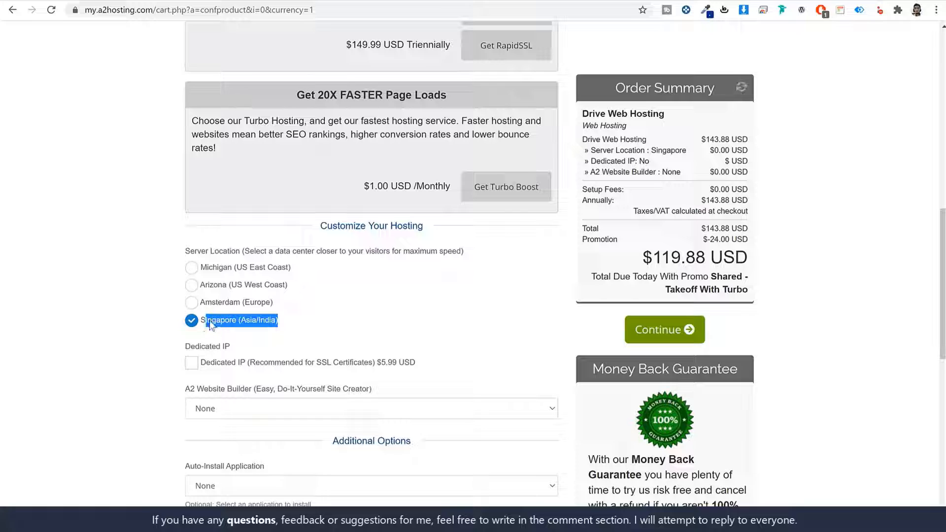
click(344, 321)
click(228, 302)
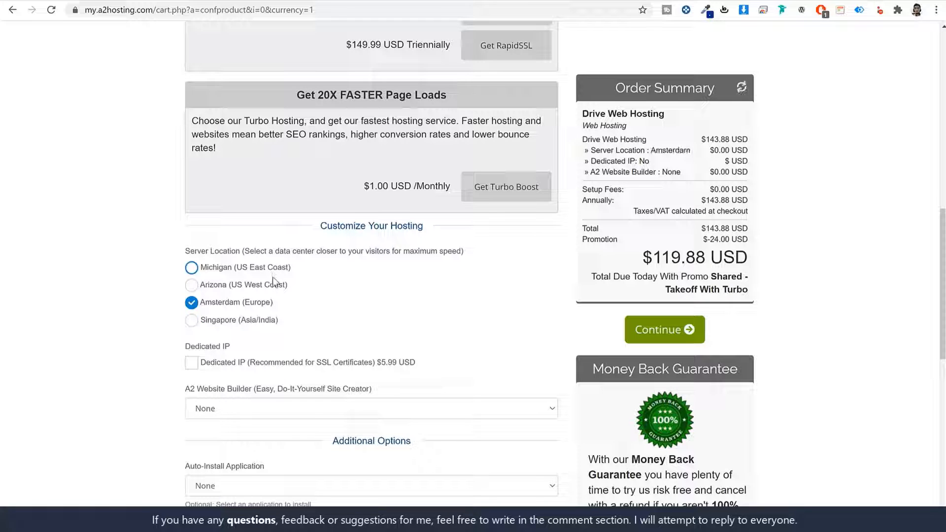
click(220, 270)
click(222, 289)
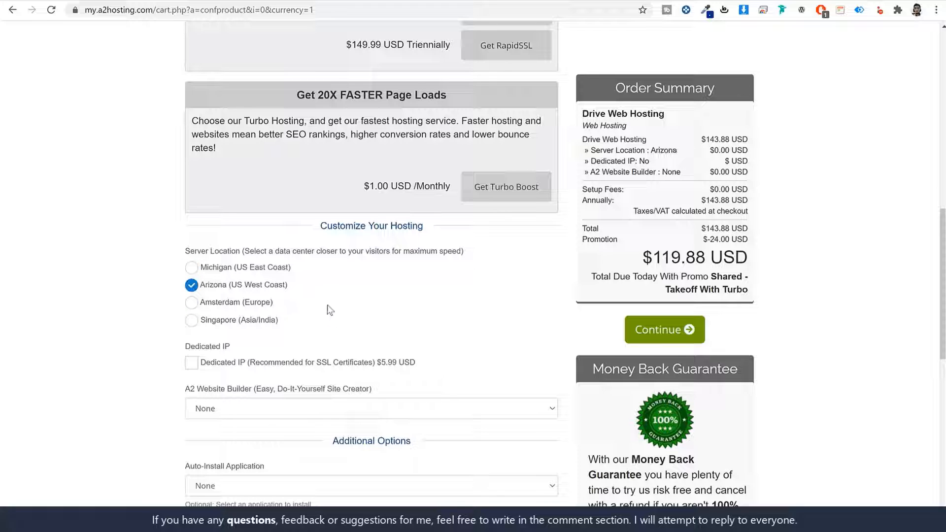
click(222, 321)
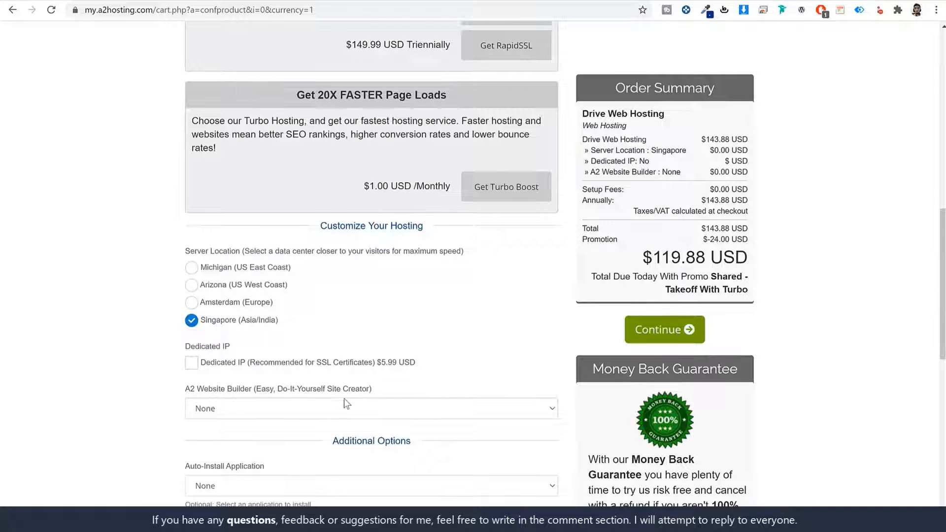
scroll(340, 385, down, 5)
scroll(333, 365, up, 5)
- On Domains Configuration, untick the paid ID Protection addon ($9.95/year)
click(661, 331)
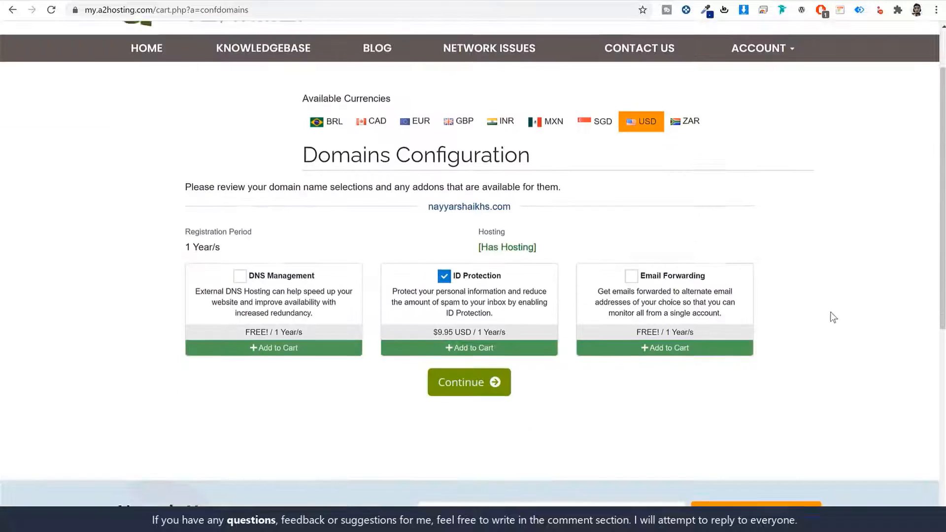
scroll(831, 313, down, 2)
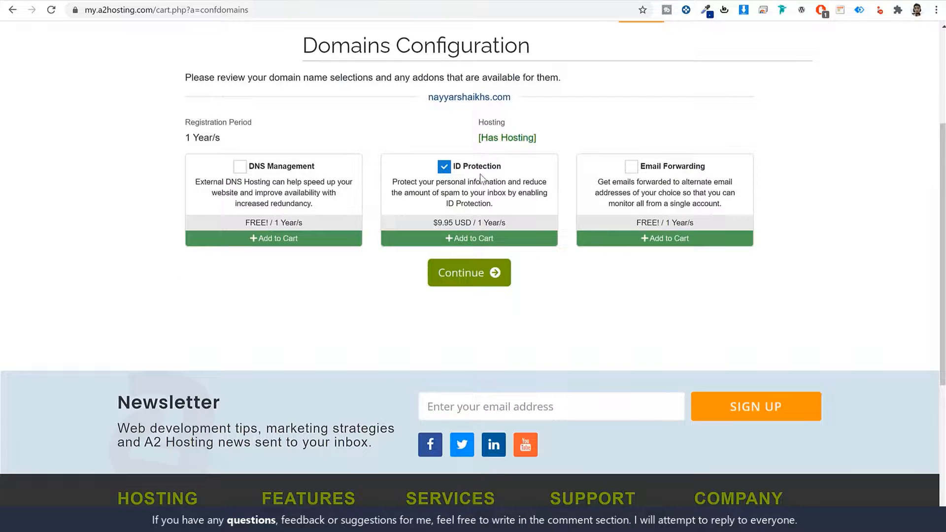
click(444, 167)
drag(516, 223, 430, 228)
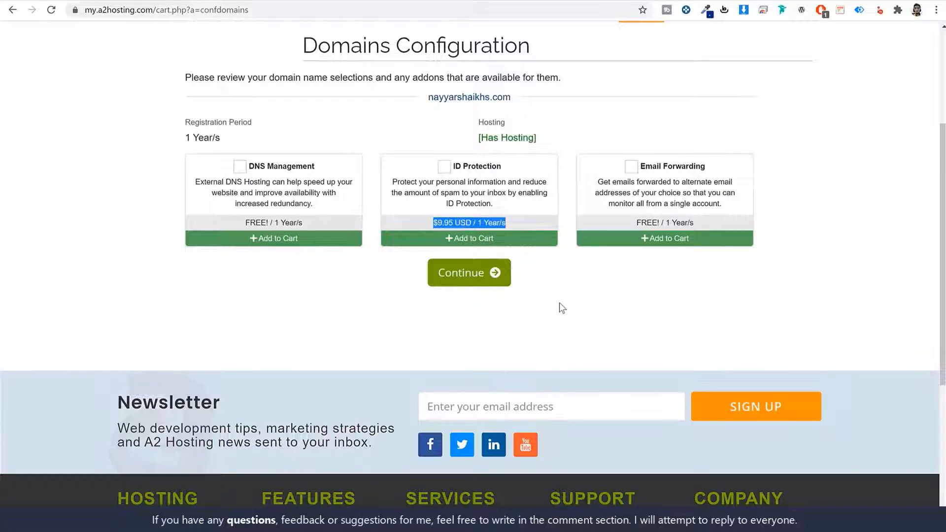
scroll(566, 305, up, 3)
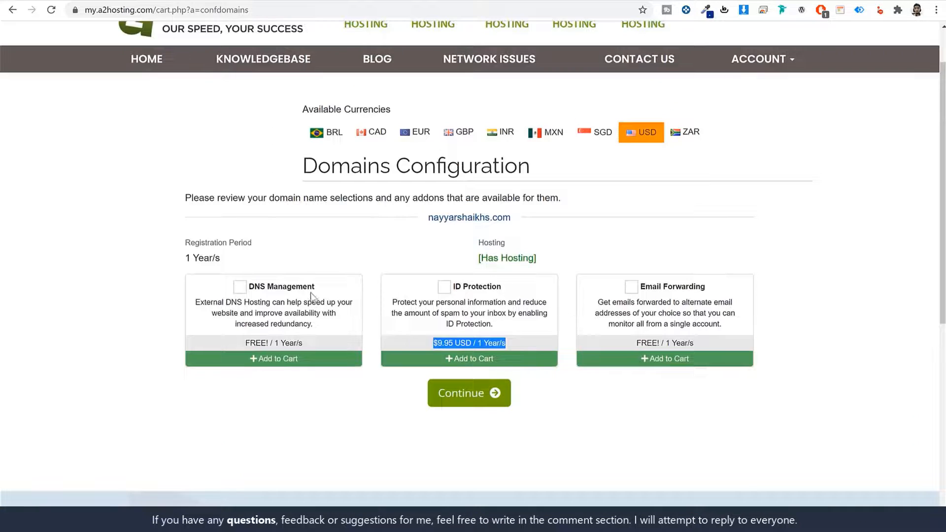
- Tick the free DNS Management and Email Forwarding addons
click(240, 287)
click(631, 287)
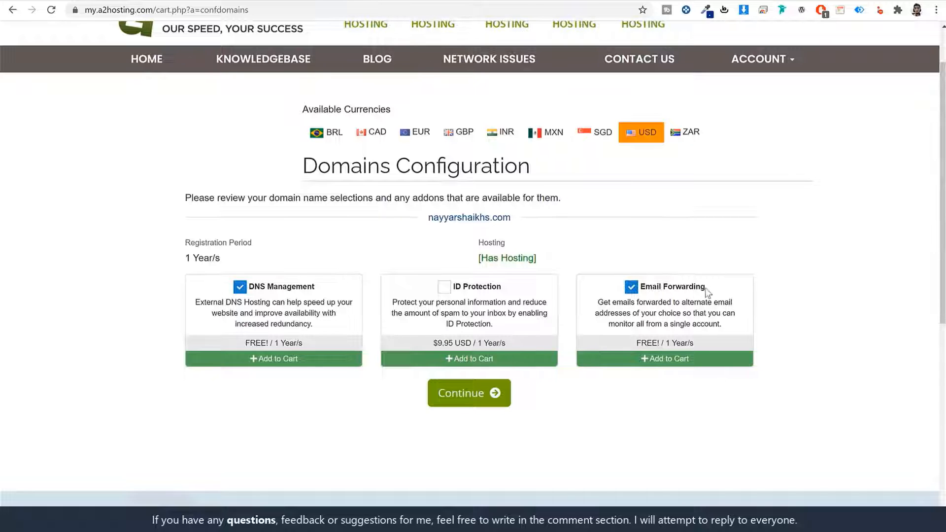
drag(706, 287, 637, 288)
drag(318, 288, 250, 291)
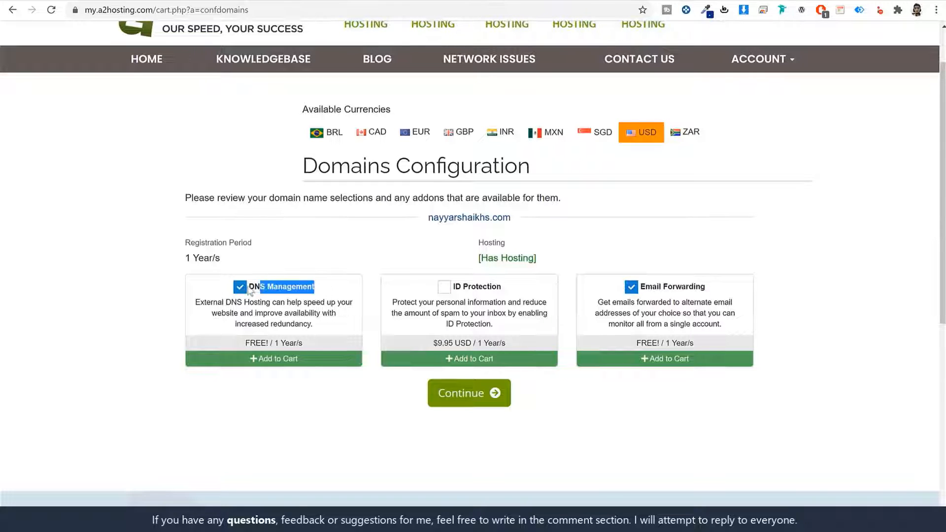
drag(702, 344, 622, 349)
click(626, 430)
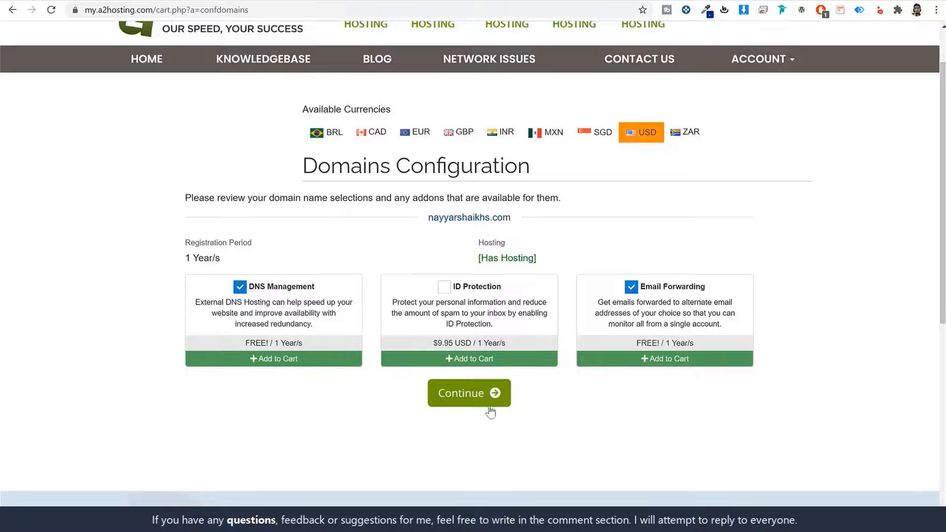
- Review the order, including its server location, and proceed to checkout
click(490, 406)
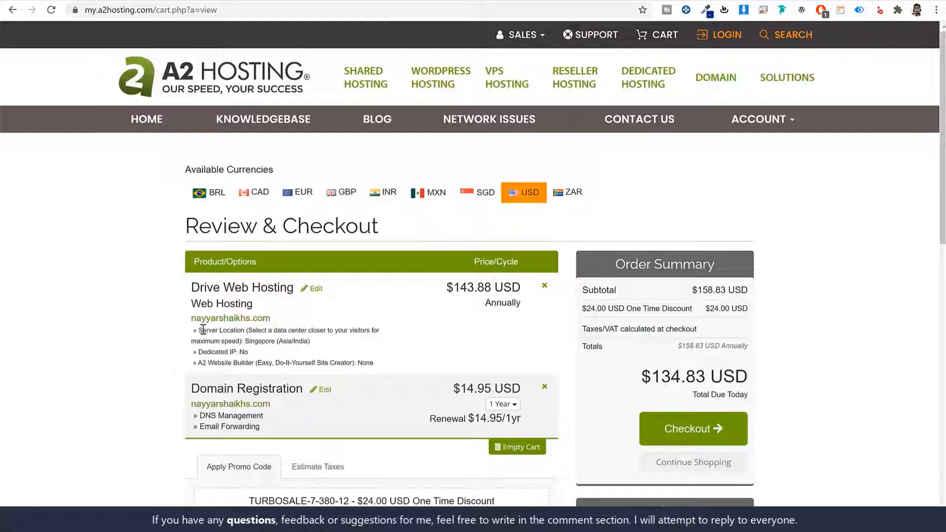
drag(202, 330, 288, 341)
click(249, 351)
click(699, 429)
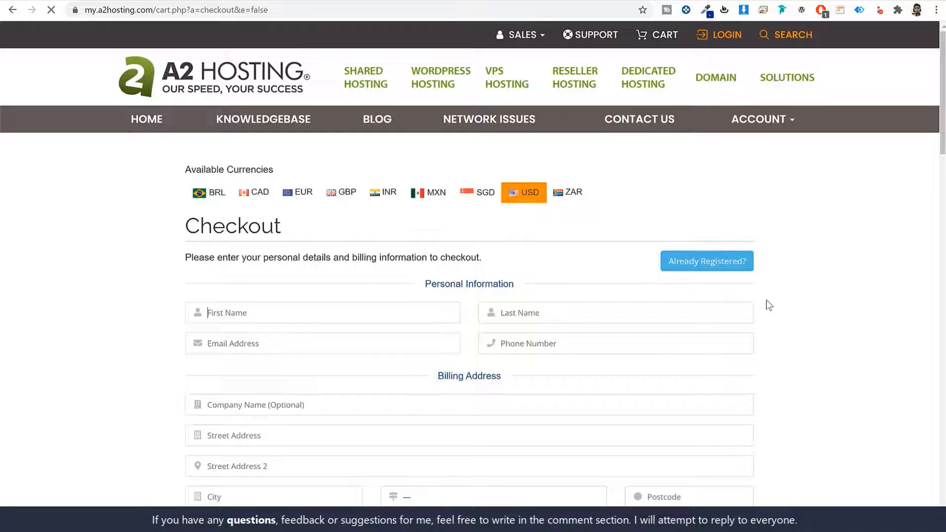
scroll(833, 302, down, 10)
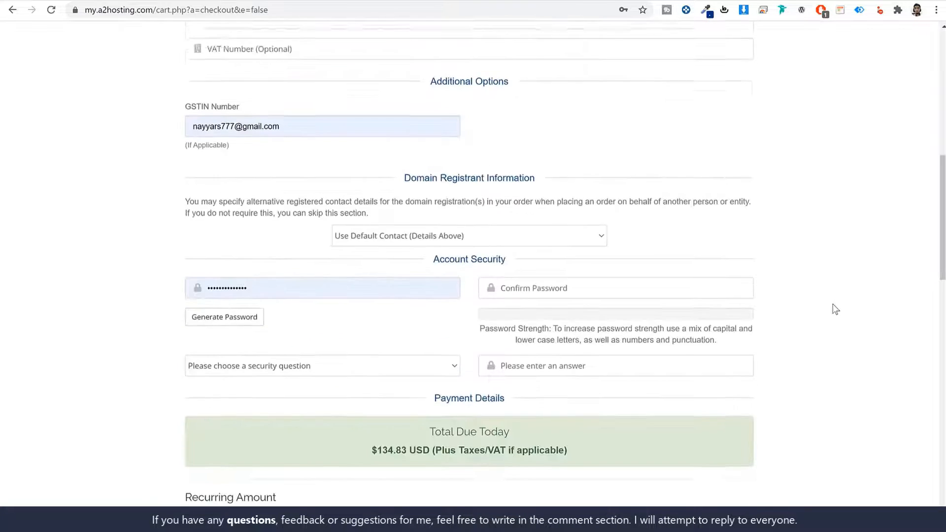
scroll(759, 305, up, 8)
scroll(760, 305, up, 1)
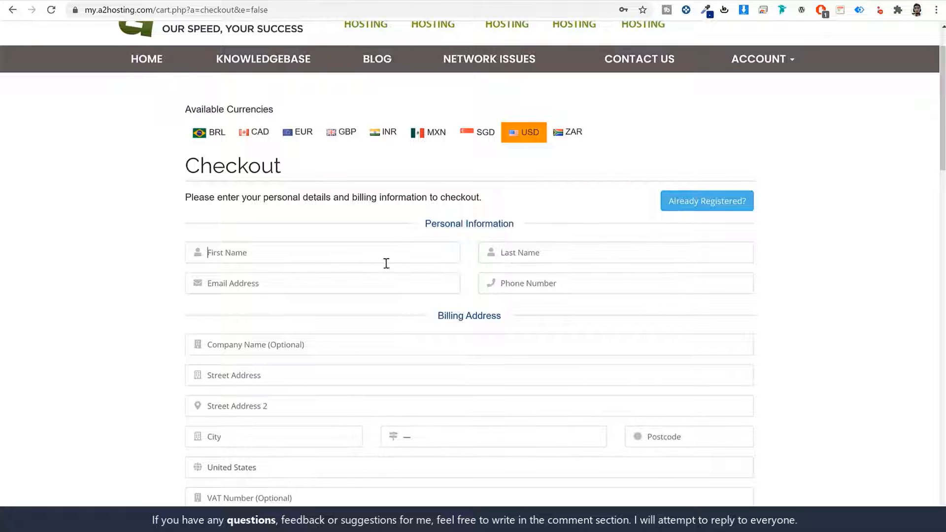
- Go over the first name and VAT Number fields of the checkout form
click(306, 260)
scroll(767, 346, down, 5)
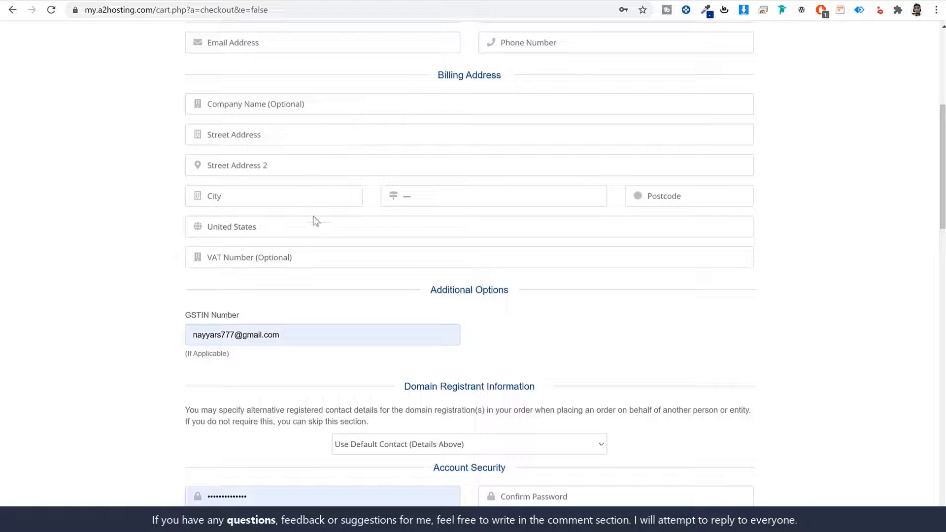
click(293, 261)
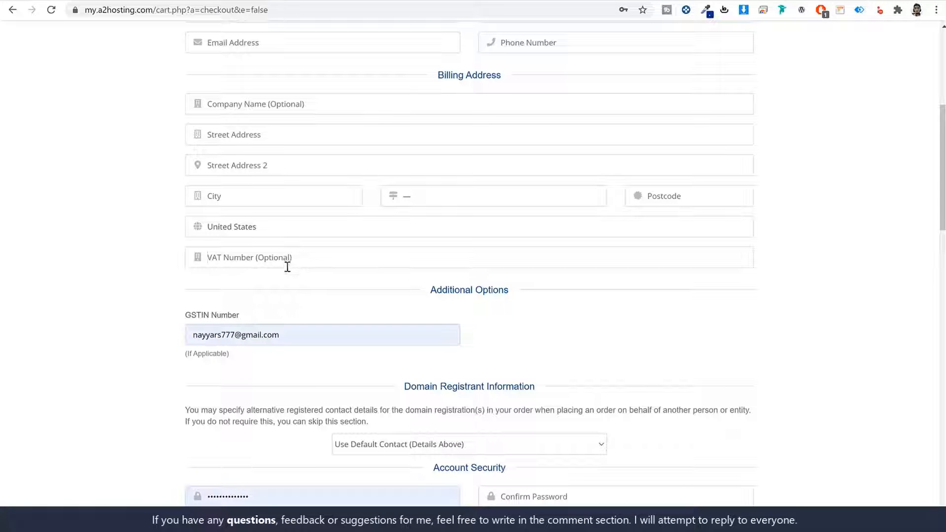
scroll(365, 270, down, 6)
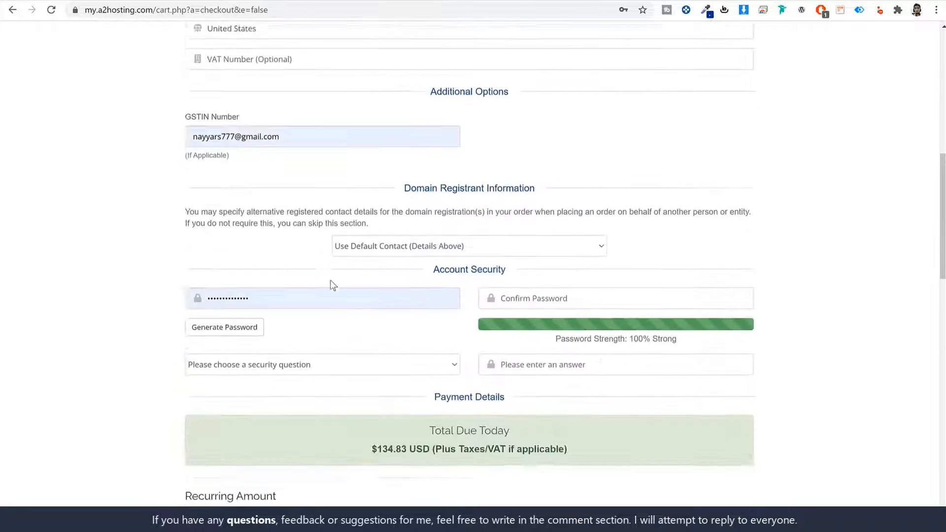
- Select the filled-in account password and dismiss Chrome's saved-password suggestions
double_click(302, 190)
click(811, 228)
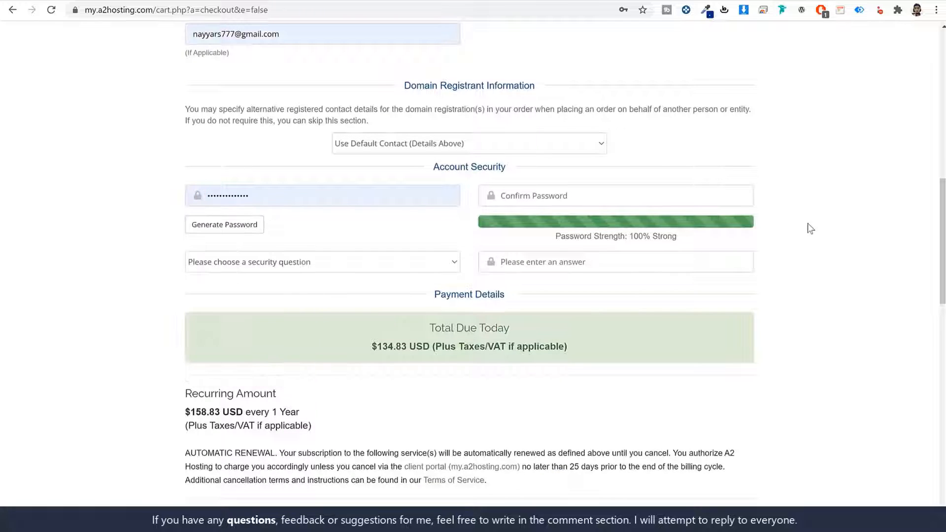
double_click(180, 196)
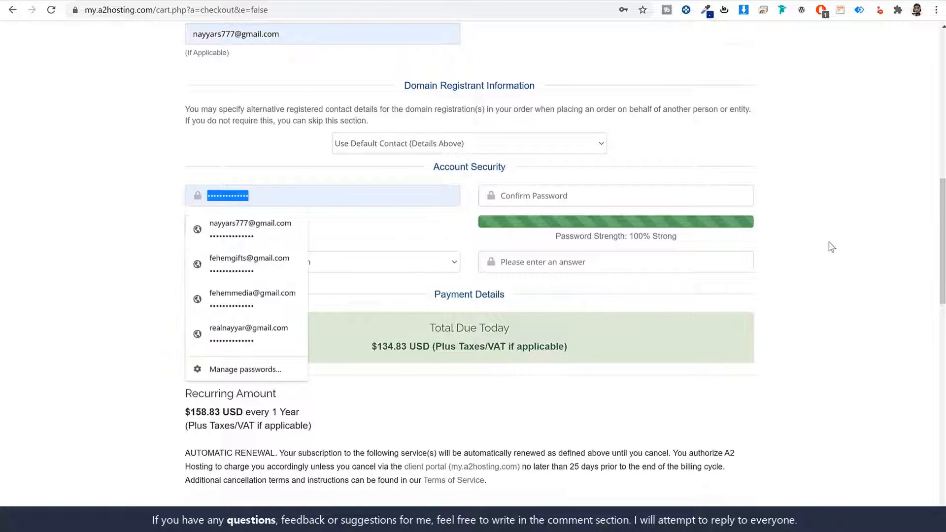
scroll(827, 249, up, 8)
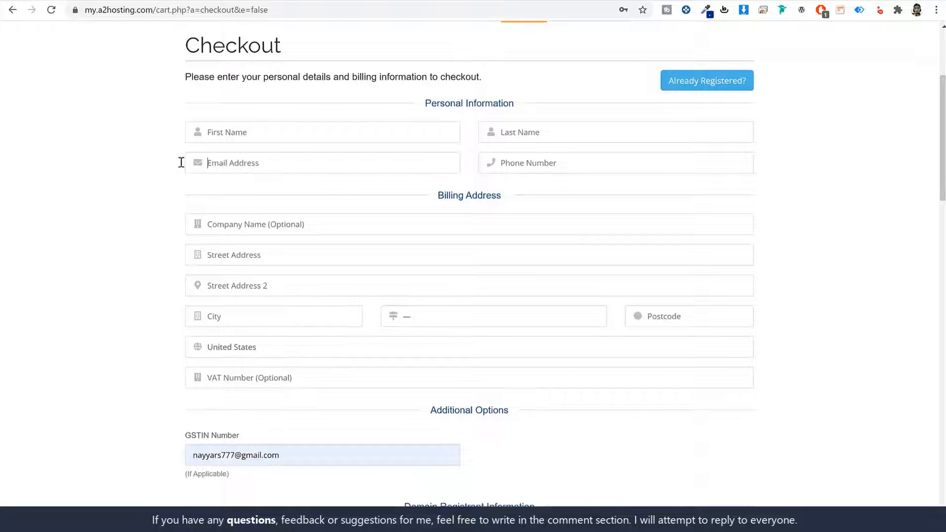
scroll(374, 321, down, 6)
scroll(312, 321, up, 6)
scroll(303, 296, down, 4)
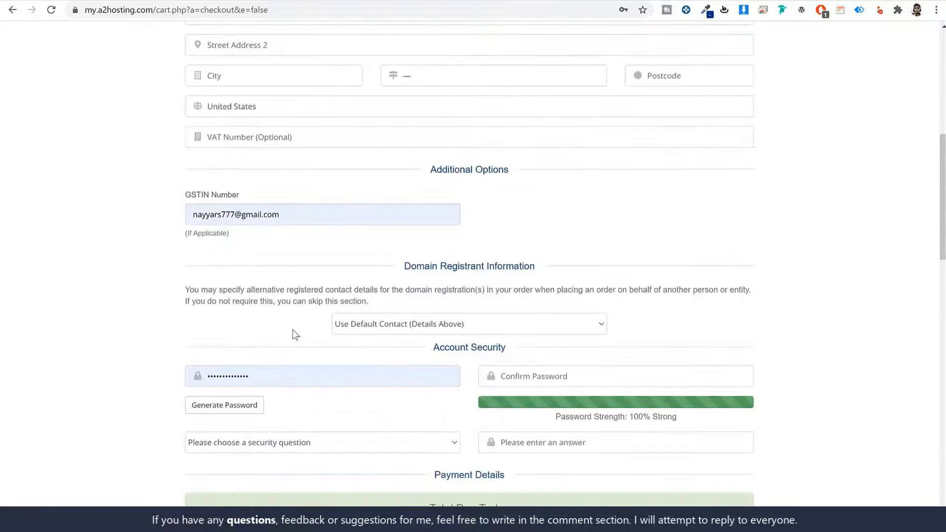
click(275, 373)
key(ctrl+a)
click(833, 280)
scroll(739, 266, up, 5)
scroll(296, 296, down, 6)
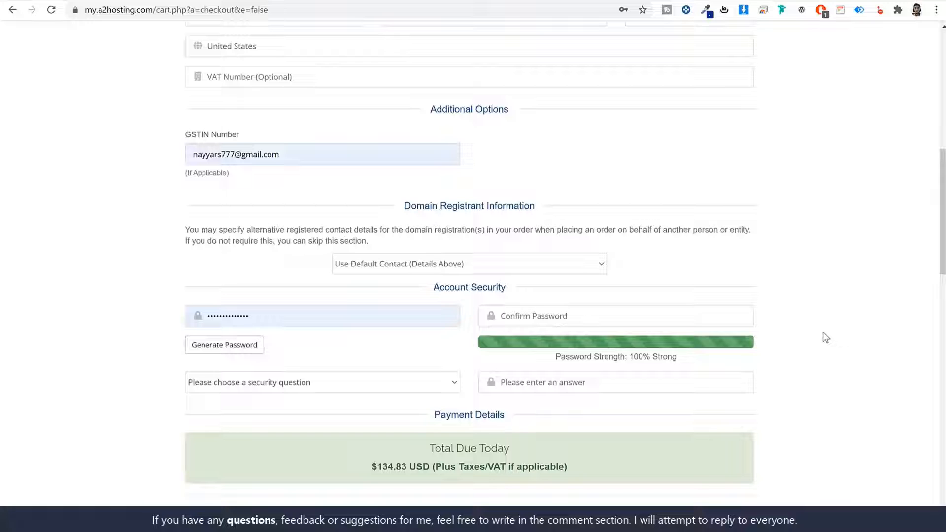
scroll(838, 330, down, 10)
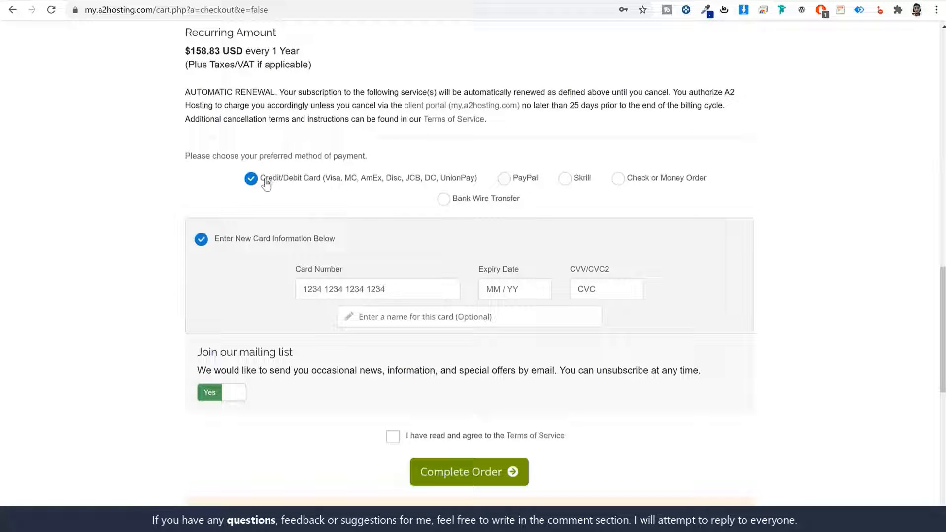
- After trying PayPal, Skrill and bank wire, pay by Credit/Debit Card and accept the Terms of Service
drag(260, 179, 315, 185)
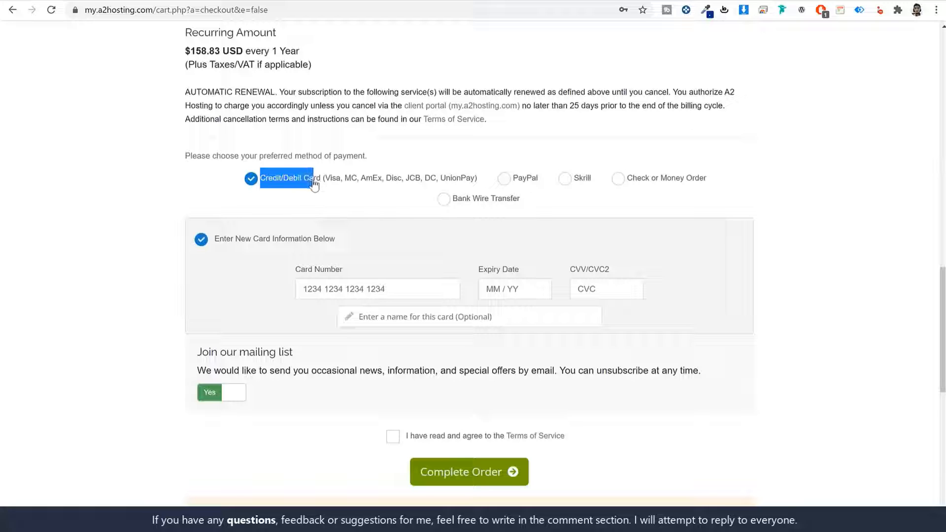
click(522, 181)
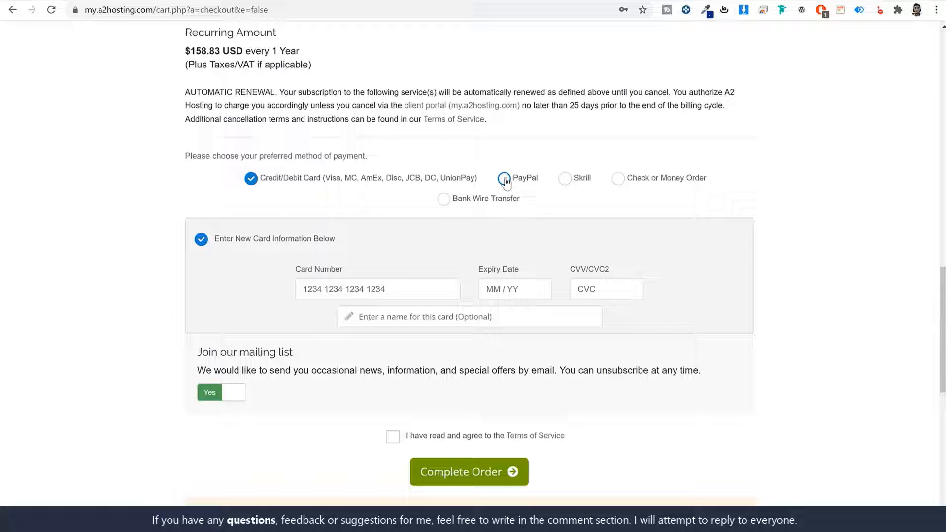
click(565, 179)
click(445, 200)
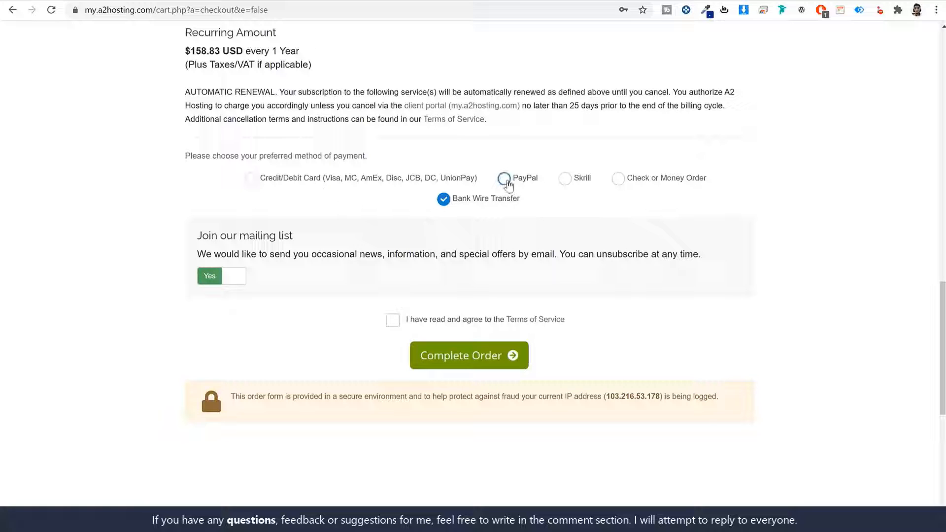
click(503, 179)
click(320, 185)
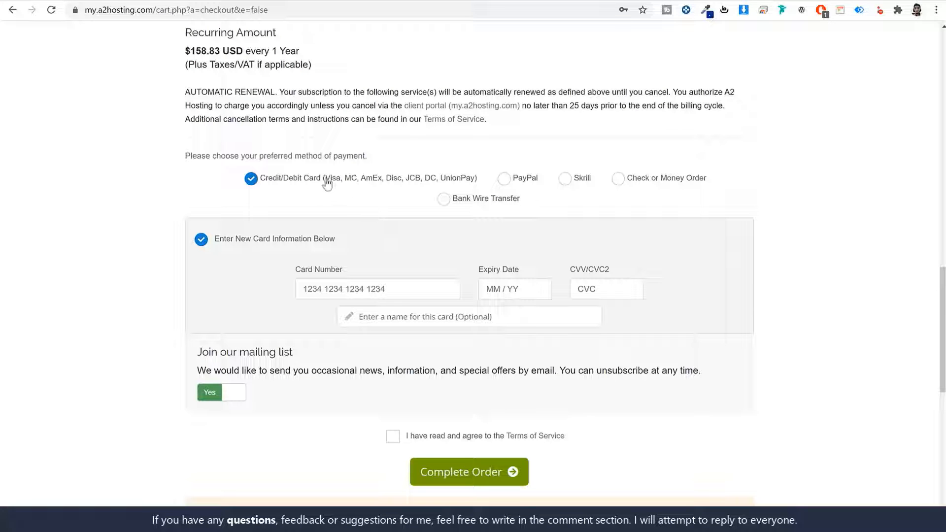
drag(325, 181, 475, 185)
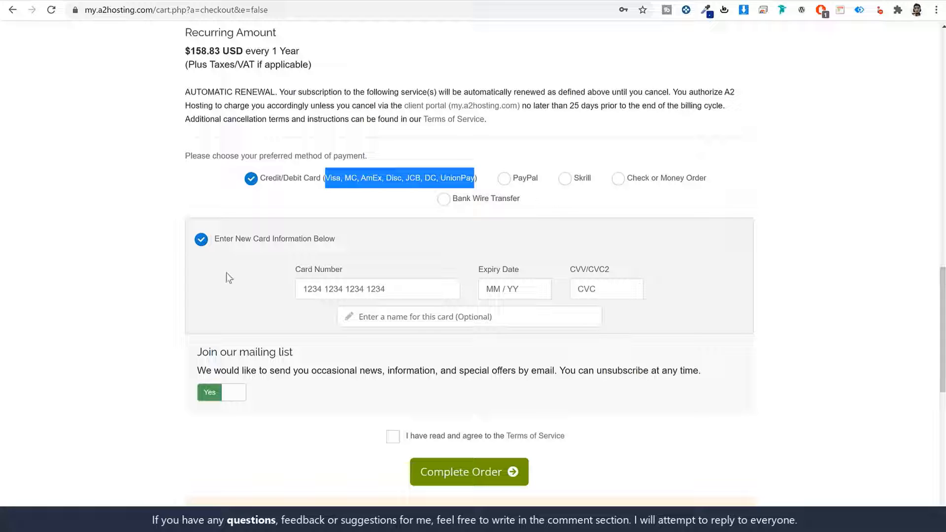
scroll(493, 360, down, 3)
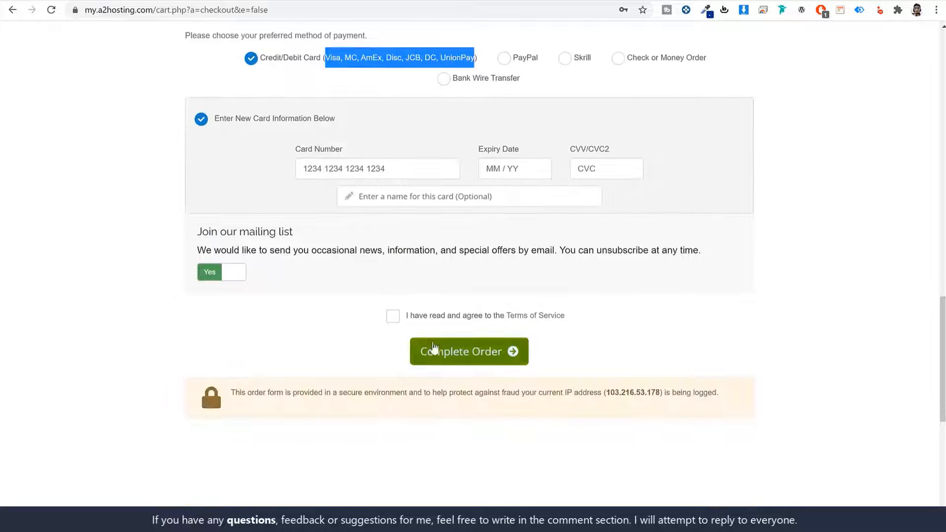
click(393, 316)
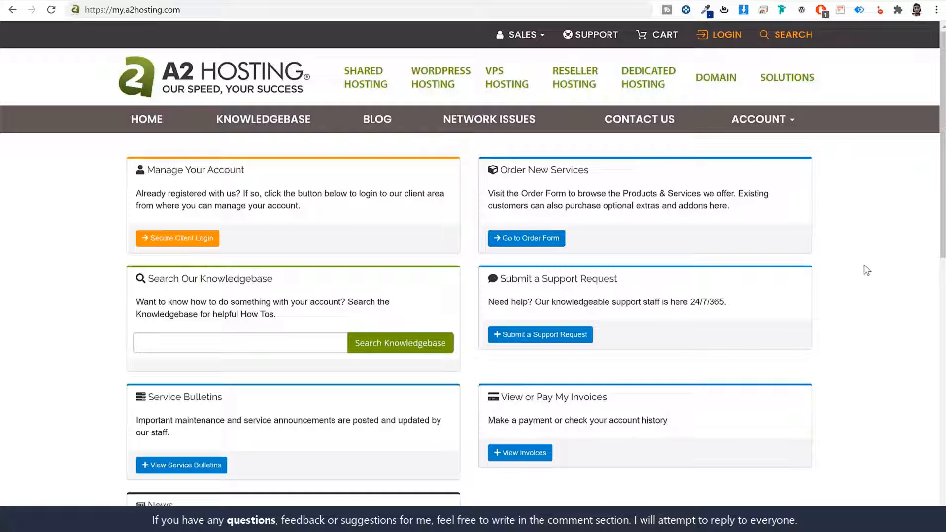
- Log in to the A2 Hosting client area and view the dashboard's active hosting service
click(167, 13)
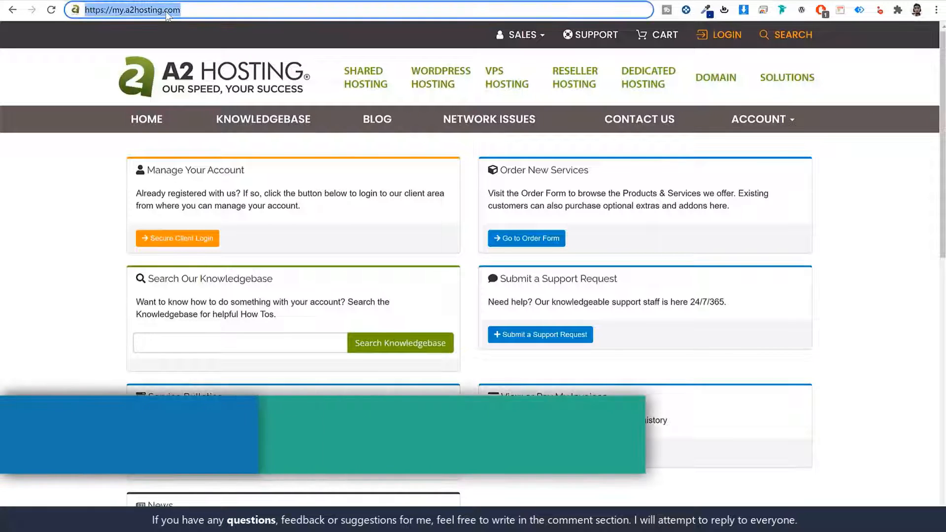
click(324, 227)
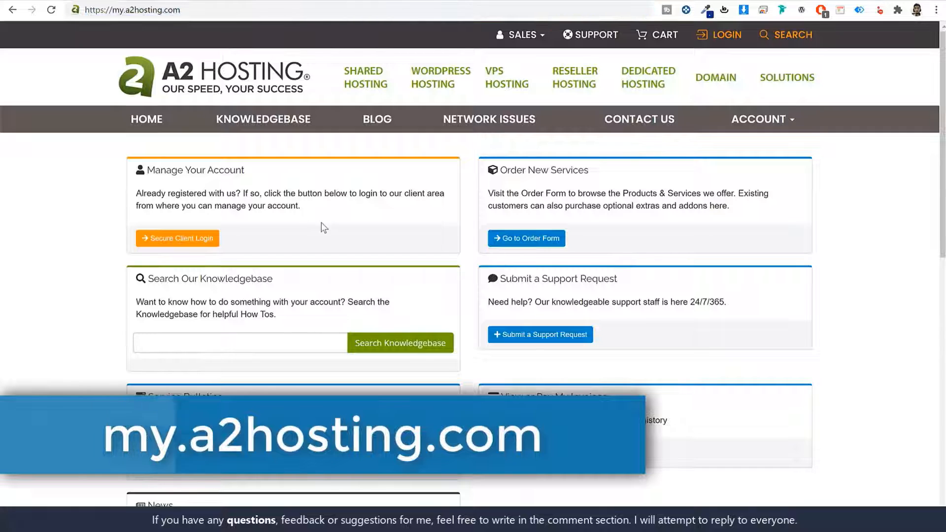
click(188, 240)
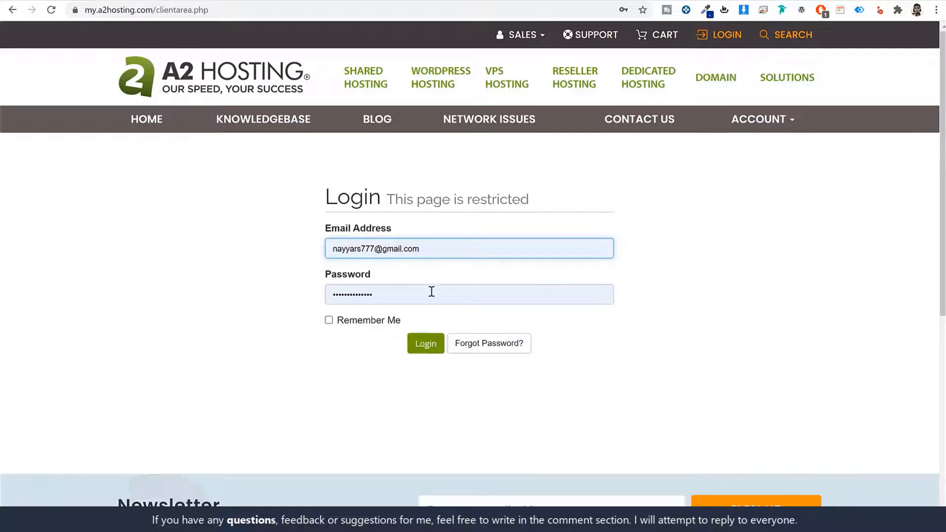
click(427, 347)
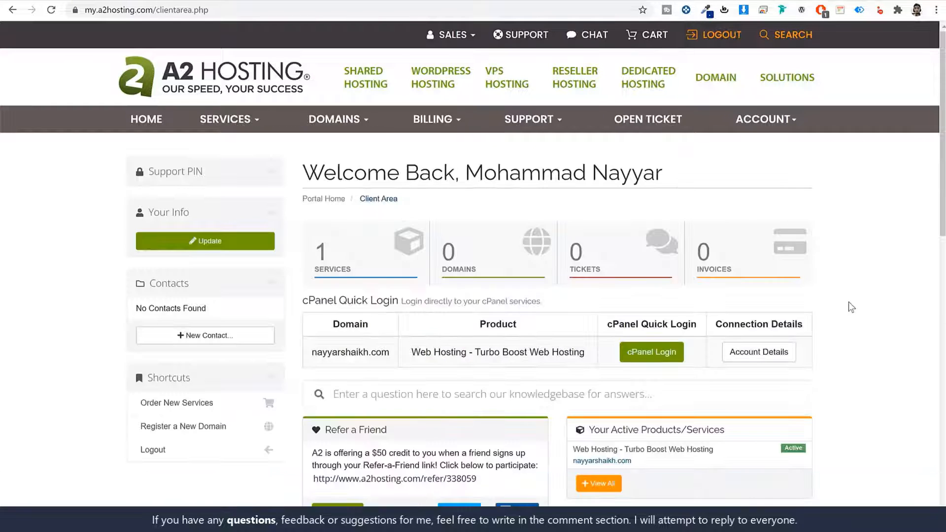
scroll(851, 305, down, 5)
scroll(850, 304, up, 5)
- Load godaddy.com in a new tab and go to My Products from the account menu
key(ctrl+t)
text(go)
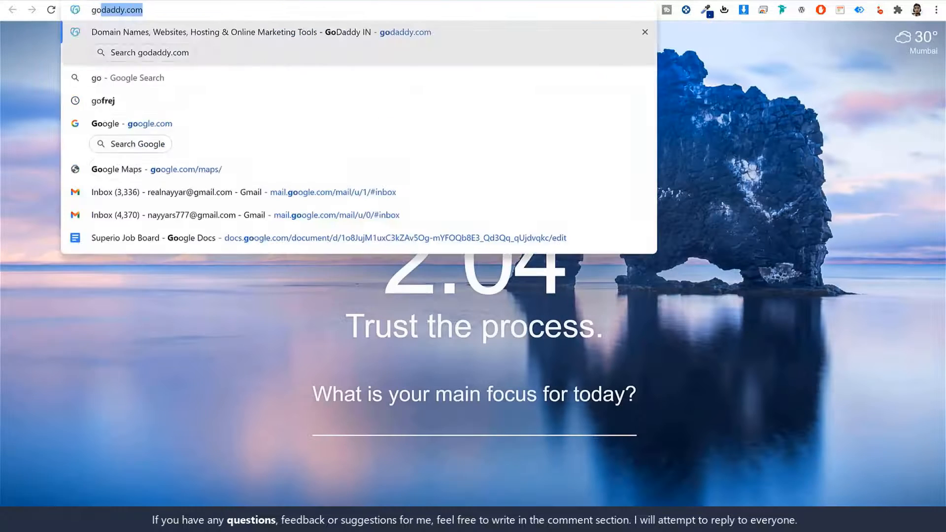
key(Return)
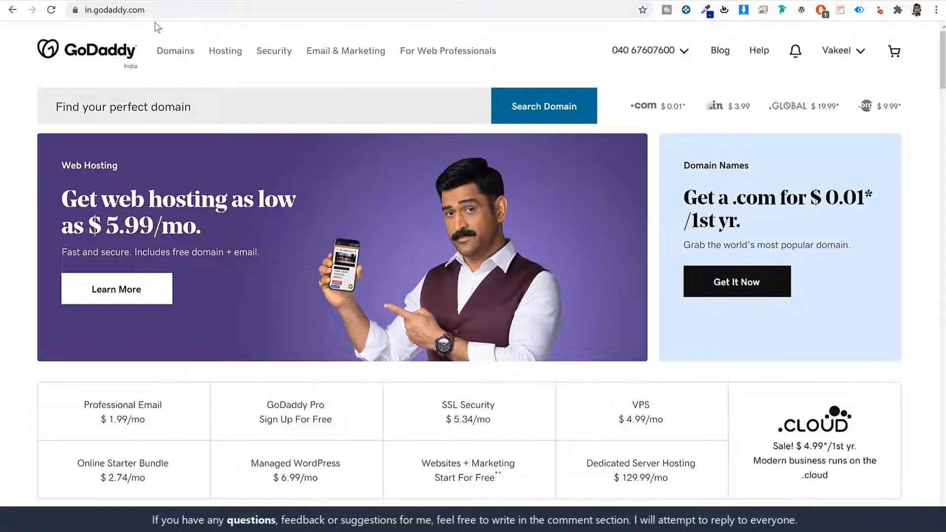
click(849, 56)
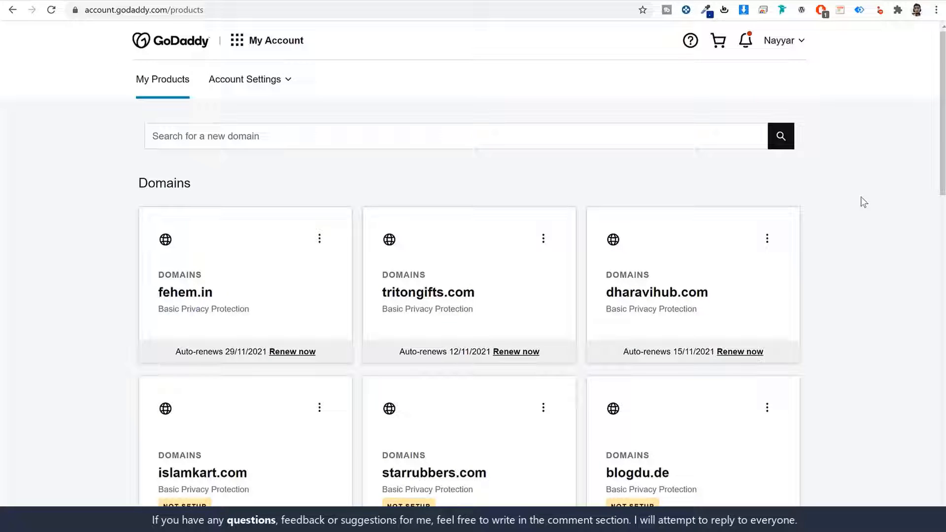
- Open DNS management for fehem.in from the Domains list
scroll(861, 198, down, 6)
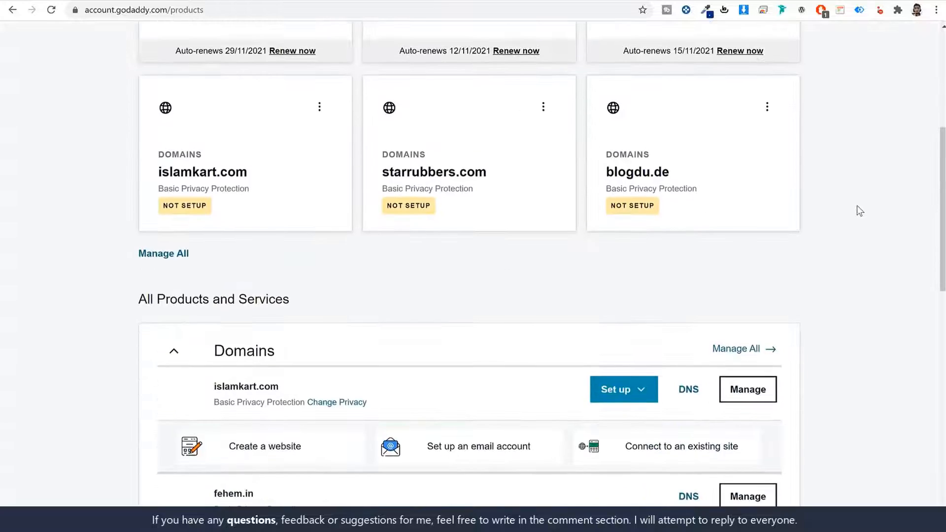
scroll(857, 208, down, 3)
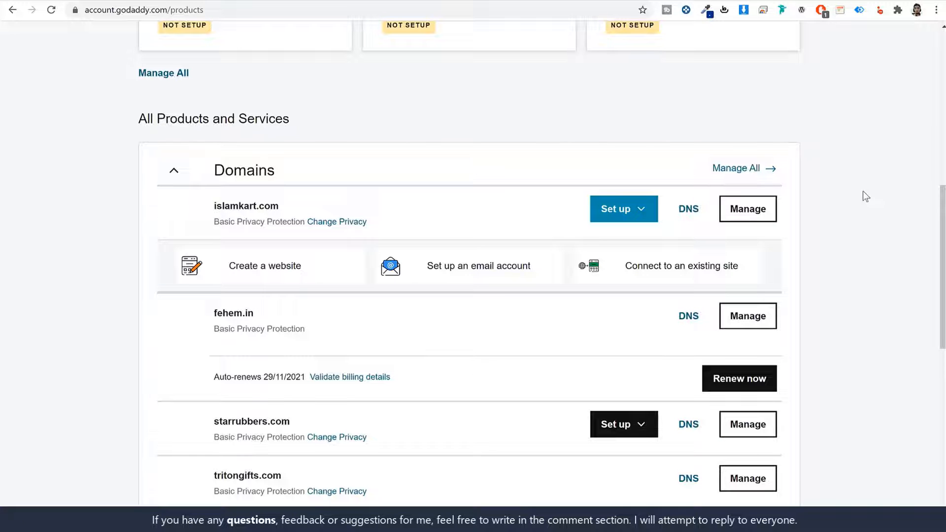
scroll(866, 196, down, 2)
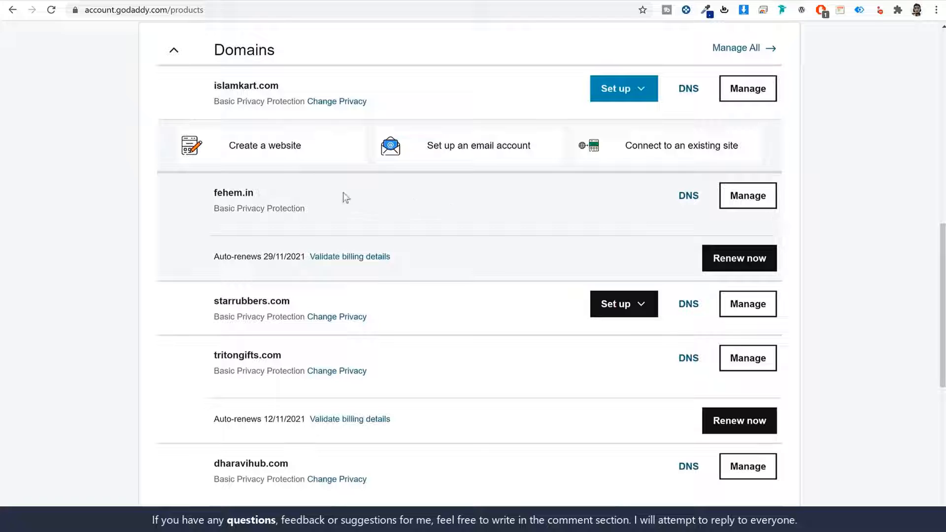
drag(274, 197, 211, 200)
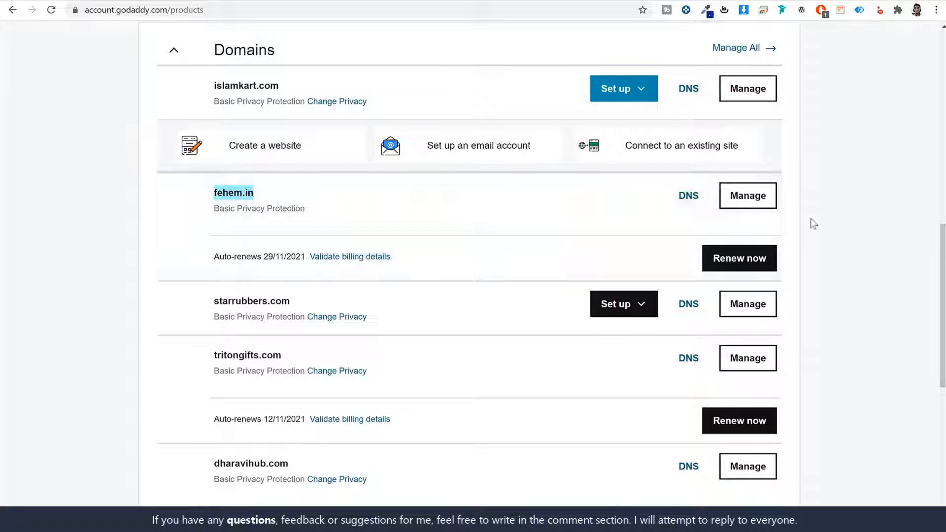
click(690, 199)
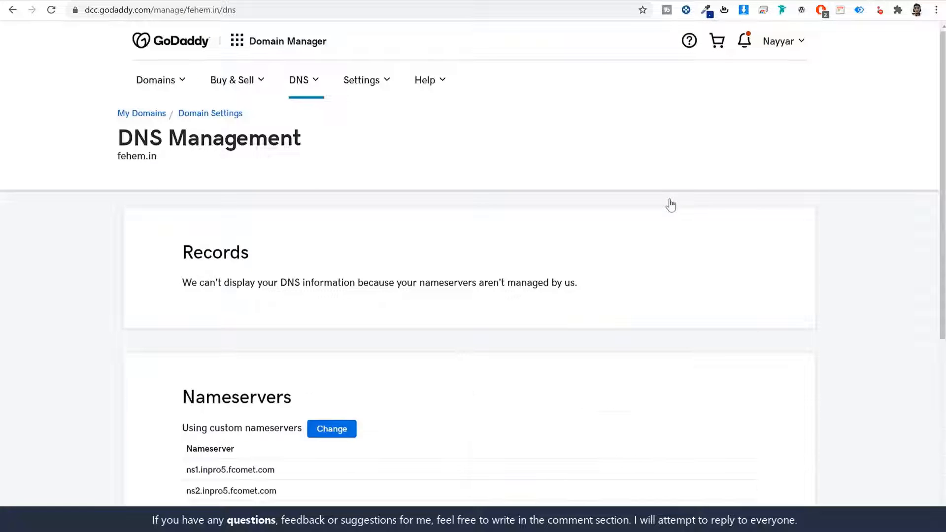
- Clear both old fcomet nameservers from fehem.in's two custom nameserver fields in GoDaddy
scroll(588, 334, down, 5)
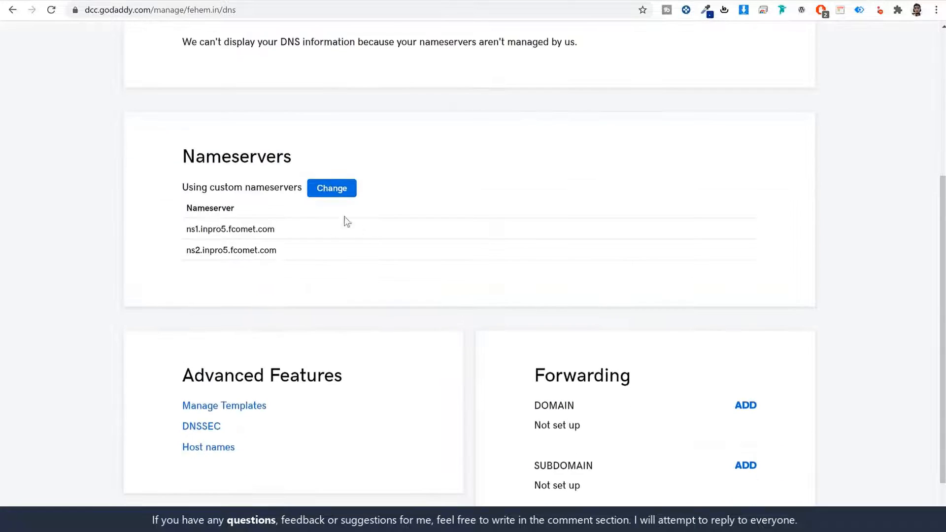
click(344, 197)
triple_click(309, 306)
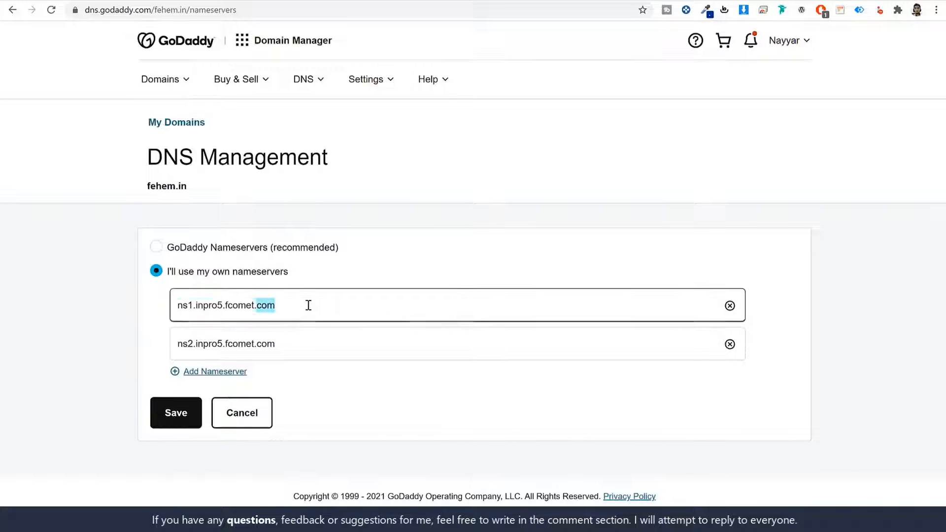
key(BackSpace)
triple_click(310, 334)
key(BackSpace)
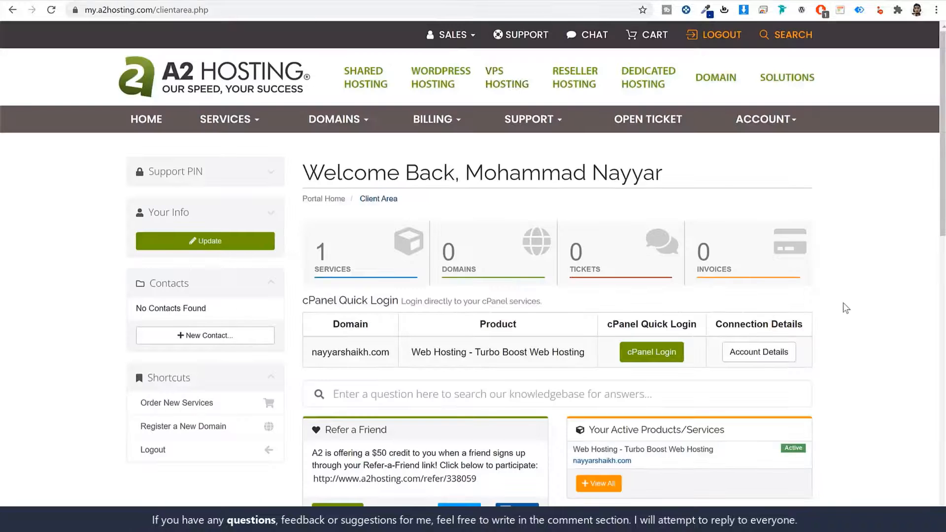
scroll(838, 335, down, 1)
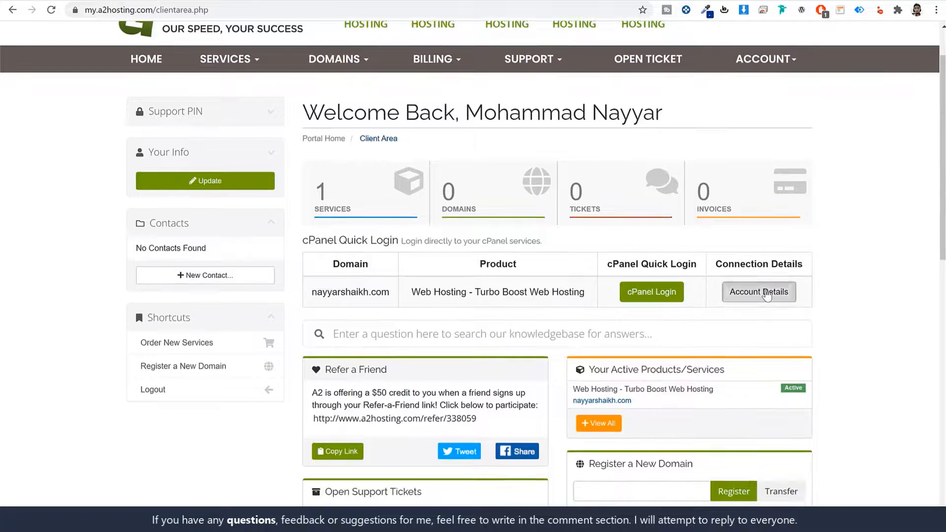
- Copy ns1.a2hosting.com from the A2 Hosting account details into GoDaddy's first nameserver field
click(757, 294)
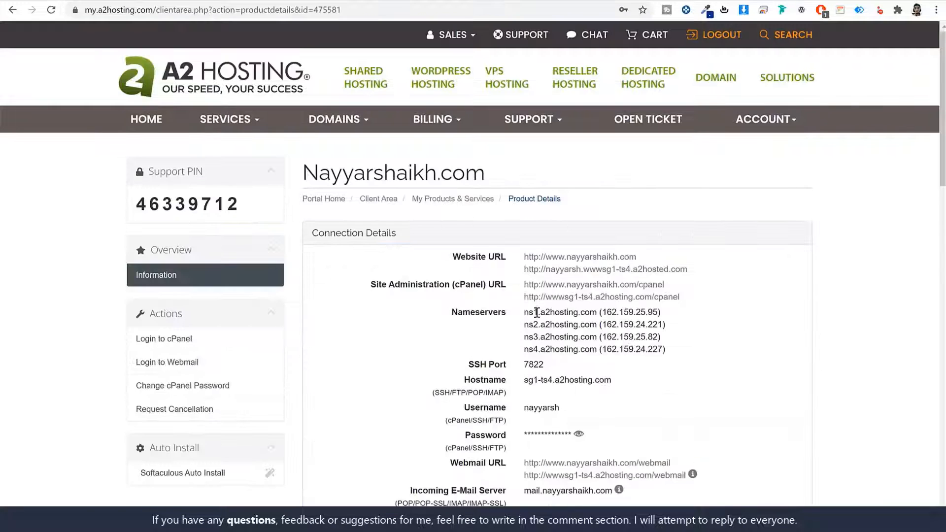
drag(525, 313, 598, 318)
key(ctrl+c)
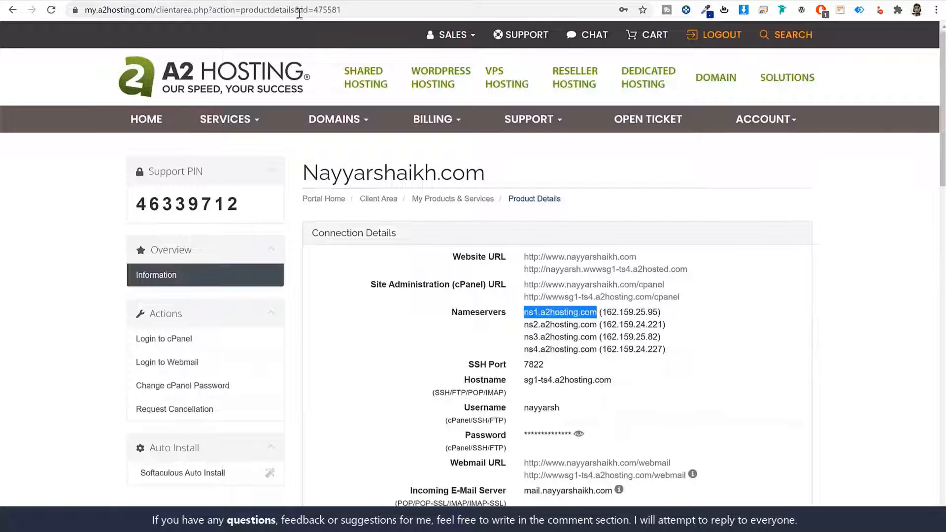
click(355, 2)
click(306, 303)
key(ctrl+v)
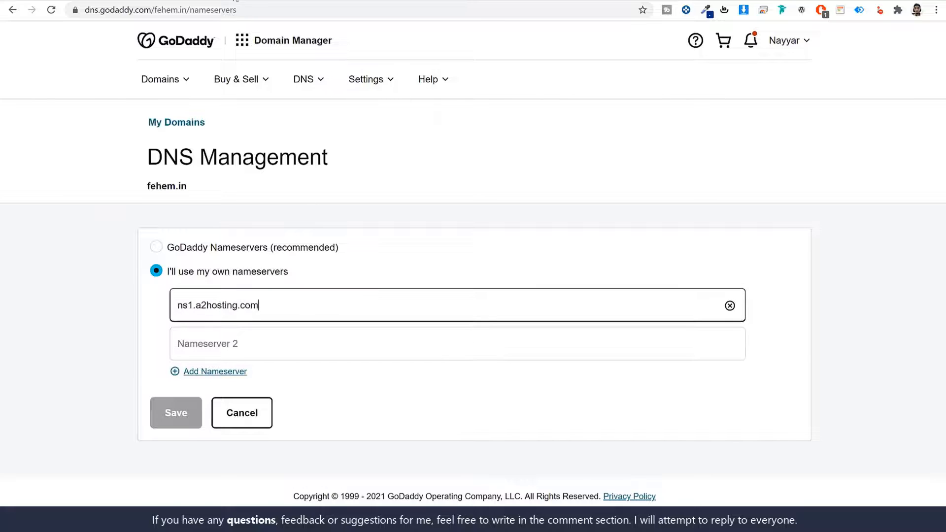
- Copy ns2.a2hosting.com into the second nameserver field
key(ctrl+Tab)
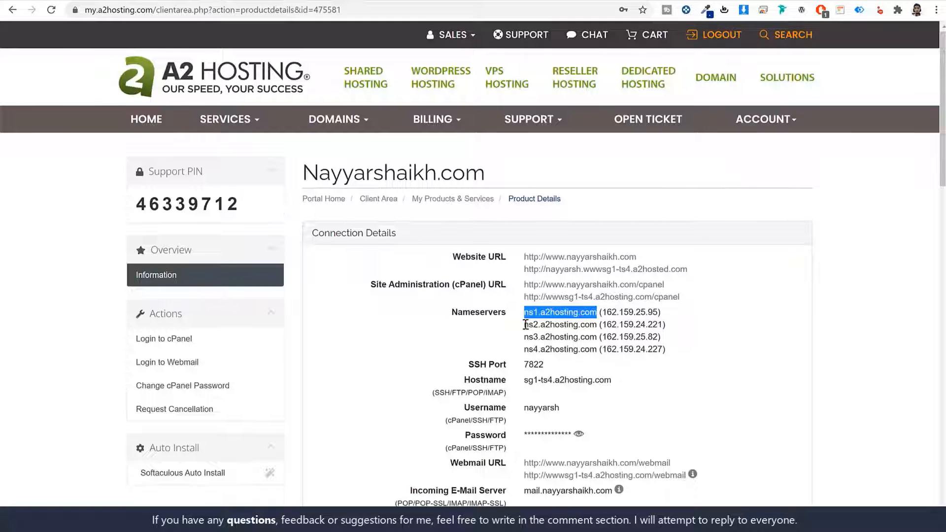
drag(525, 325, 597, 325)
key(ctrl+c)
click(331, 4)
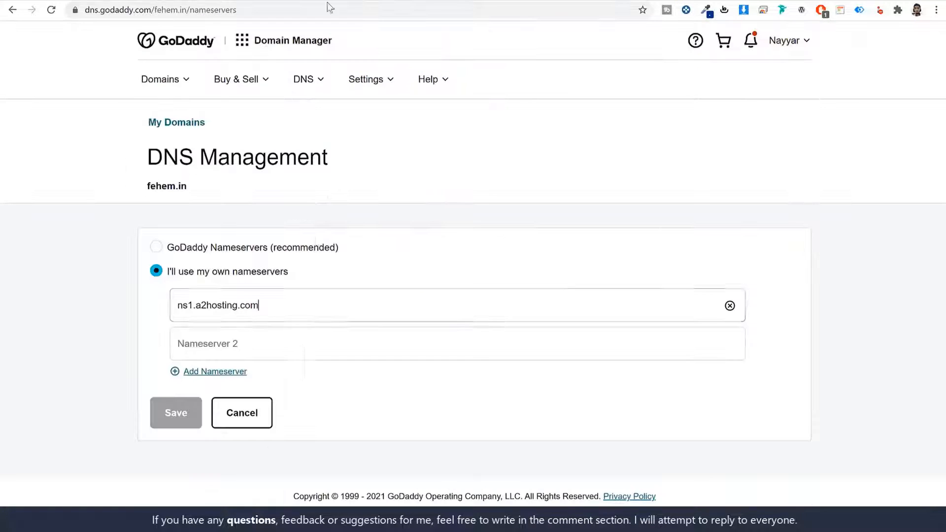
click(287, 340)
key(ctrl+v)
- Add two more nameserver fields and fill the third with ns3.a2hosting.com
click(217, 372)
click(226, 408)
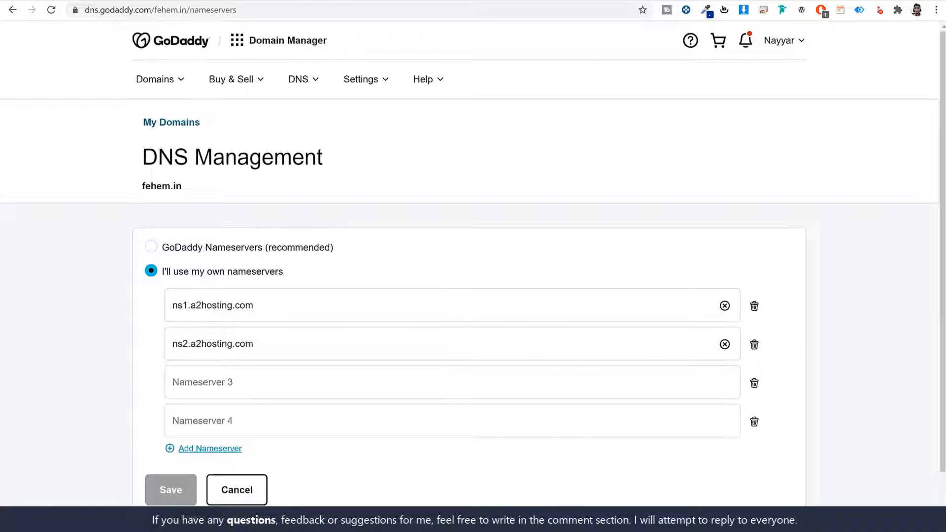
key(ctrl+Tab)
drag(525, 337, 600, 348)
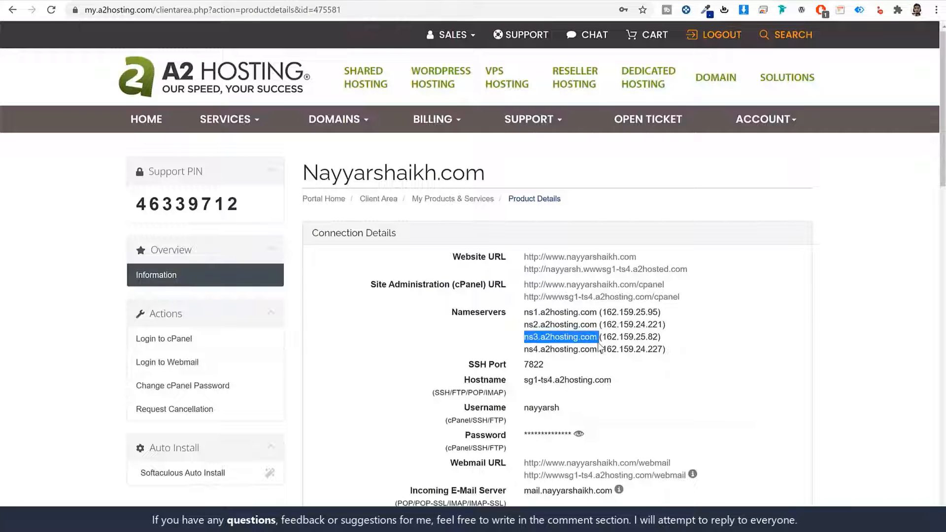
key(ctrl+c)
click(335, 4)
click(276, 384)
key(ctrl+v)
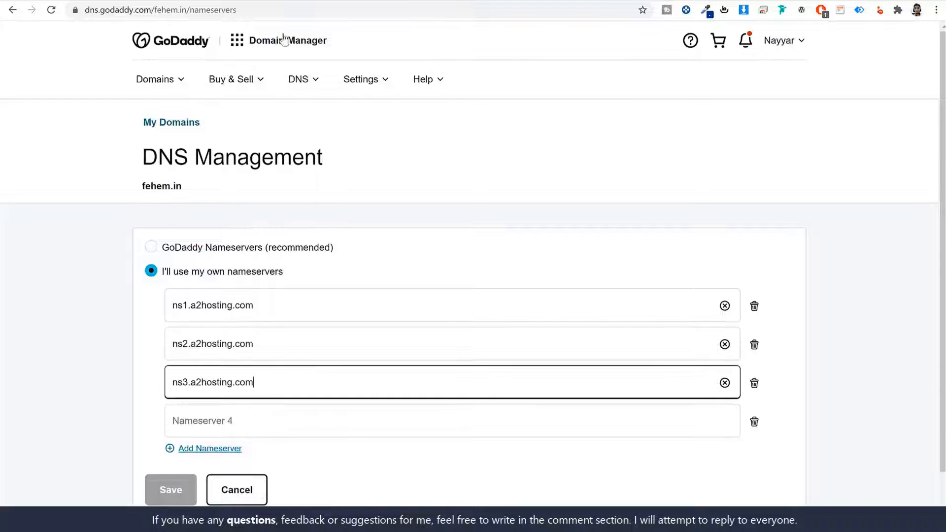
- Fill the fourth nameserver field with ns4.a2hosting.com
click(254, 2)
drag(524, 349, 597, 350)
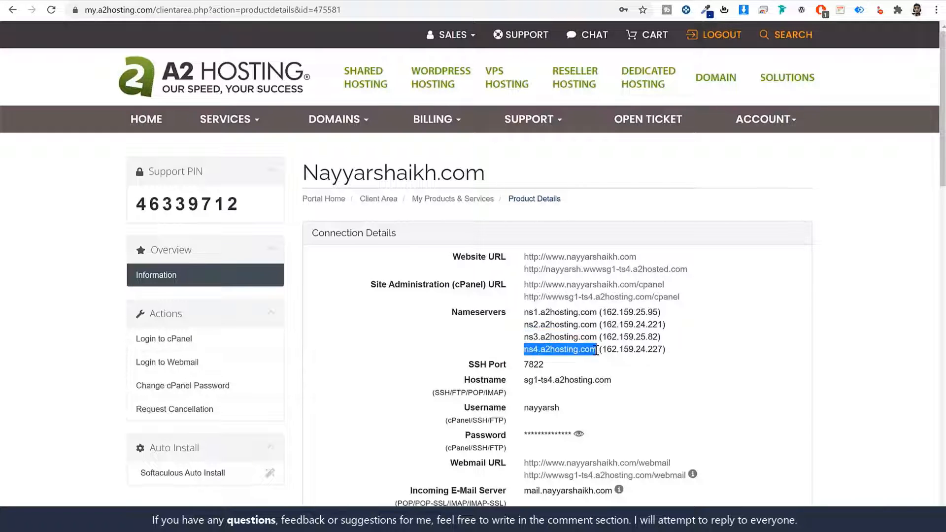
key(ctrl+c)
click(374, 5)
click(218, 415)
key(ctrl+v)
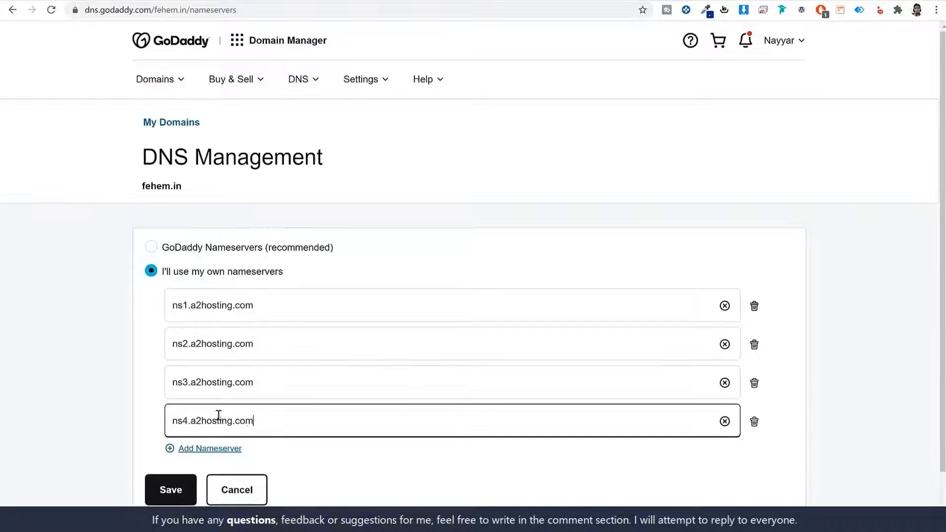
scroll(218, 416, down, 1)
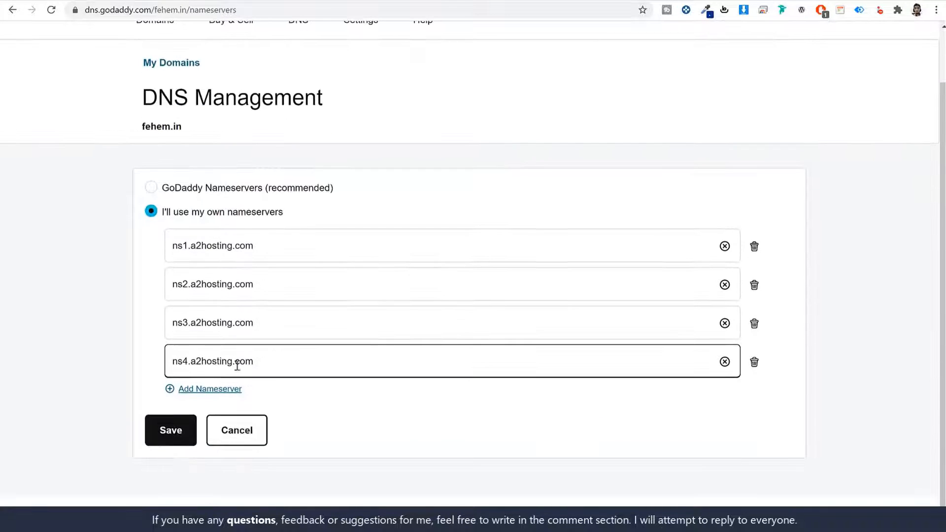
click(241, 437)
click(254, 2)
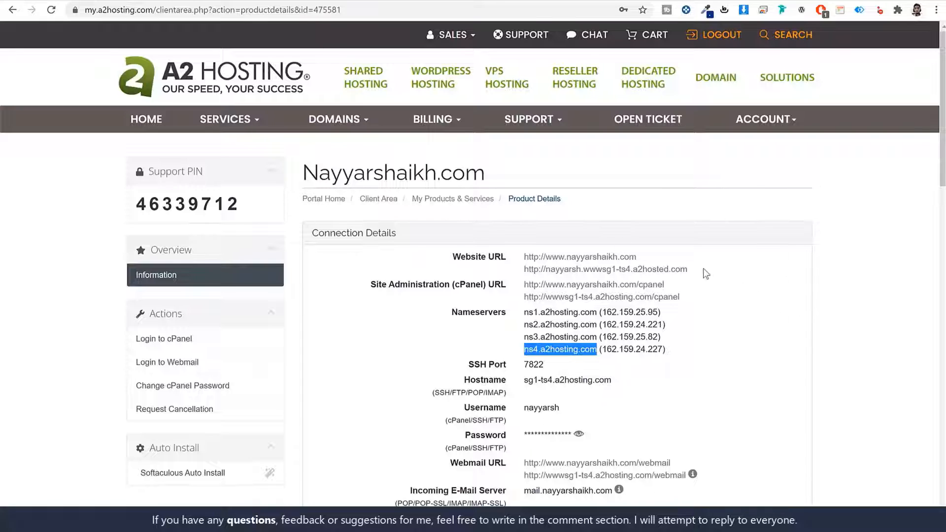
- Return to the Client Area overview listing the Turbo Boost Web Hosting service
click(382, 203)
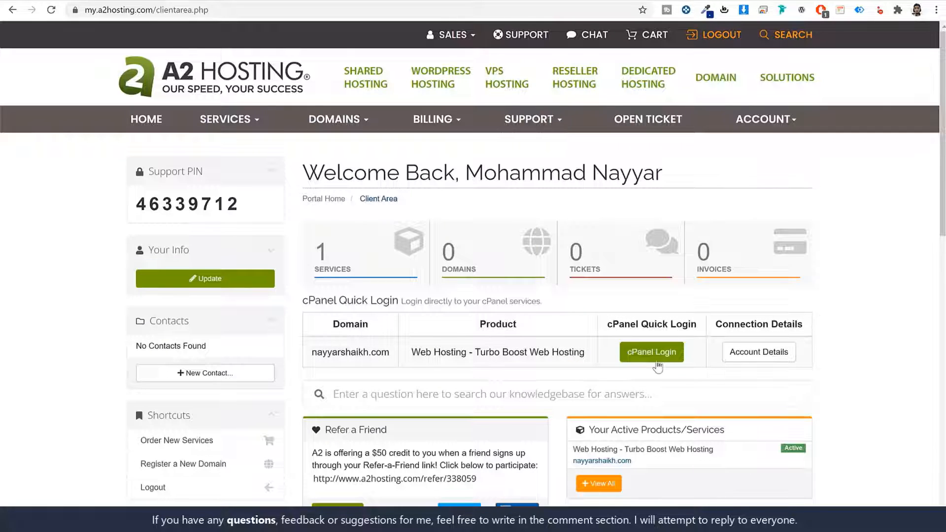
- Log into cPanel and review the DV-certified primary domain in the sidebar
click(643, 355)
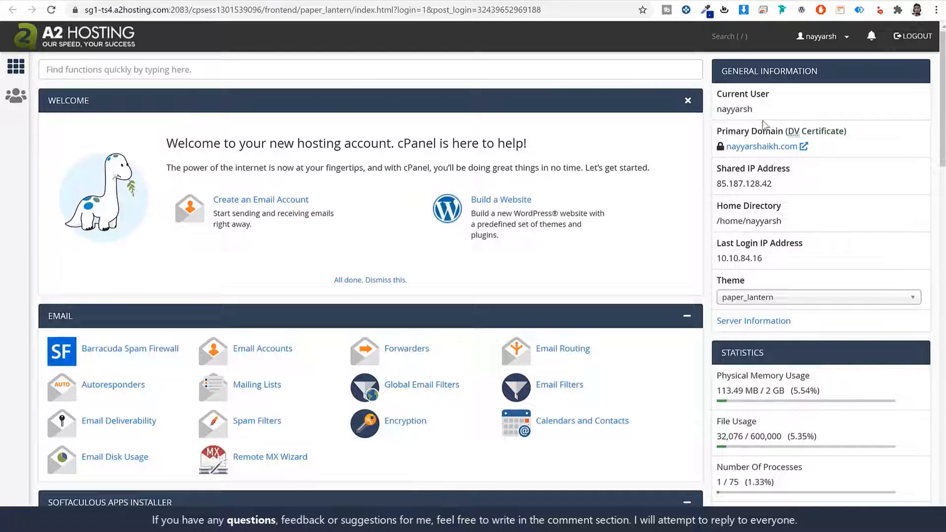
drag(718, 132, 783, 132)
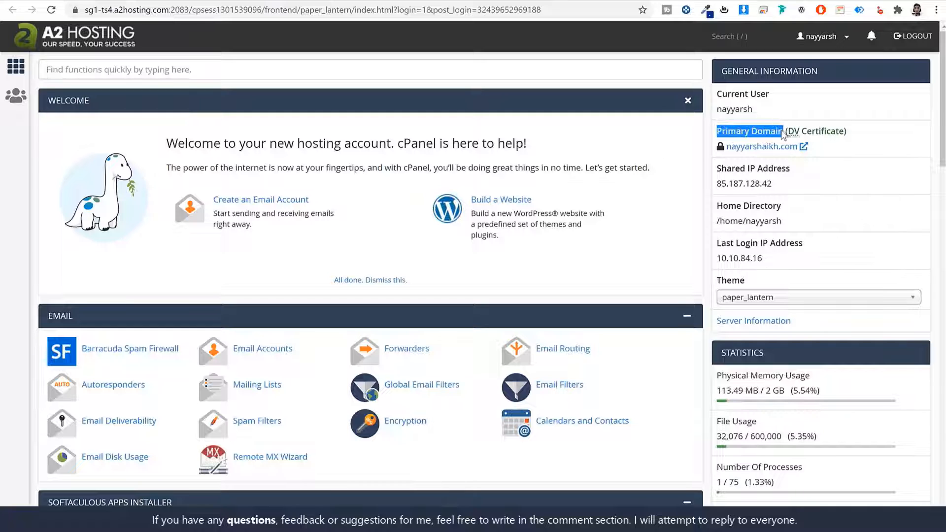
click(856, 135)
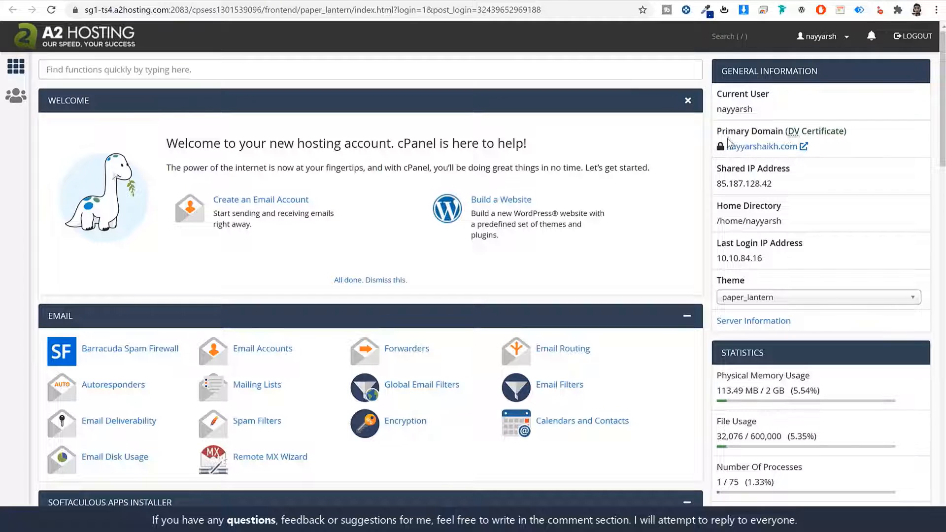
drag(729, 131, 843, 133)
click(835, 176)
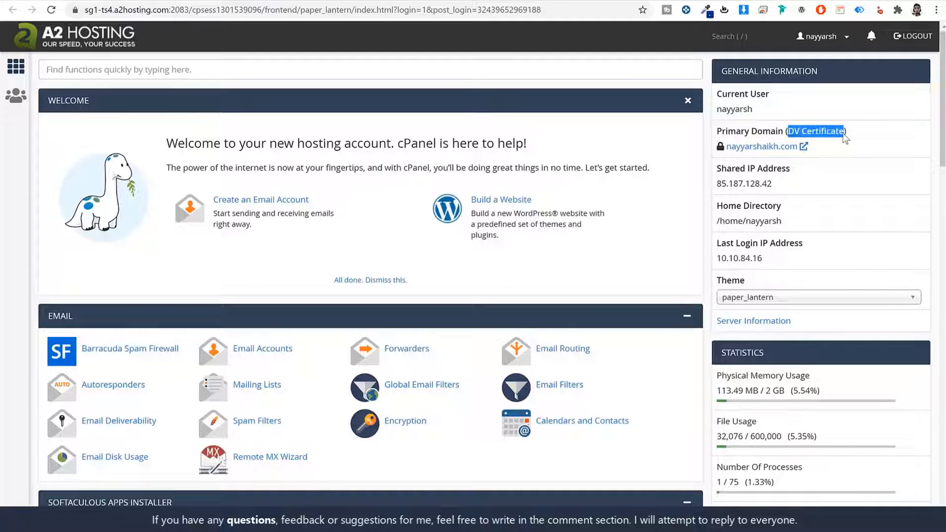
click(849, 141)
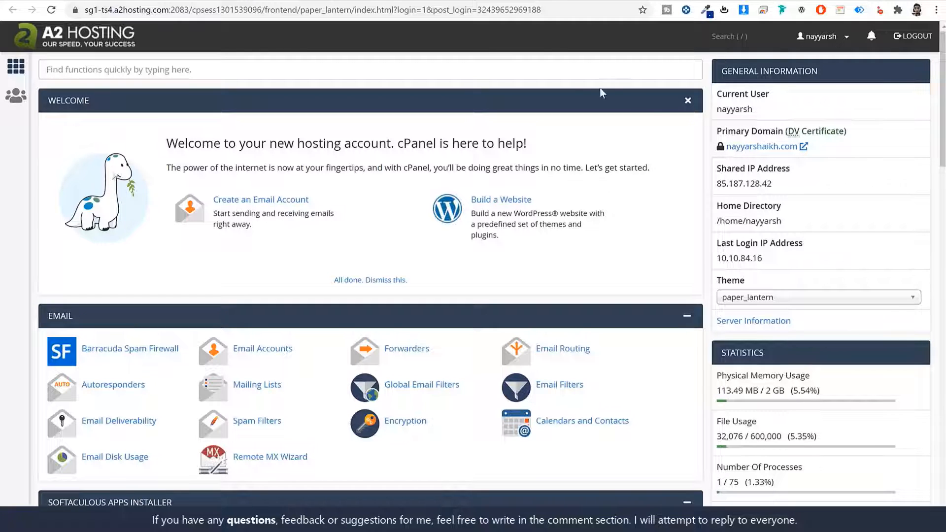
click(545, 69)
text(ssl)
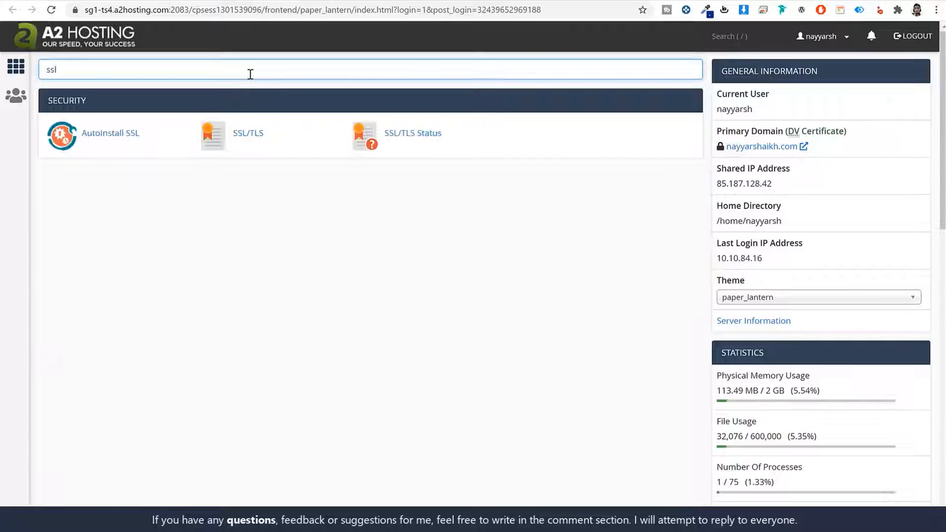
click(416, 140)
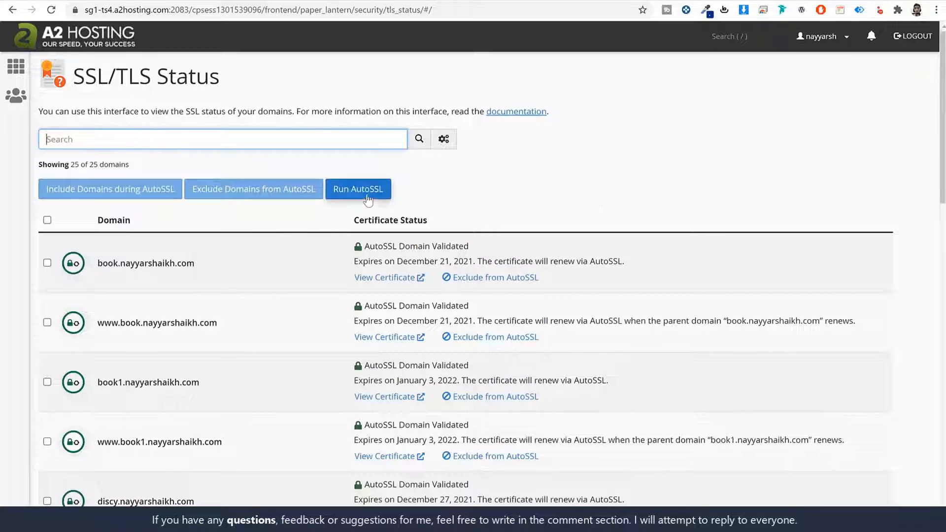
click(98, 45)
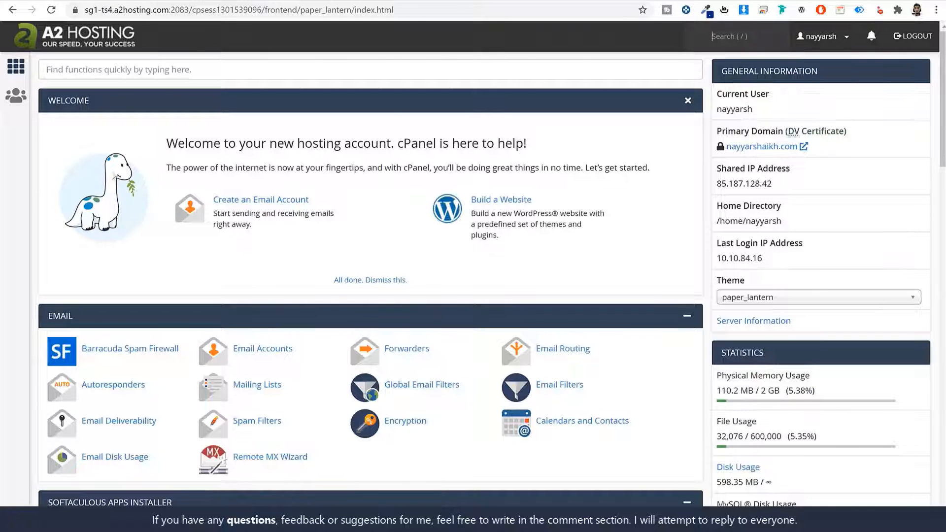
click(242, 1)
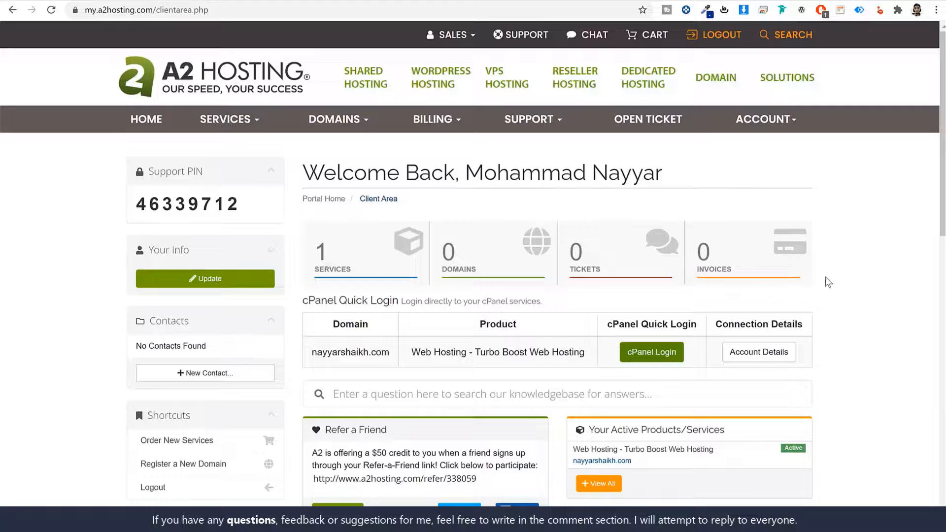
scroll(828, 283, down, 1)
scroll(829, 281, up, 1)
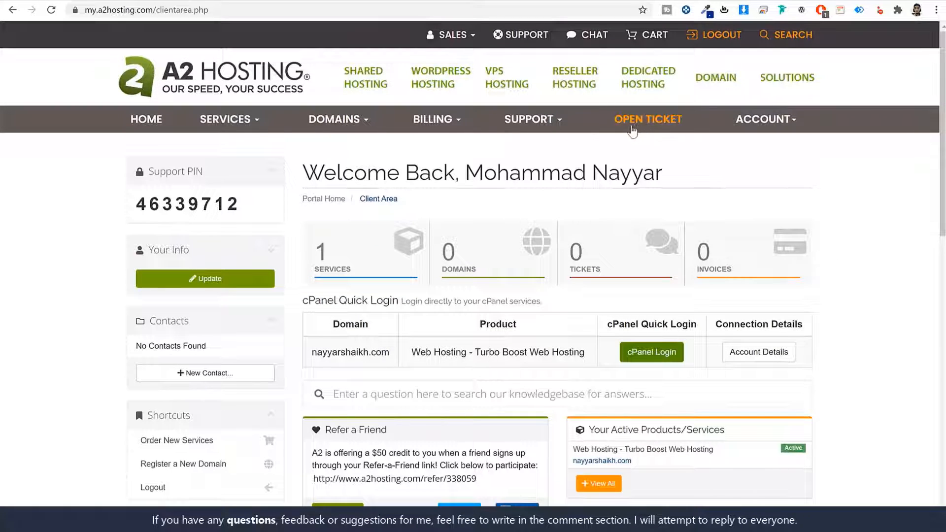
click(326, 1)
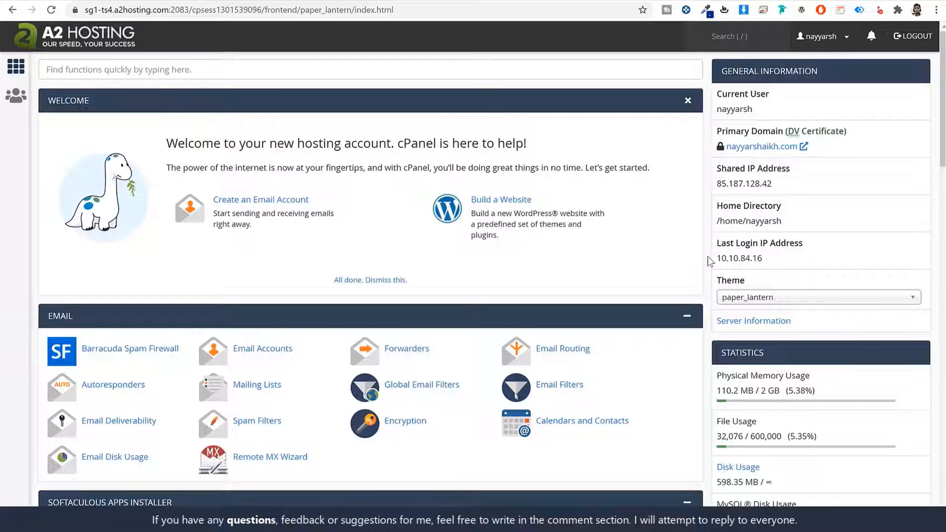
click(237, 1)
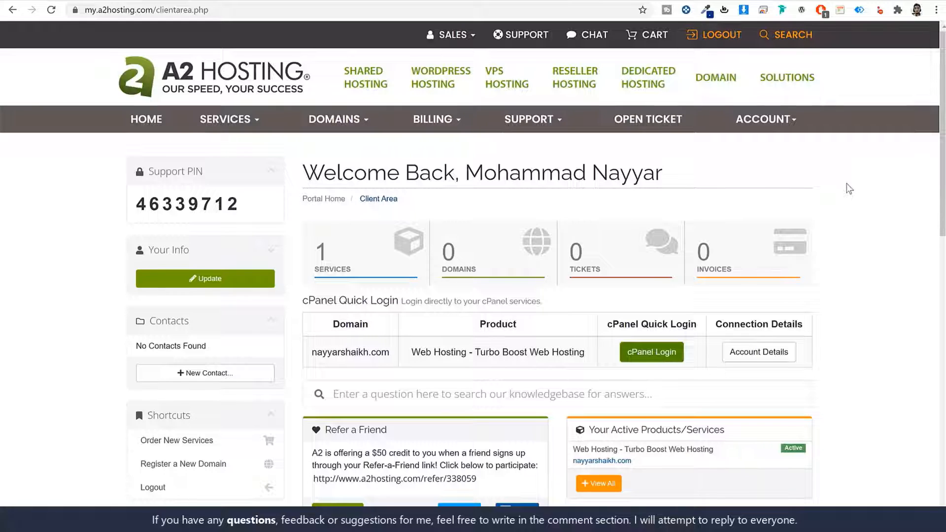
click(306, 0)
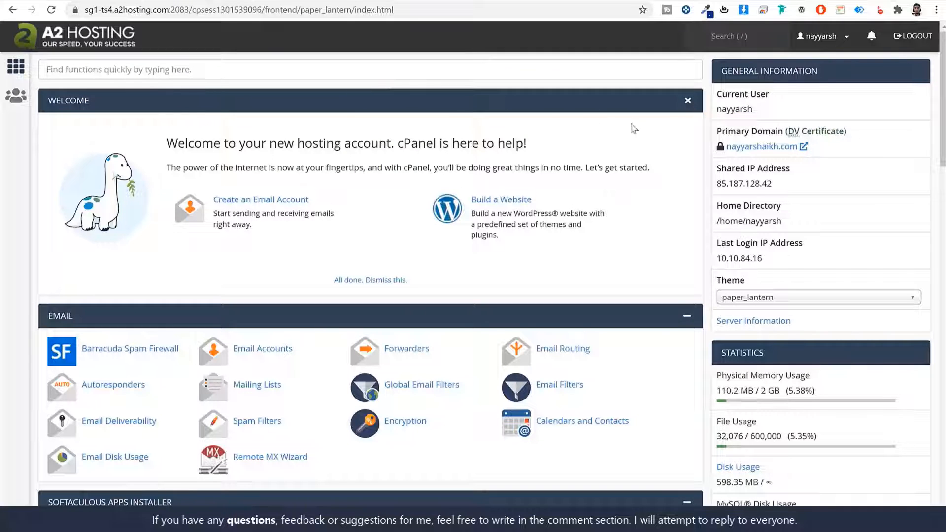
click(581, 67)
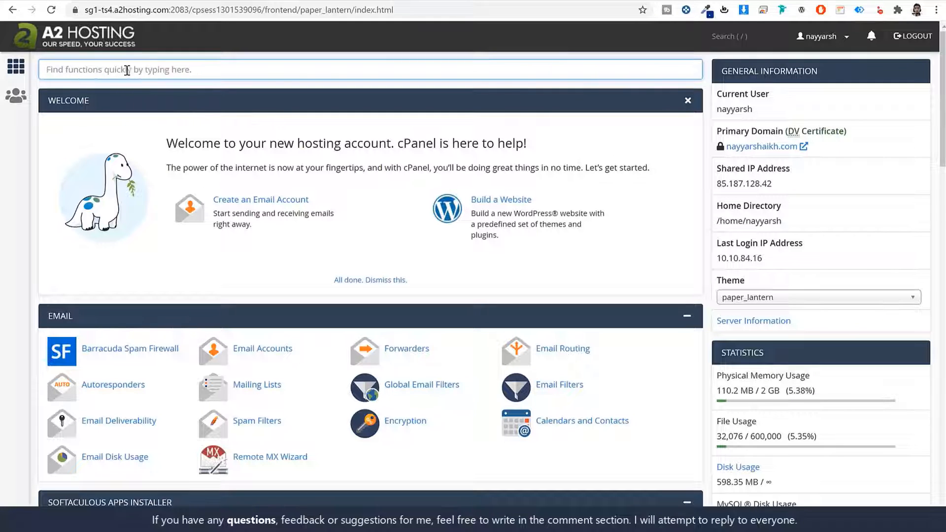
- Search cPanel for 'soft' and open the Softaculous Apps Installer
text(sso)
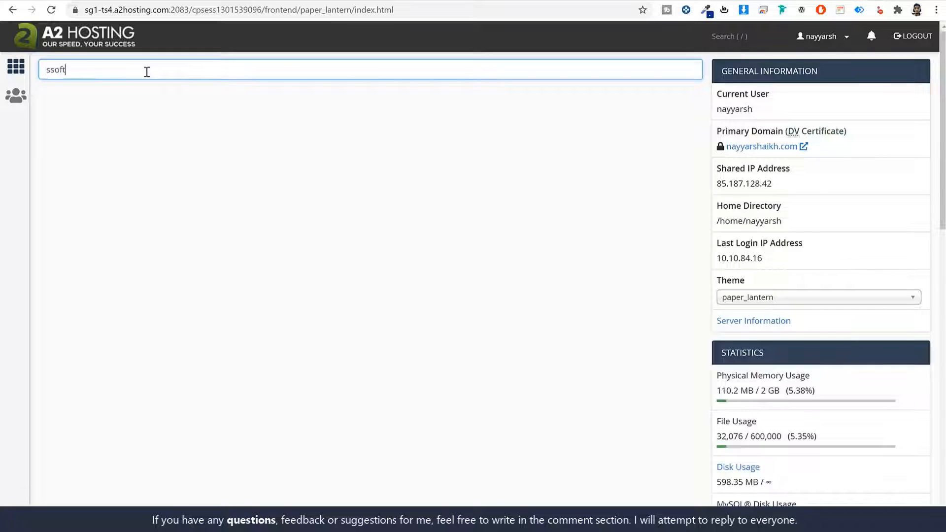
text(ft)
key(ctrl+a)
text(soft)
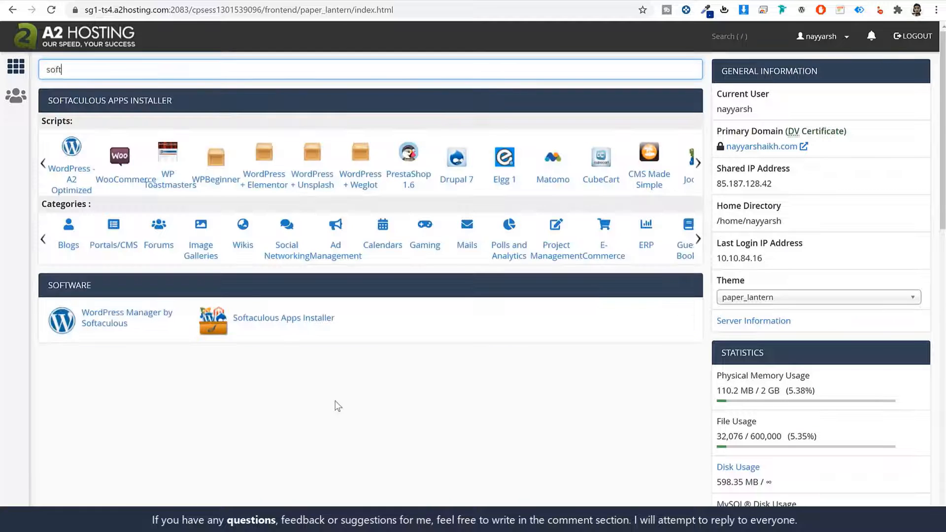
click(284, 325)
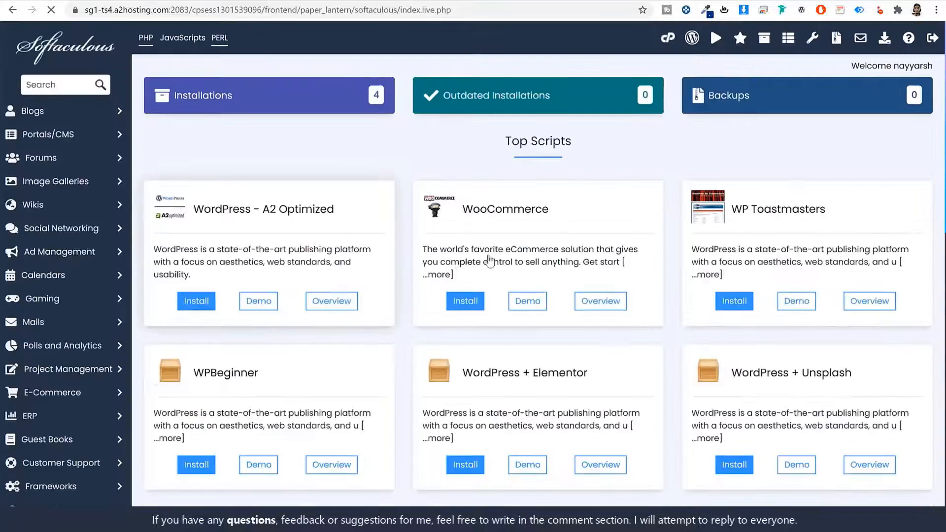
scroll(590, 324, down, 2)
scroll(590, 324, down, 8)
scroll(582, 371, up, 9)
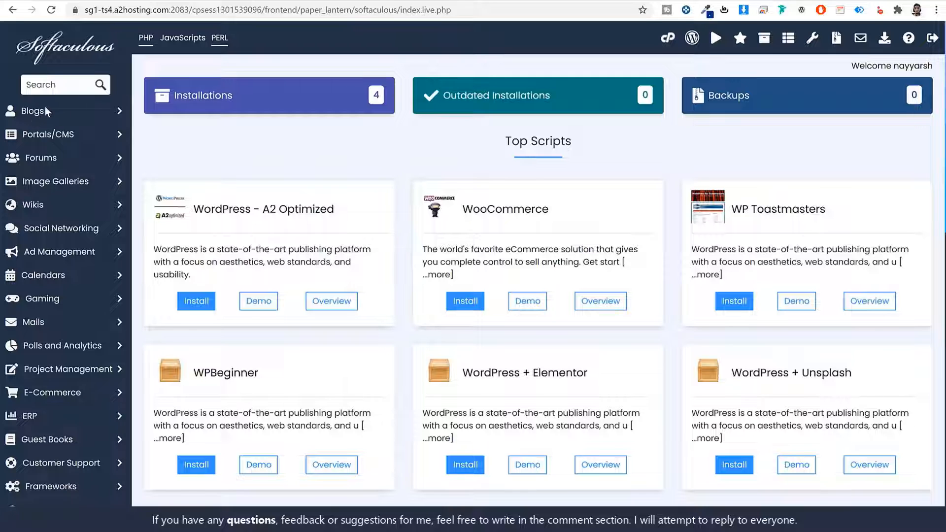
- Search Softaculous scripts for 'word' and open the WordPress page
click(48, 86)
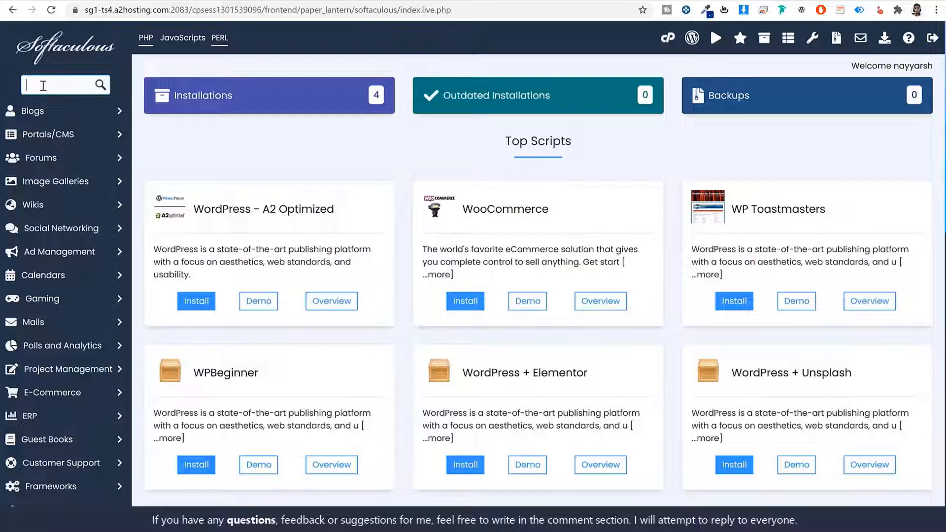
text(word)
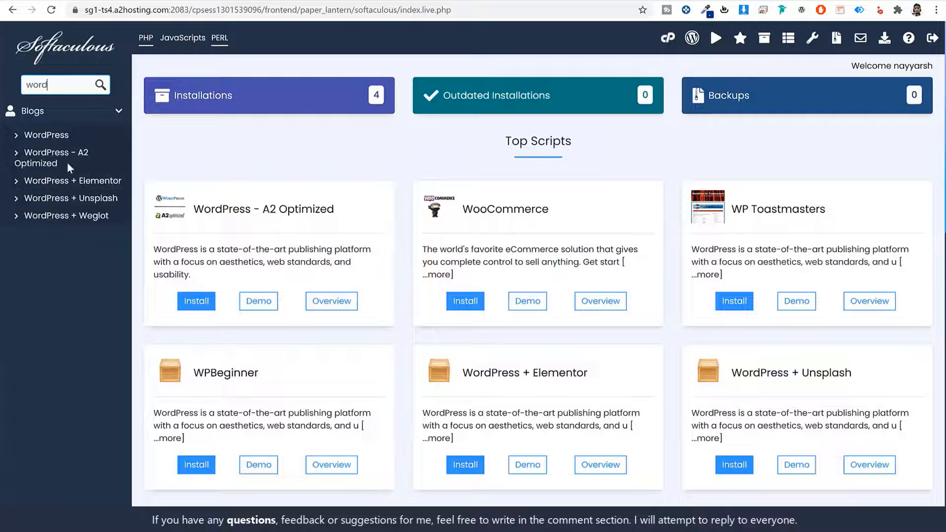
click(42, 138)
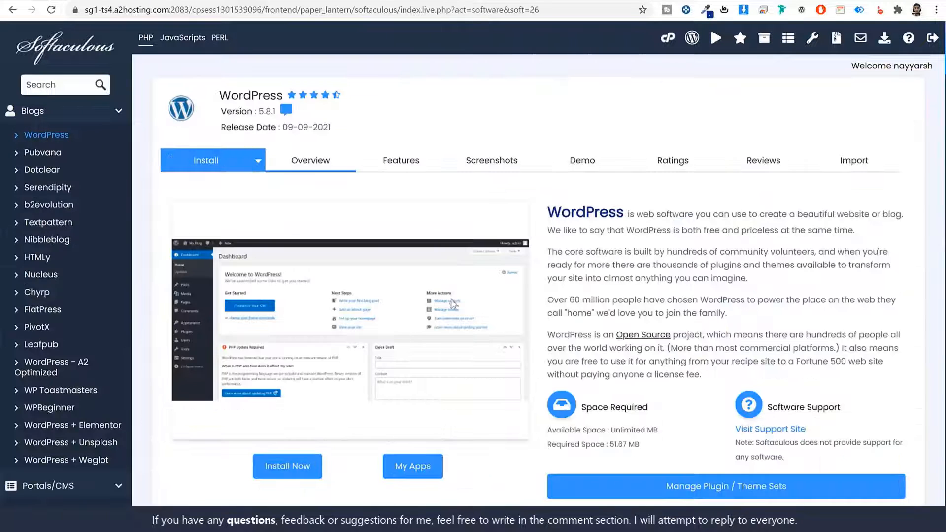
click(291, 466)
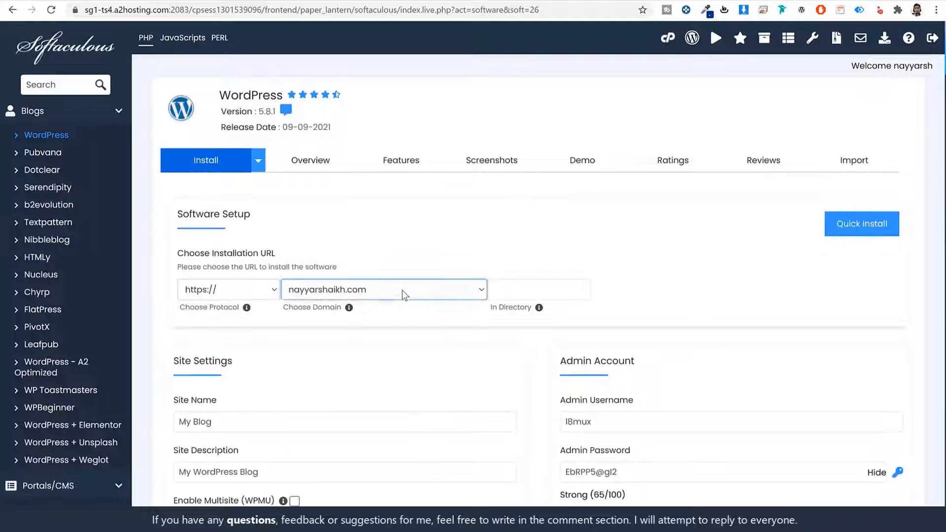
click(402, 290)
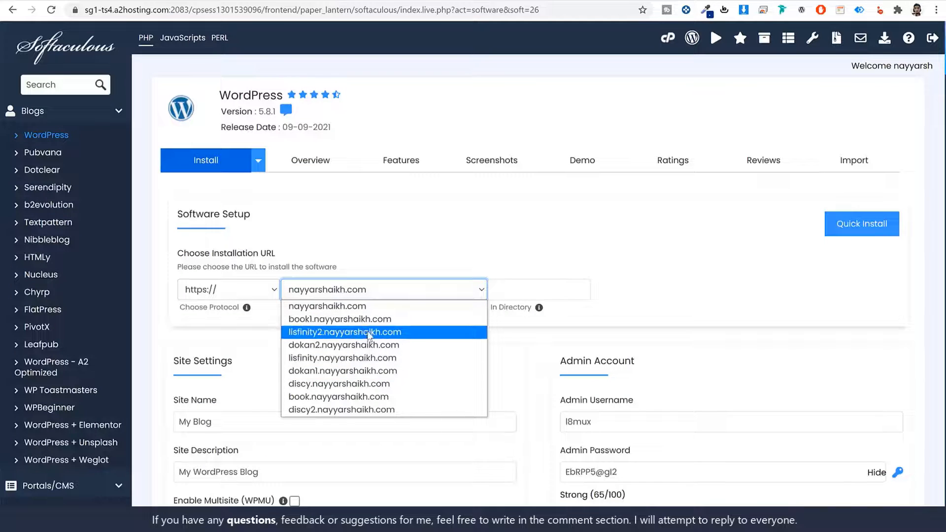
click(362, 410)
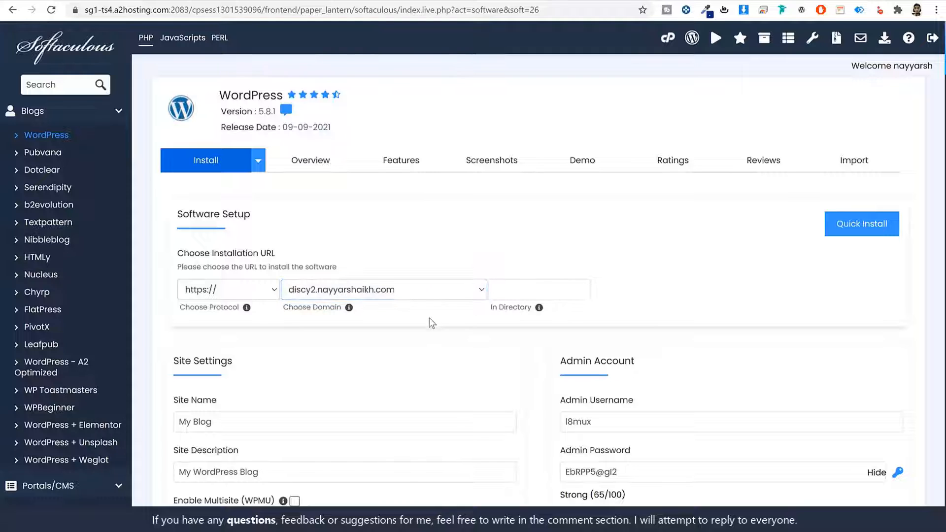
drag(181, 308, 236, 311)
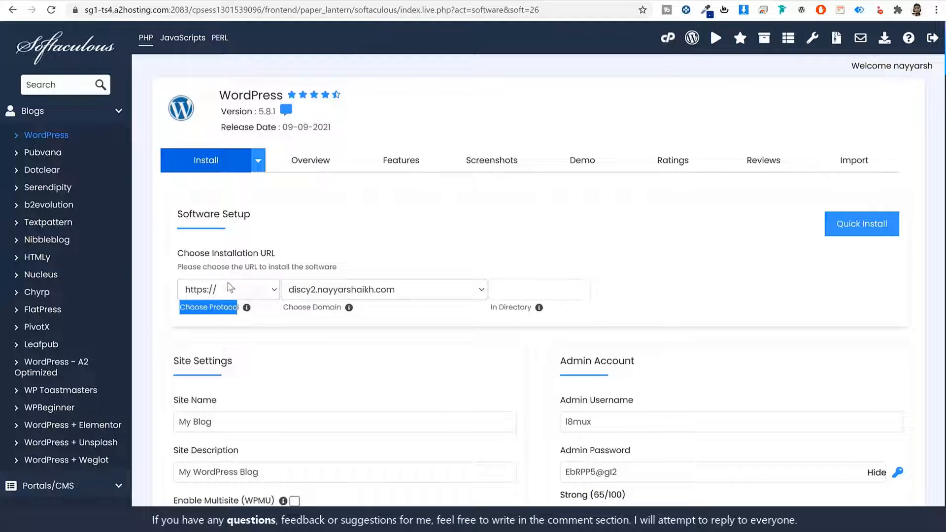
click(229, 290)
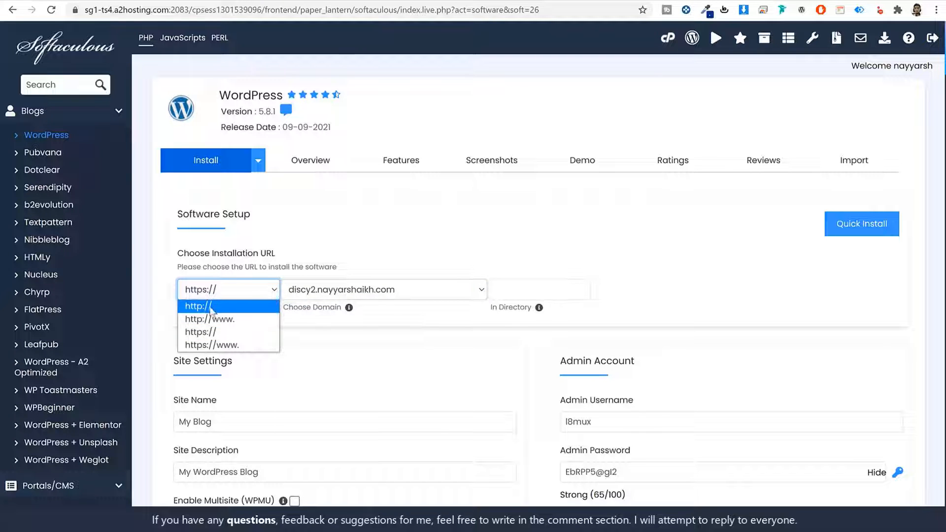
click(220, 332)
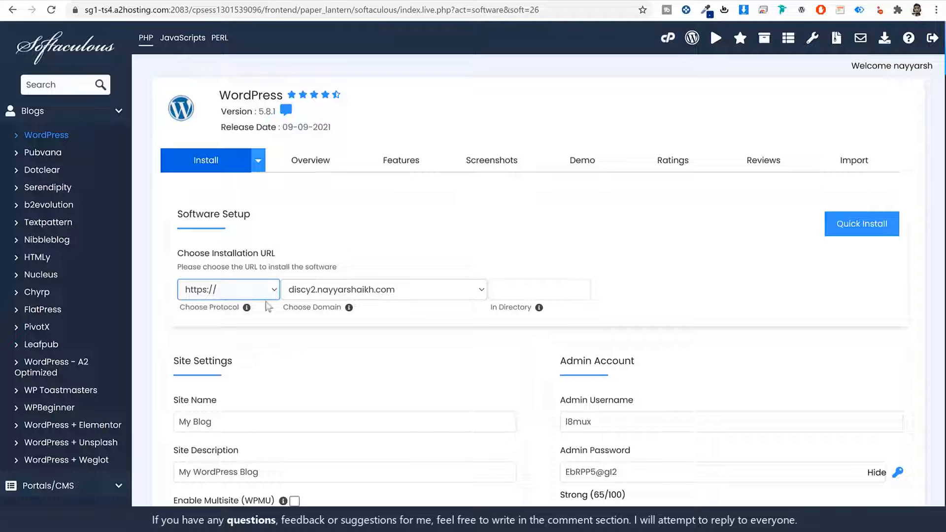
- Leave the In Directory field empty so WordPress installs at the domain root
click(525, 290)
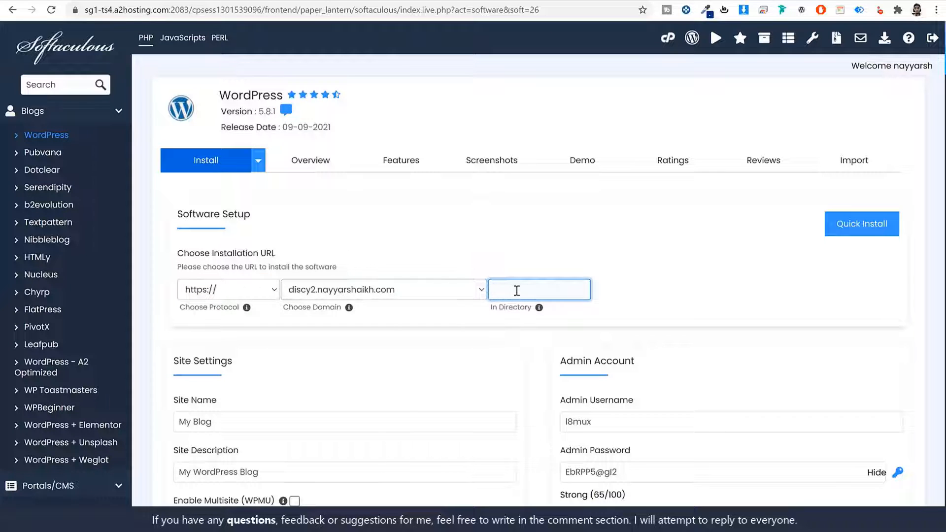
text(sss)
double_click(523, 291)
key(BackSpace)
click(506, 318)
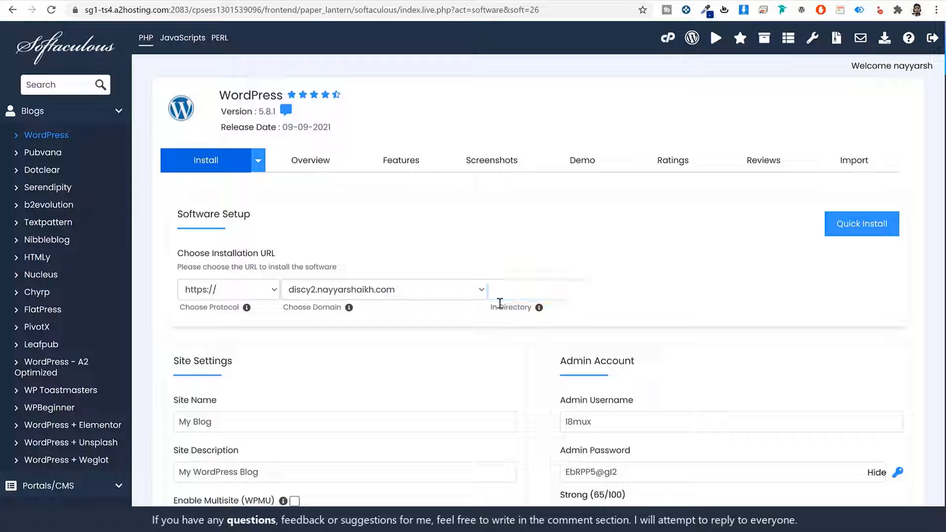
scroll(722, 393, down, 6)
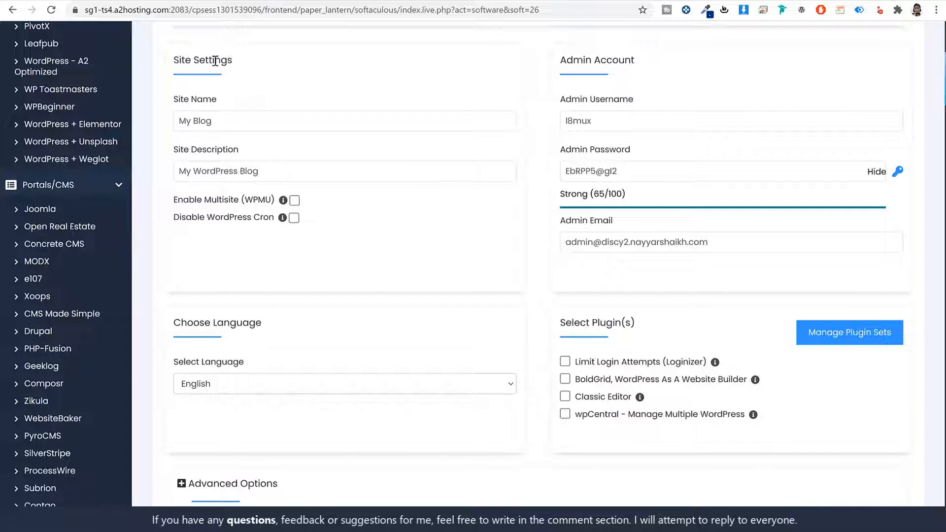
- Set the site name to 'Discy' and the description to 'Q&A Website'
triple_click(215, 60)
click(627, 63)
drag(566, 61, 645, 65)
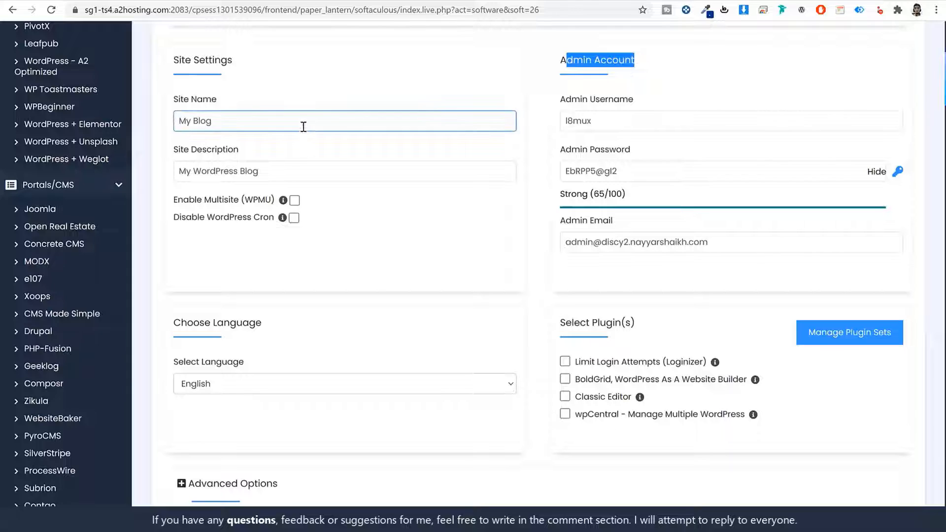
drag(221, 99, 172, 103)
triple_click(223, 121)
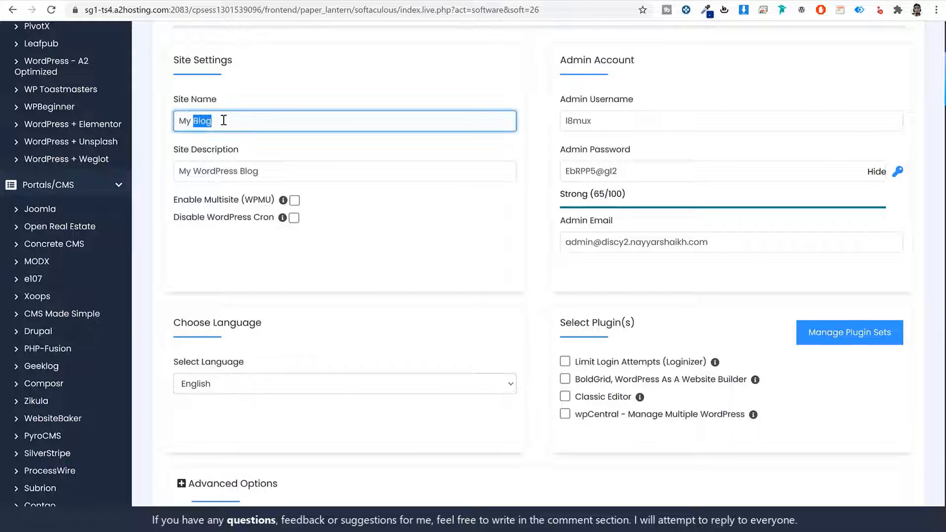
text(Discy)
key(Tab)
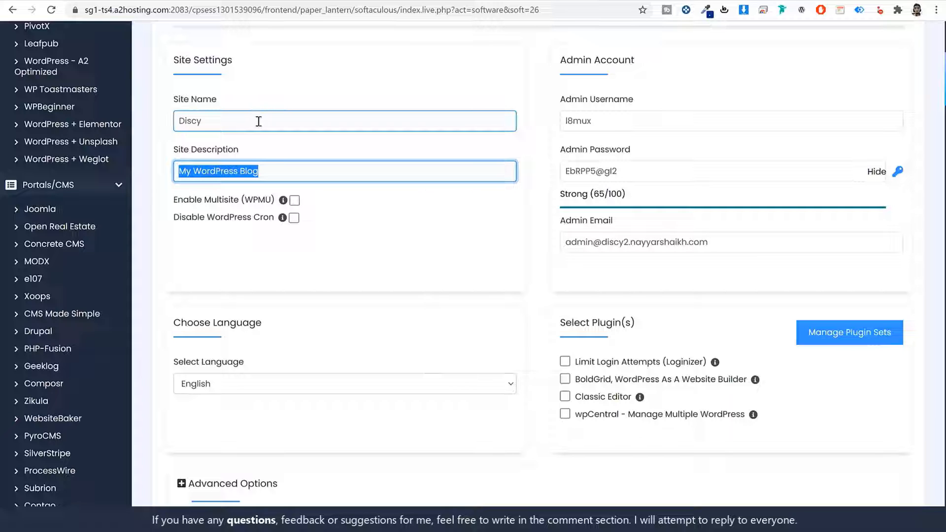
text(Q)
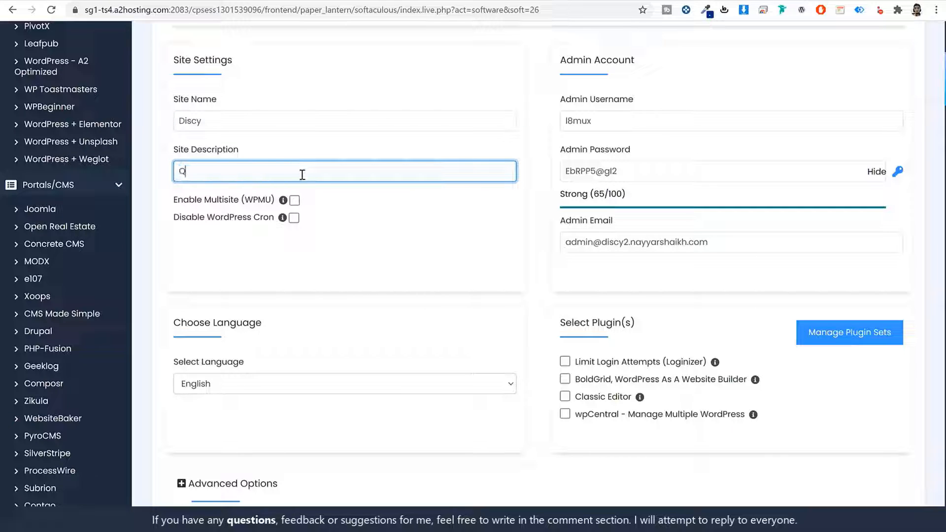
text(&A Qwebsite)
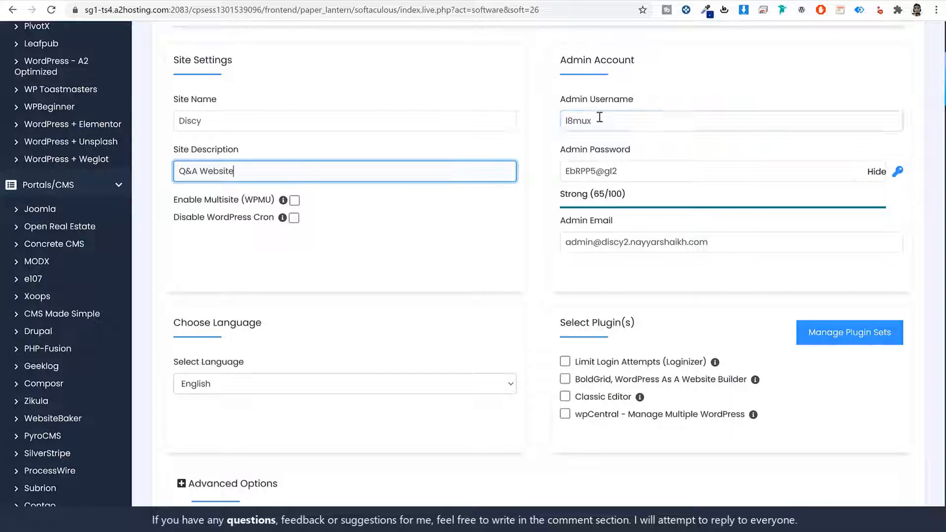
- Enter a new admin username and paste a stronger admin password
double_click(627, 120)
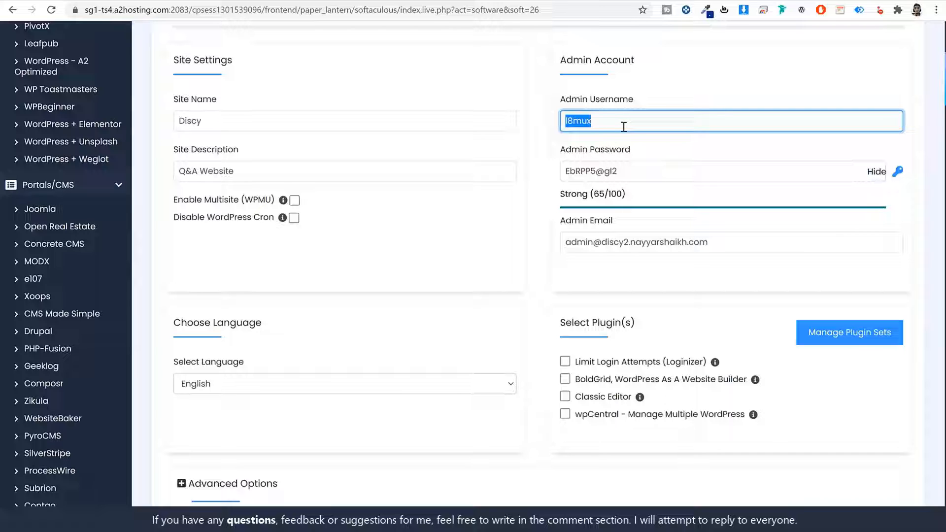
text(Nayyar Shaikh)
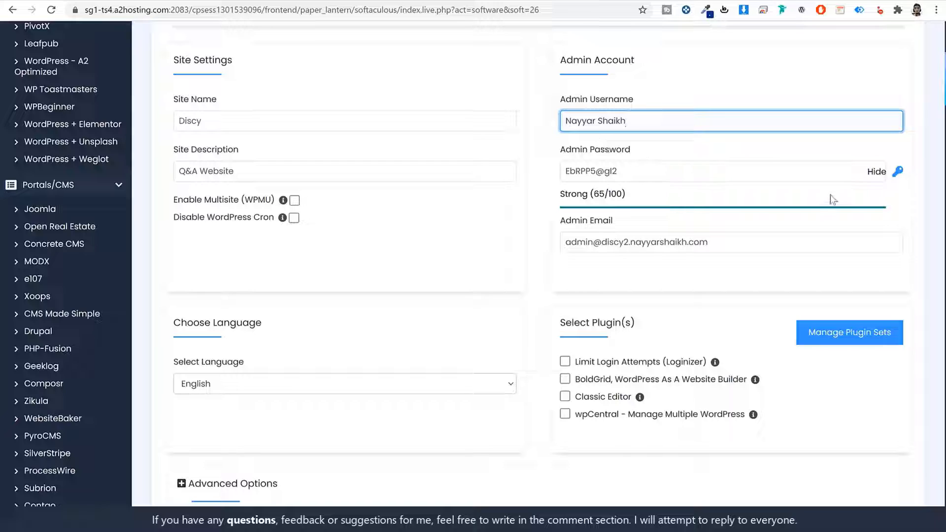
triple_click(651, 120)
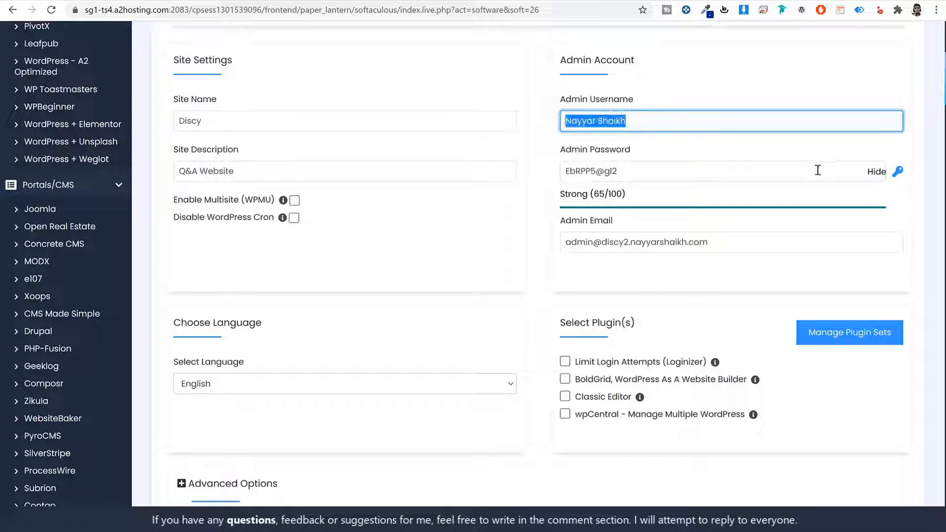
click(877, 172)
double_click(762, 173)
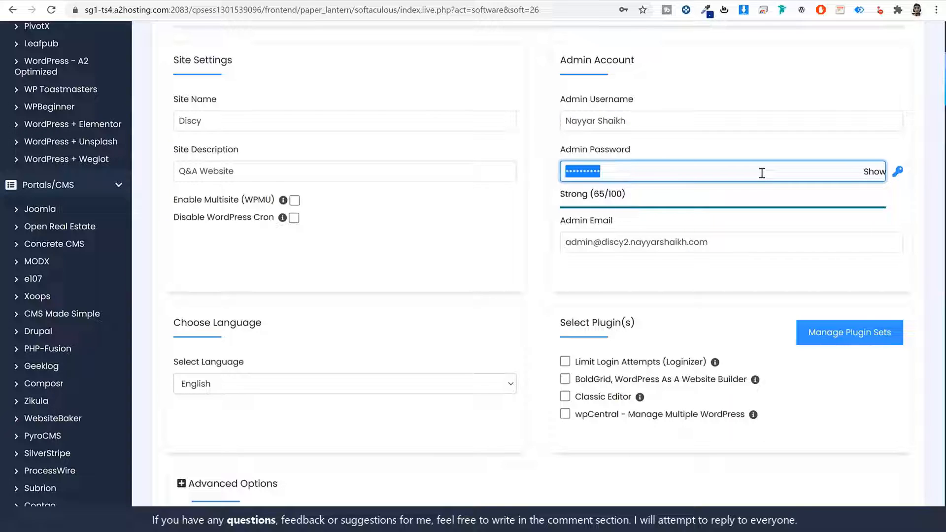
key(ctrl+v)
- Replace the admin e-mail with the owner's address and recheck the credentials
triple_click(760, 235)
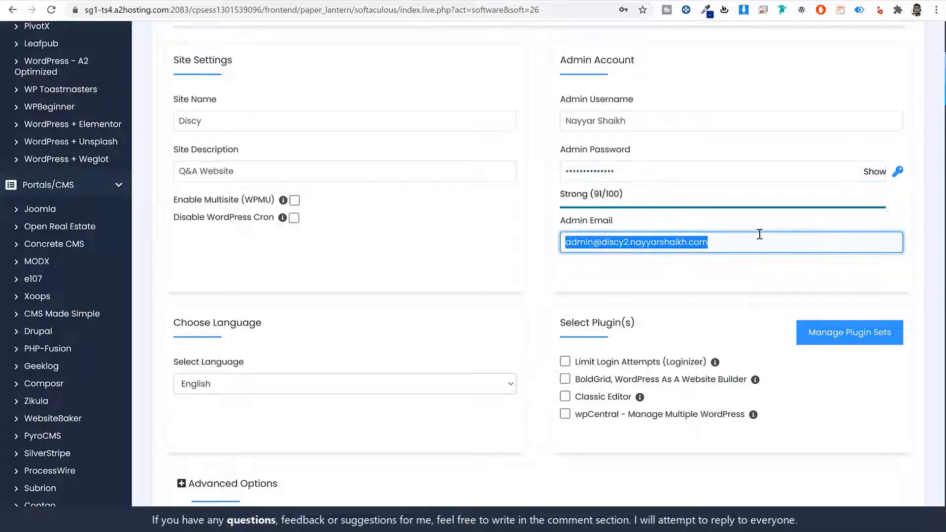
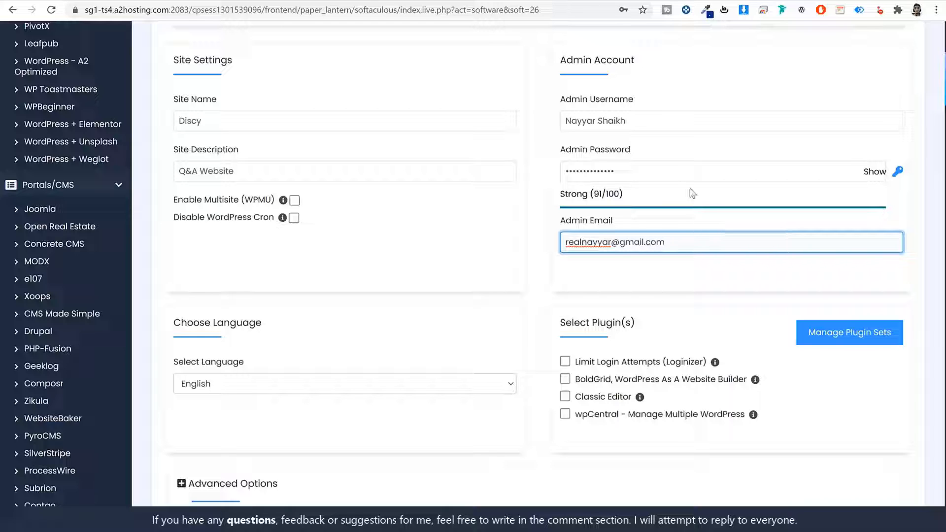
click(636, 118)
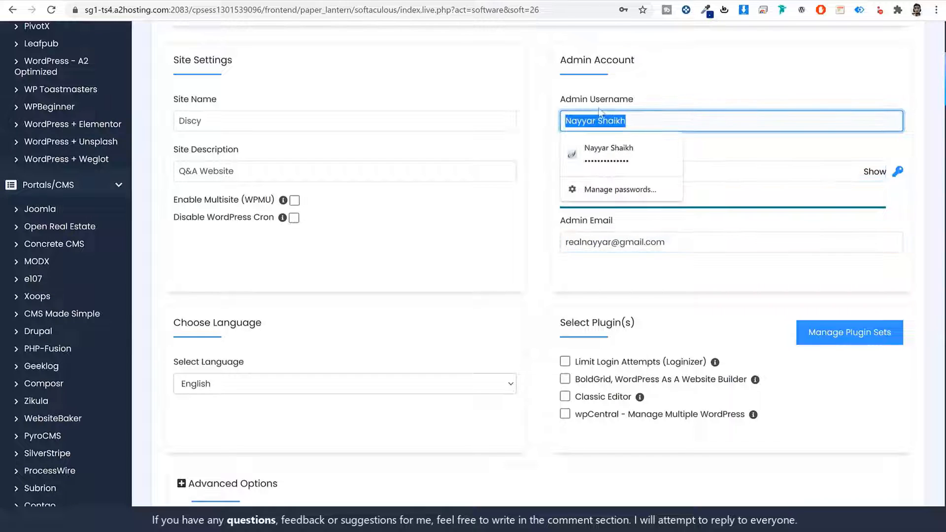
click(675, 178)
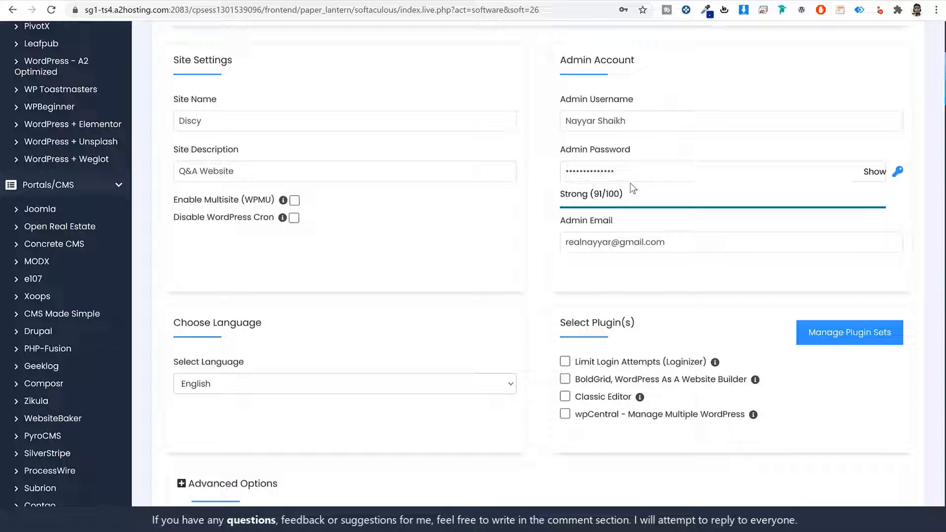
triple_click(637, 118)
click(621, 114)
scroll(650, 295, down, 10)
scroll(649, 296, up, 2)
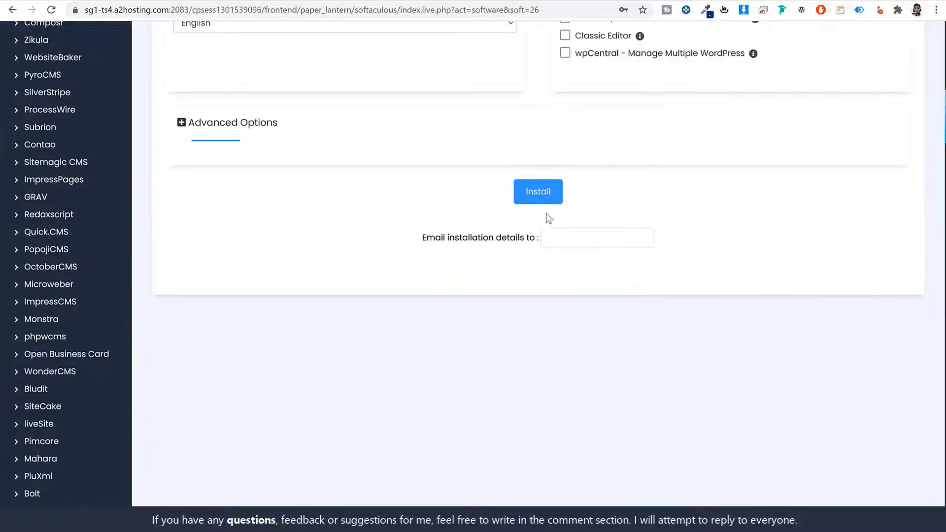
- Install WordPress, preview the new Discy site, then open its wp-admin Administrative URL
click(537, 197)
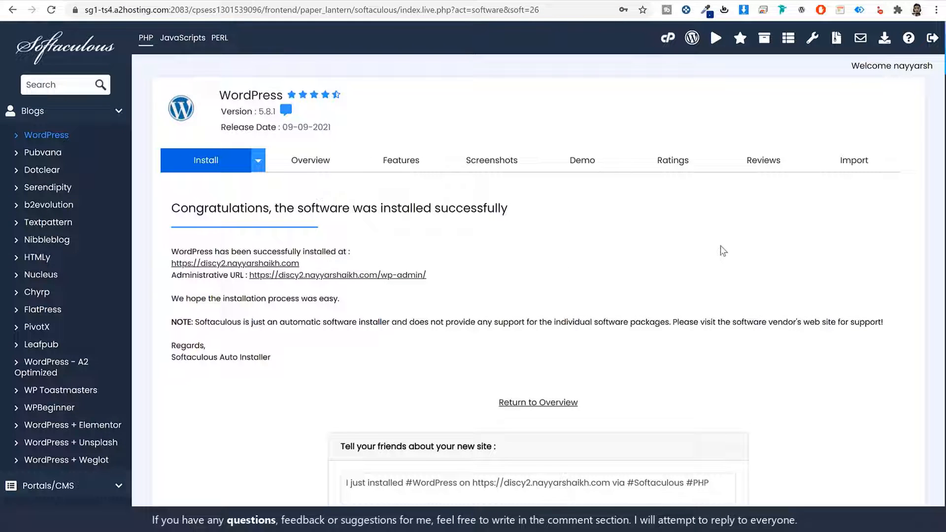
click(284, 275)
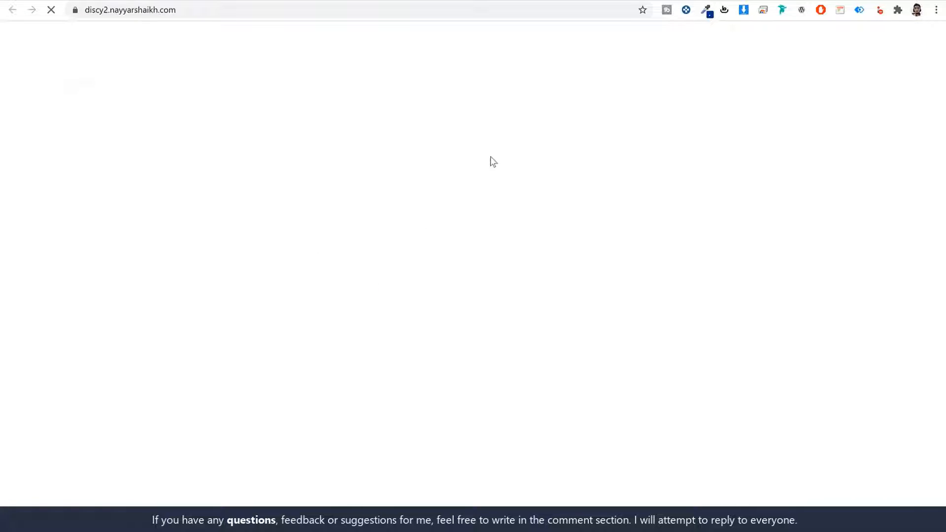
scroll(556, 281, down, 4)
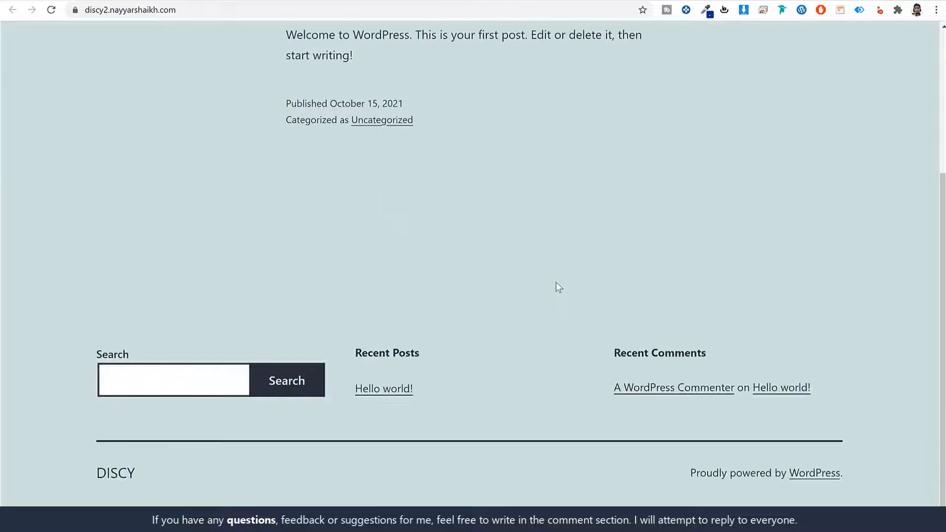
scroll(556, 282, up, 5)
key(ctrl+shift+Tab)
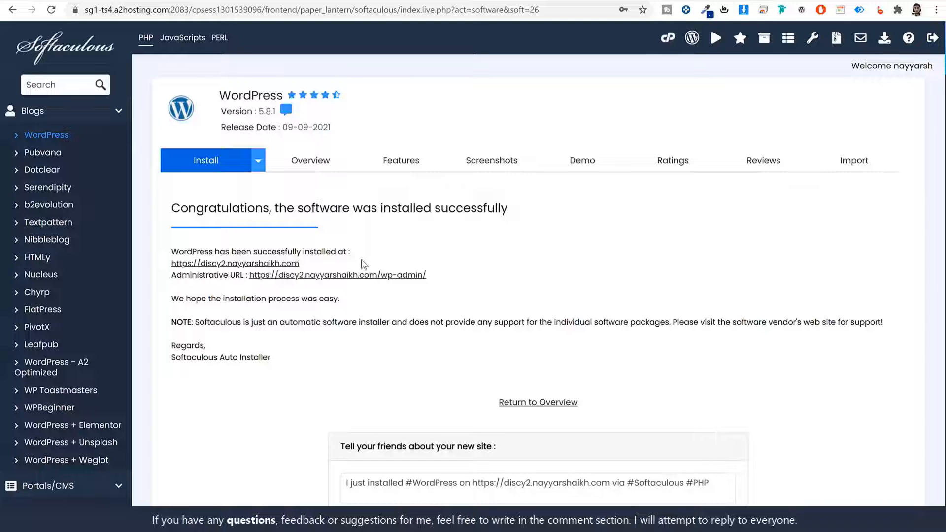
click(366, 276)
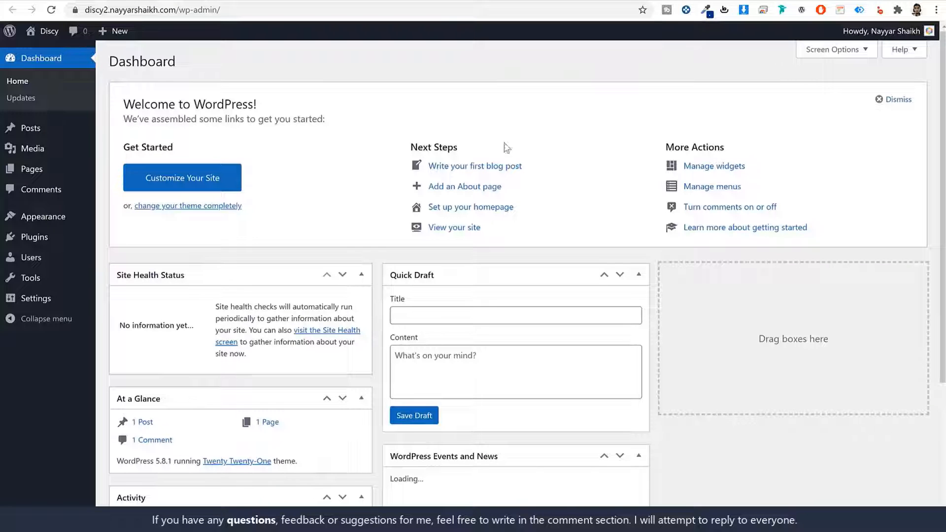
- Review the wp-admin address and scroll through the Dashboard's default widgets
scroll(650, 327, down, 4)
scroll(666, 309, up, 4)
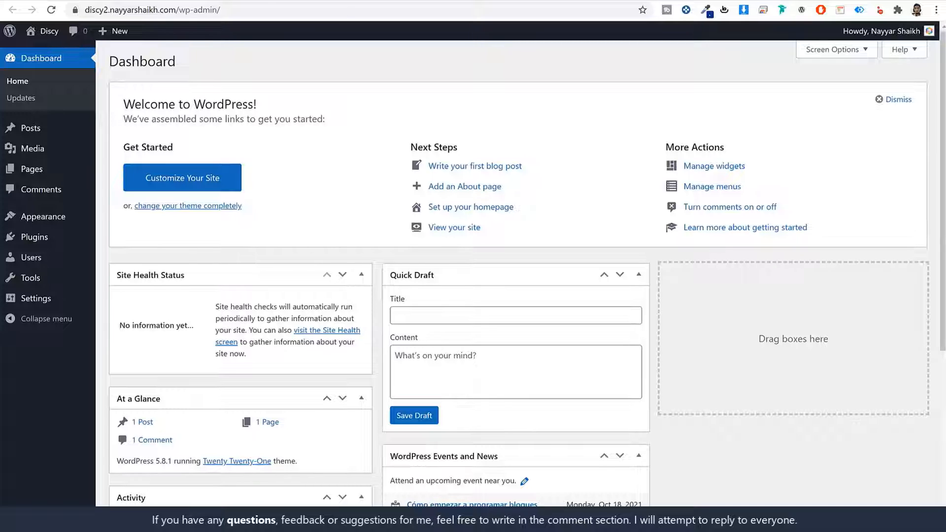
drag(178, 11, 65, 12)
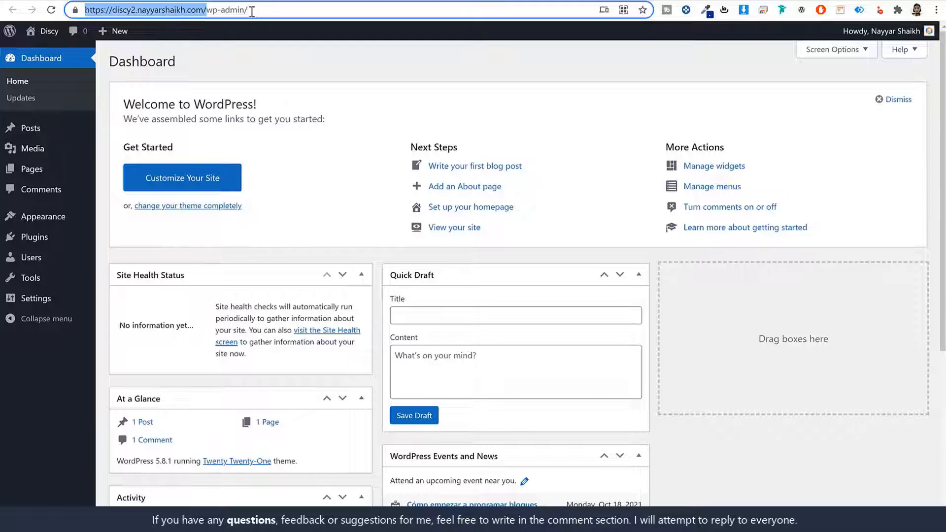
drag(252, 12, 204, 11)
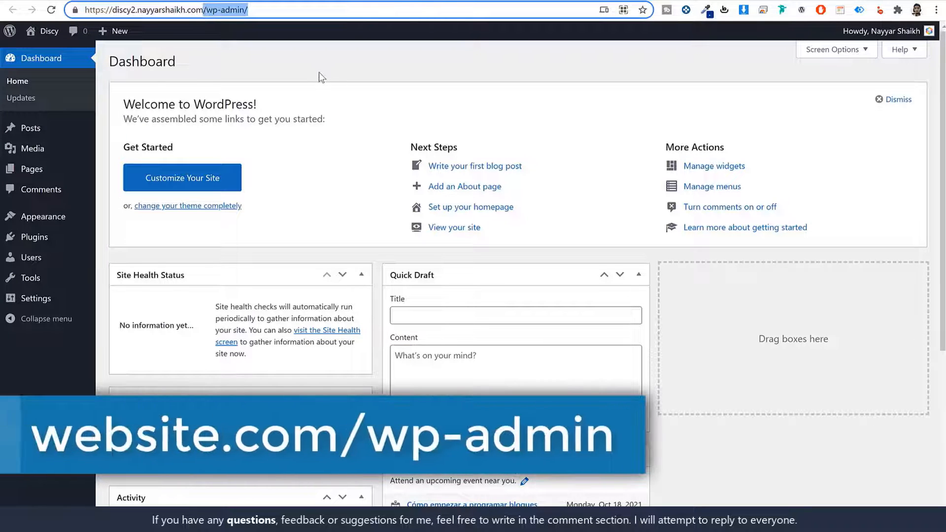
click(319, 73)
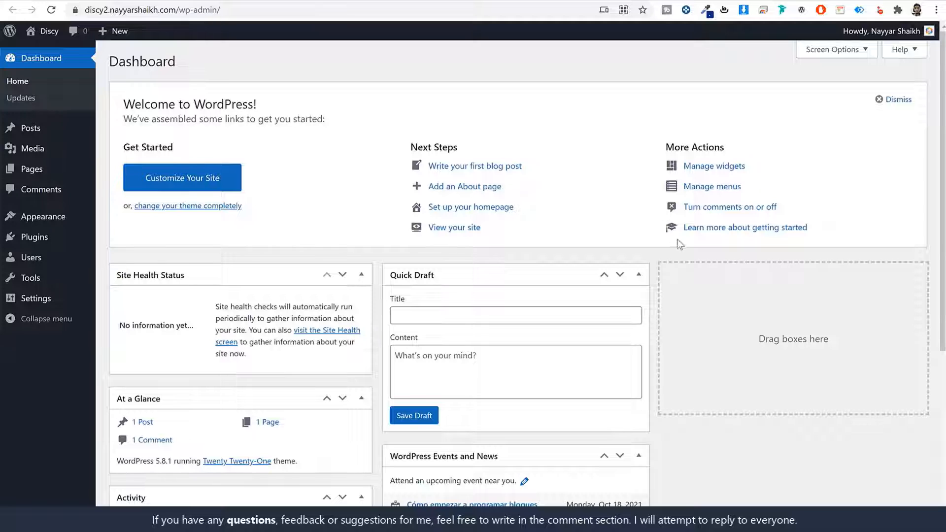
scroll(691, 267, down, 4)
scroll(691, 295, up, 4)
scroll(679, 304, down, 5)
scroll(443, 338, up, 5)
scroll(526, 293, down, 1)
scroll(525, 293, down, 5)
scroll(524, 294, up, 5)
- Hide Site Health, At a Glance, Activity, Quick Draft, Events and News, and Welcome boxes
click(833, 49)
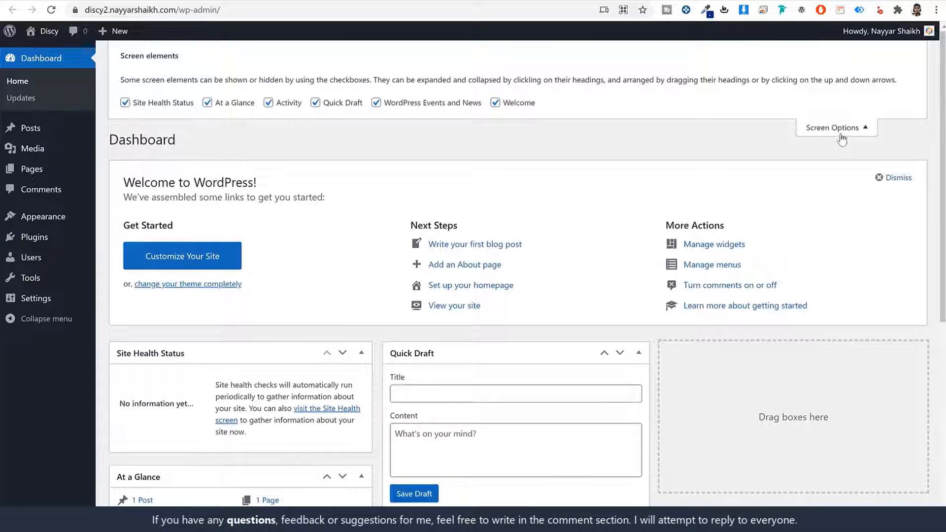
click(195, 105)
click(218, 103)
click(278, 103)
click(326, 103)
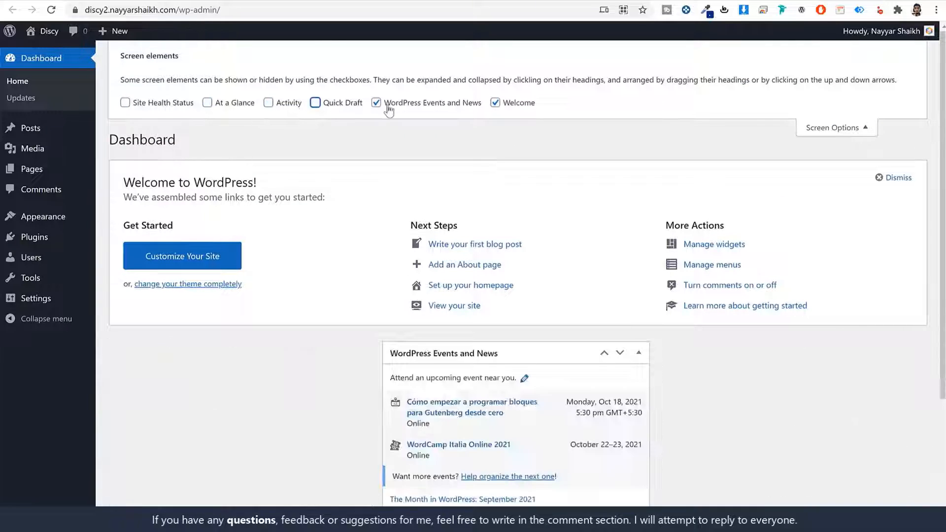
click(387, 103)
click(535, 106)
click(839, 127)
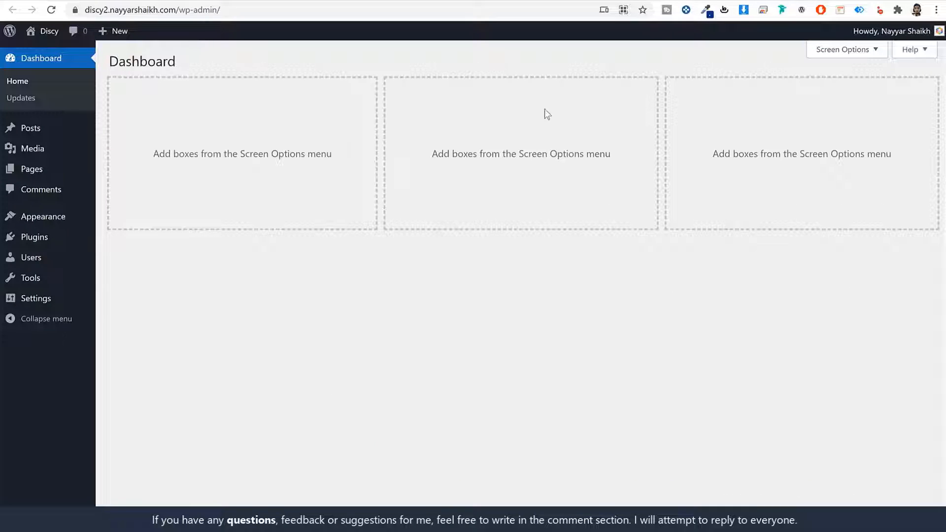
- Look over the single 'Hello world!' post in All Posts
click(35, 130)
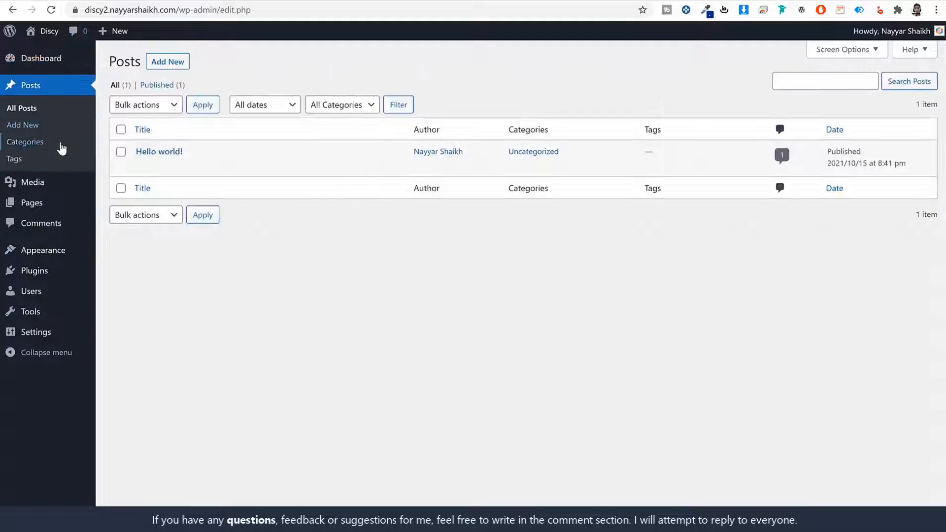
mouse_move(200, 162)
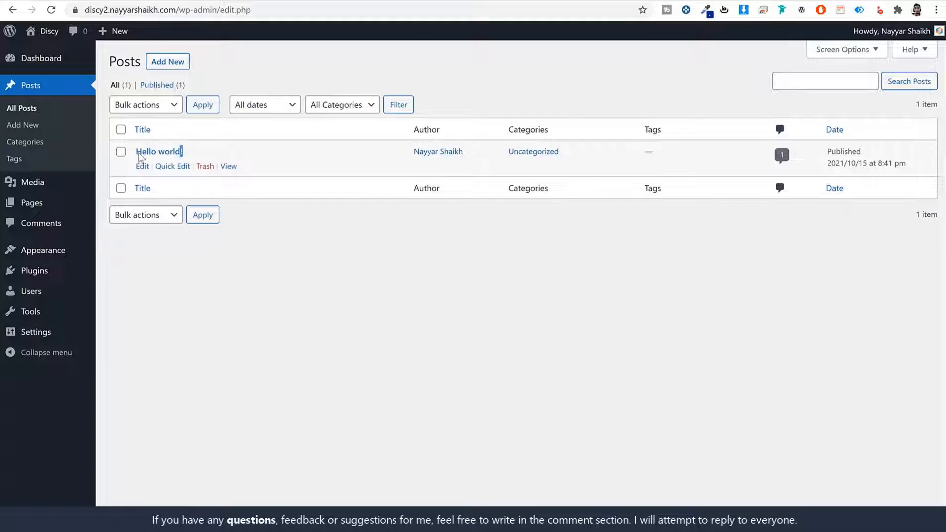
drag(140, 157, 137, 153)
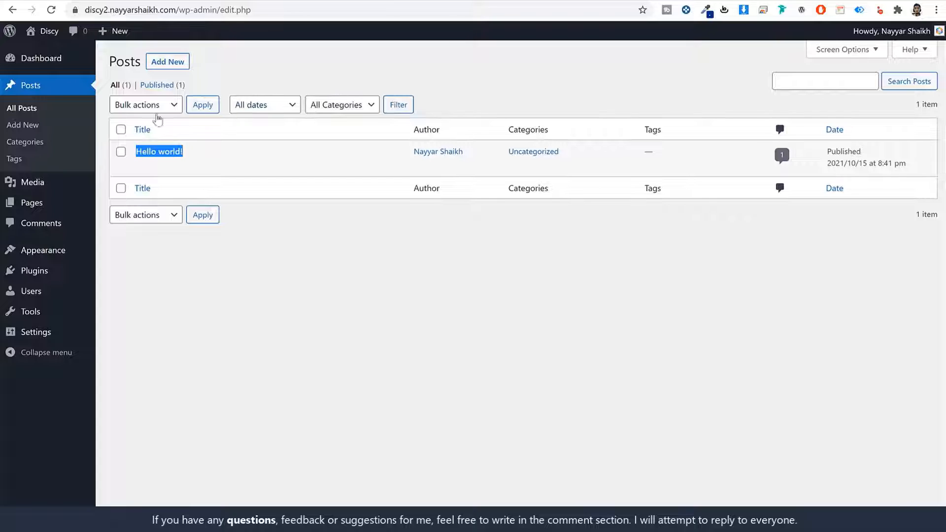
click(560, 87)
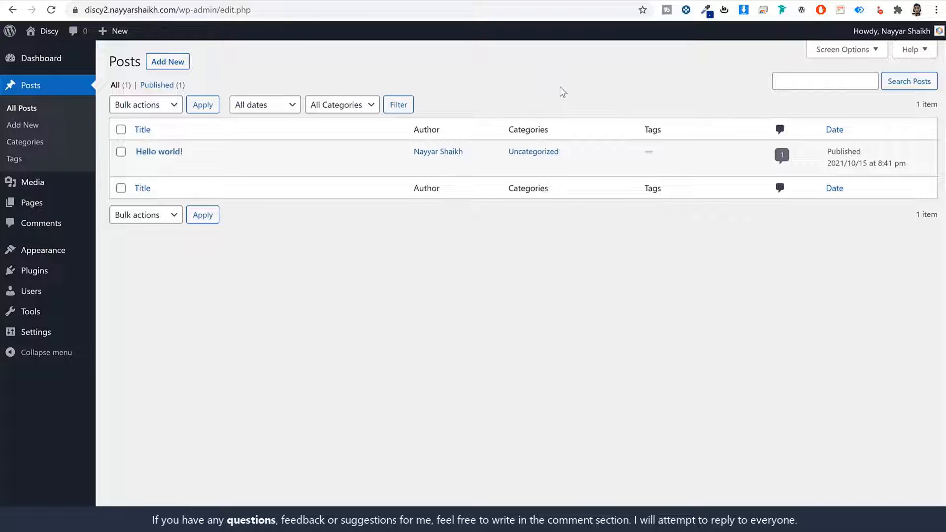
- Browse the empty Media Library
click(42, 185)
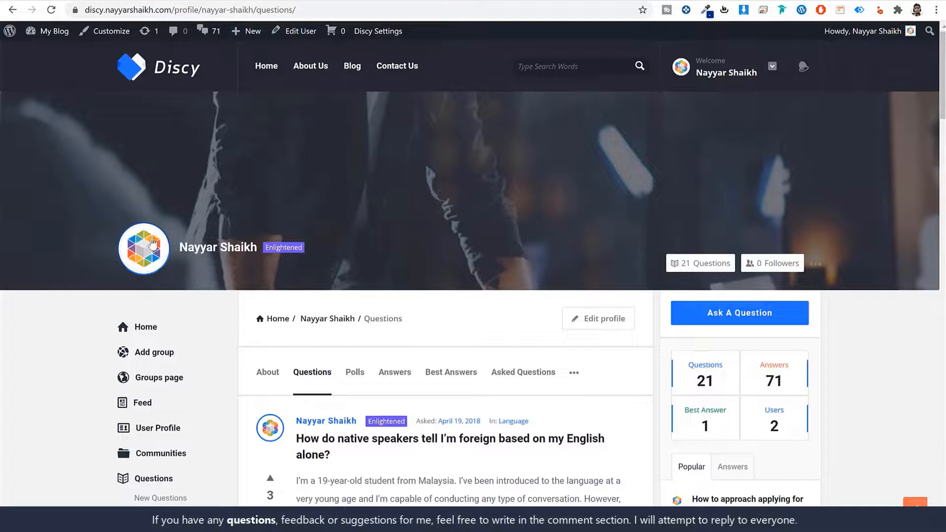
scroll(414, 321, down, 8)
scroll(680, 391, down, 10)
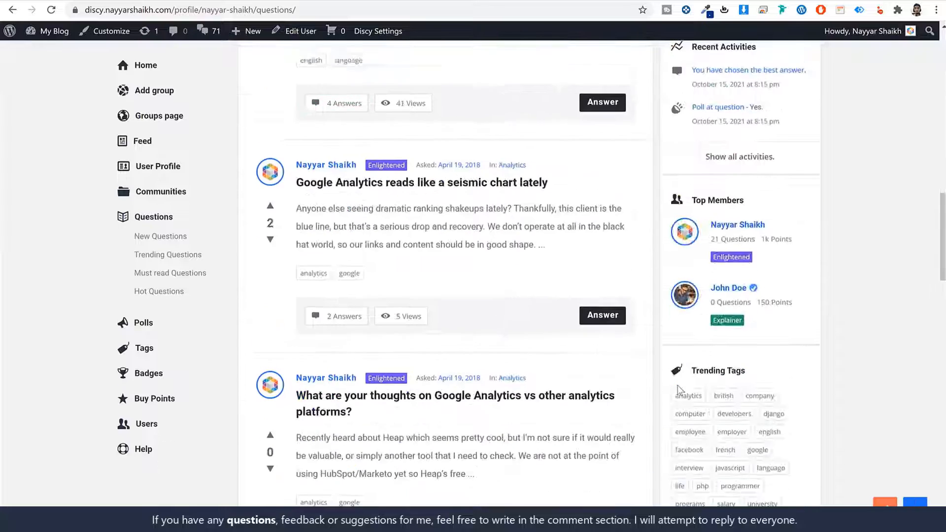
scroll(828, 364, up, 5)
scroll(831, 373, up, 9)
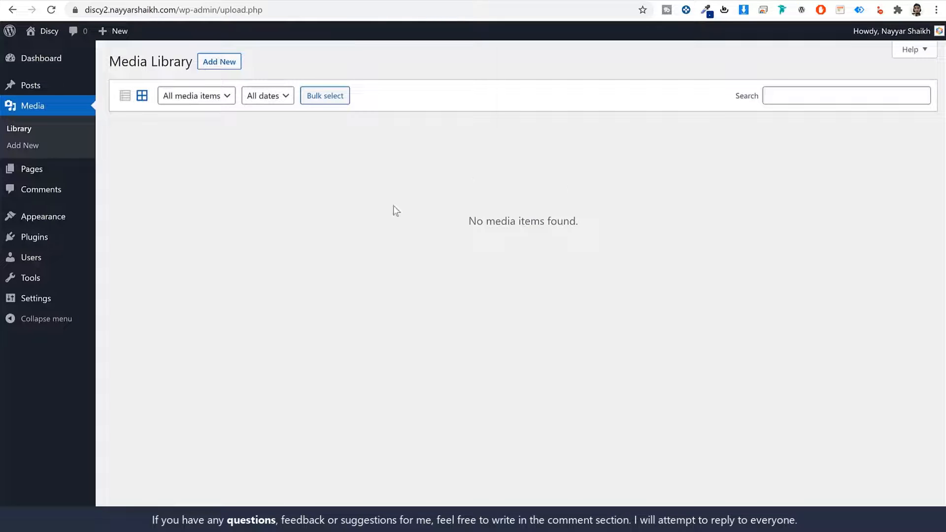
- Check the Pages and Comments lists, then view the three installed themes
click(42, 172)
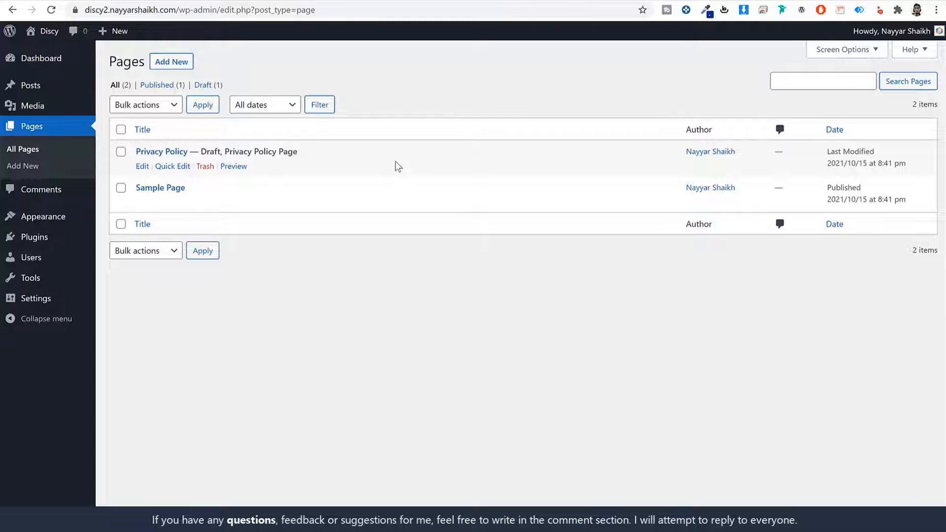
click(57, 193)
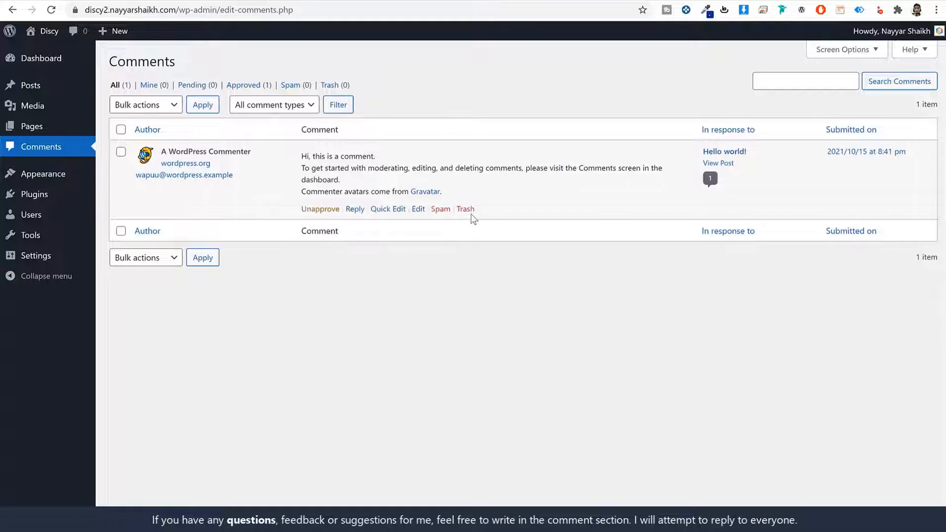
click(58, 180)
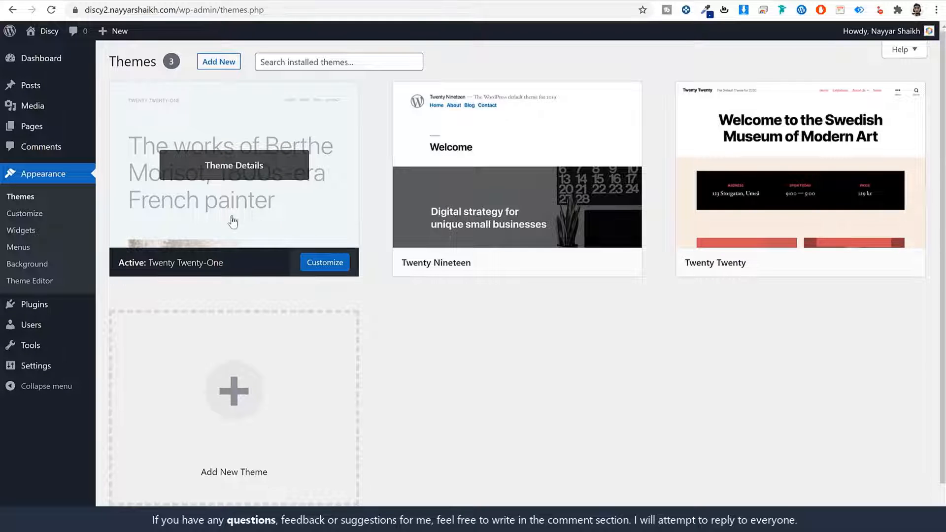
- Preview the site's front page in the current Twenty Twenty-One theme
click(468, 1)
scroll(604, 330, down, 4)
scroll(604, 341, up, 4)
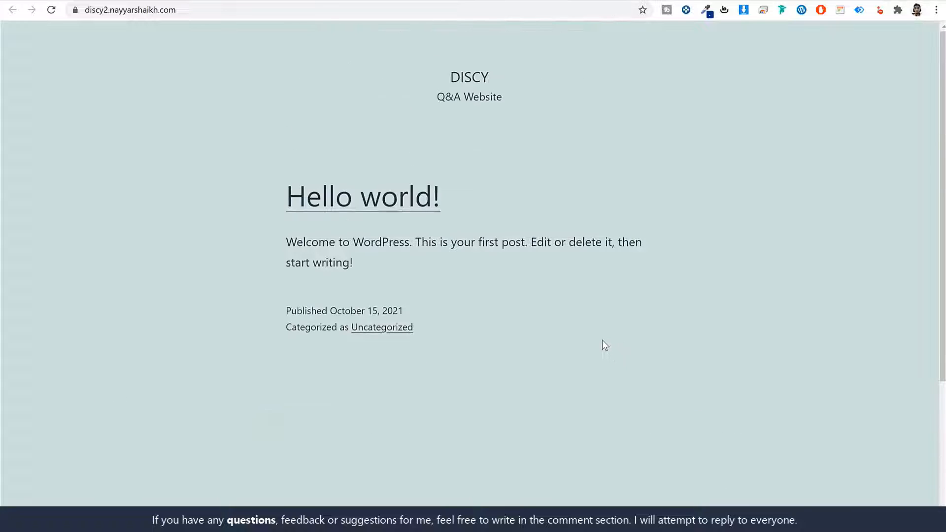
click(393, 3)
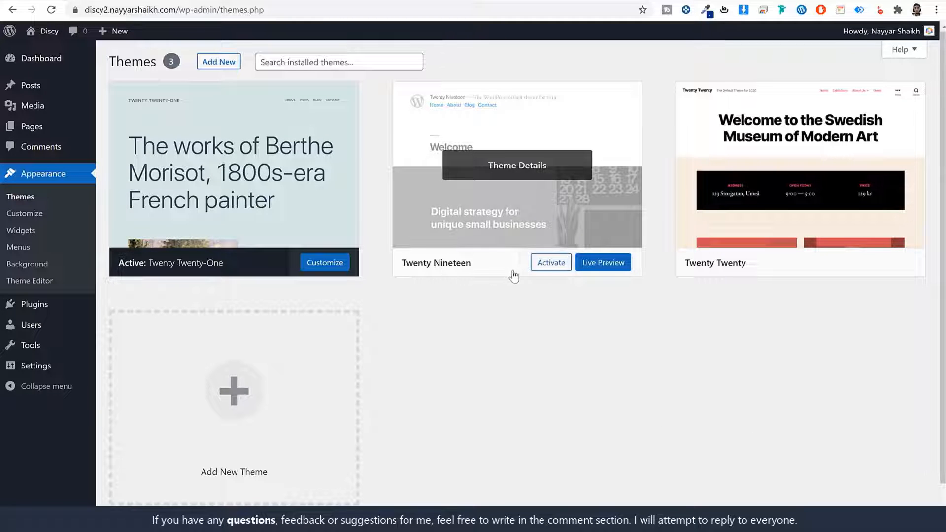
- Activate Twenty Nineteen and reload the front page to confirm the new look
click(547, 265)
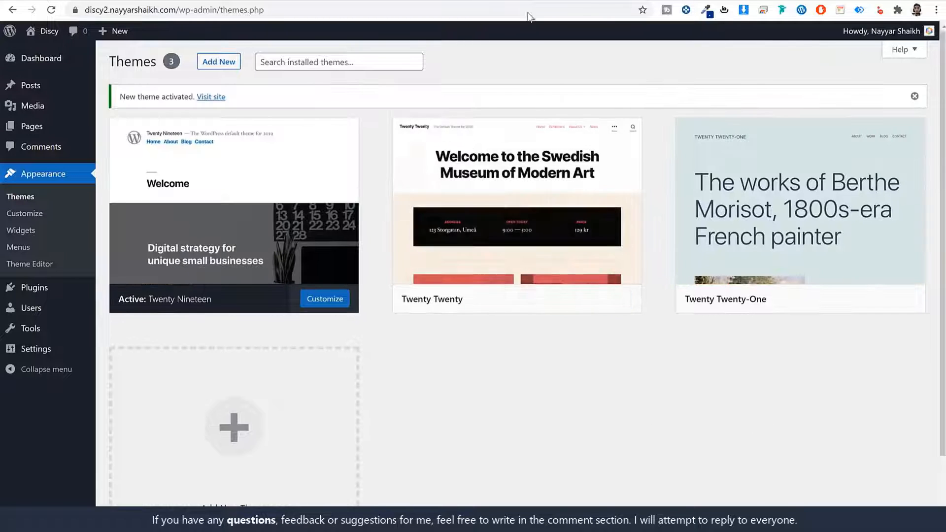
click(527, 15)
click(96, 1)
click(55, 10)
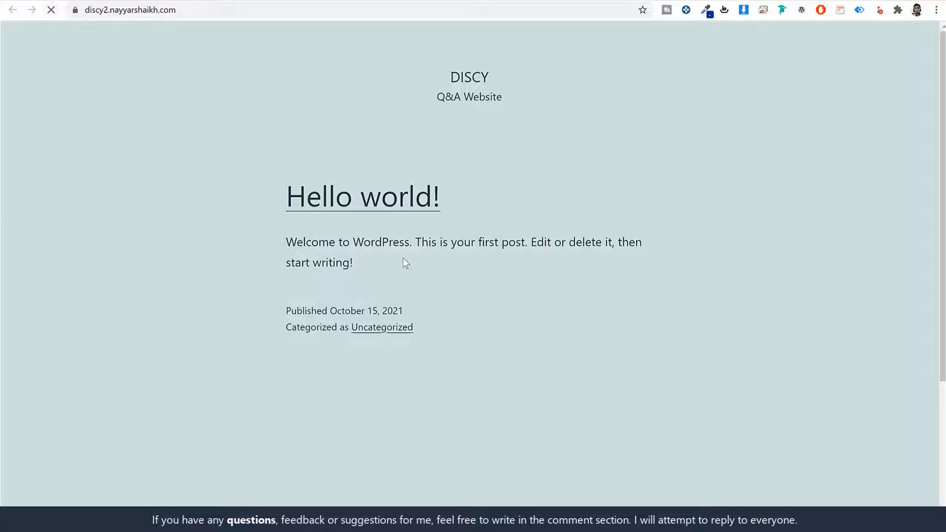
scroll(488, 320, down, 6)
scroll(498, 331, up, 7)
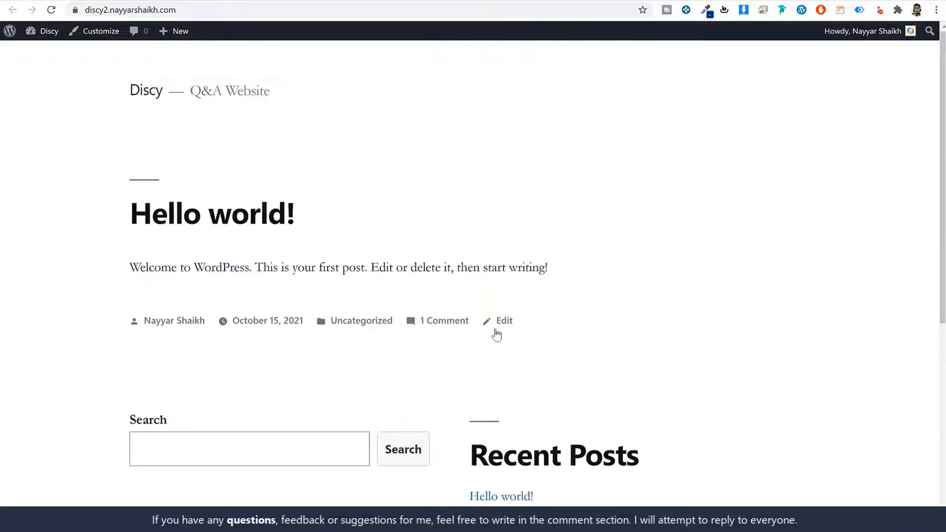
click(217, 1)
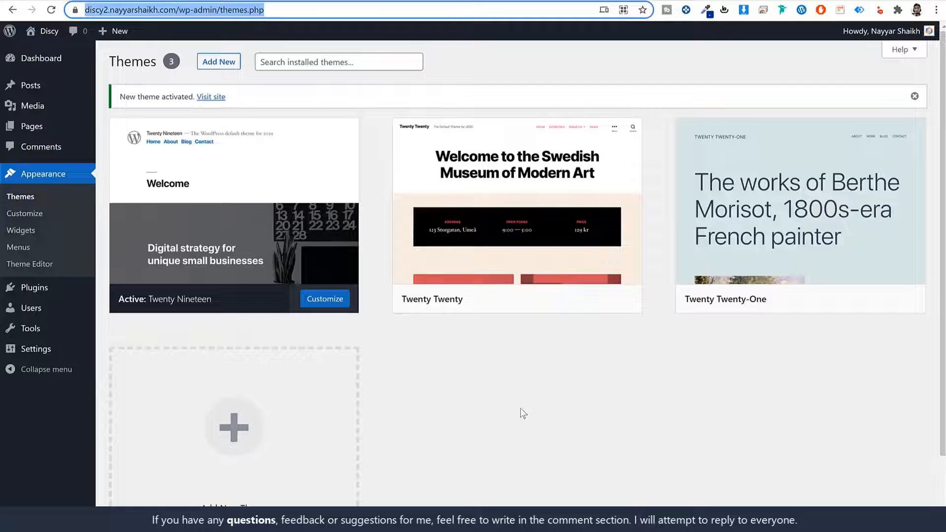
mouse_move(250, 169)
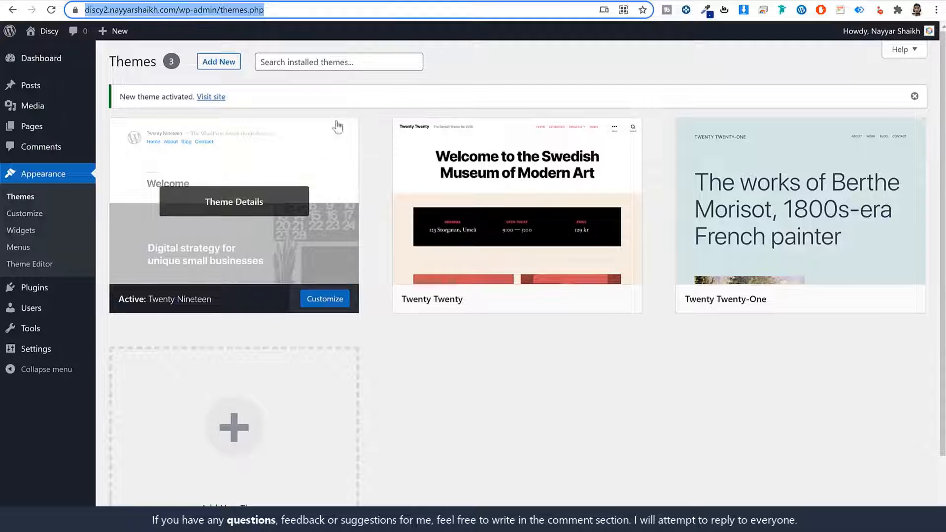
click(451, 1)
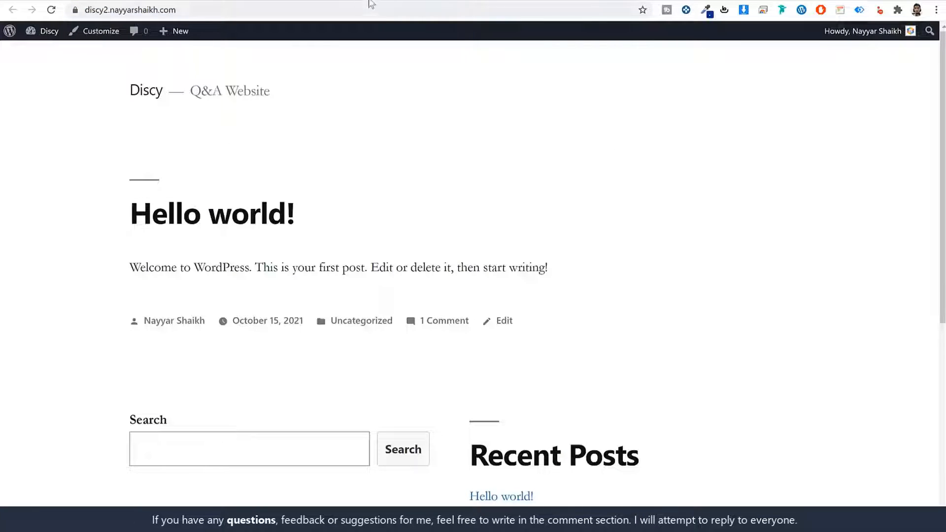
click(394, 1)
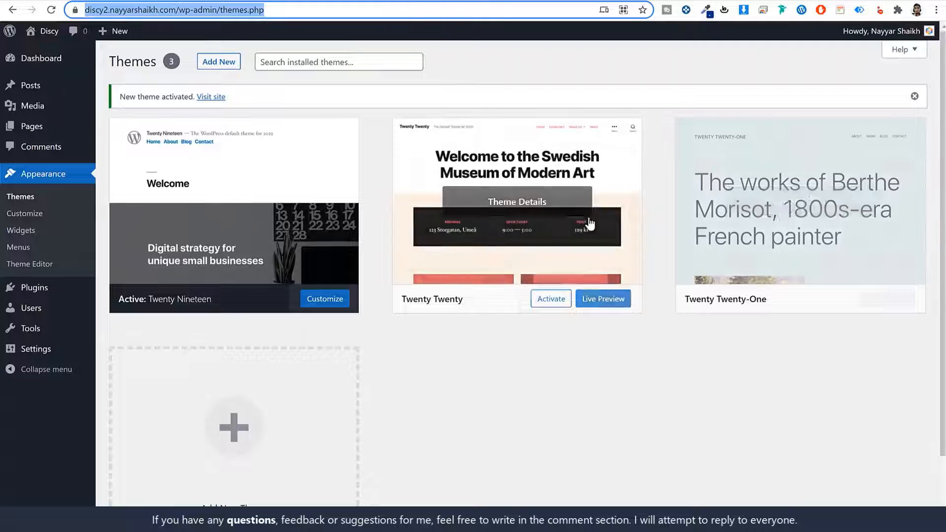
- Delete the Twenty Twenty and Twenty Twenty-One themes, leaving only Twenty Nineteen installed
click(591, 223)
click(905, 501)
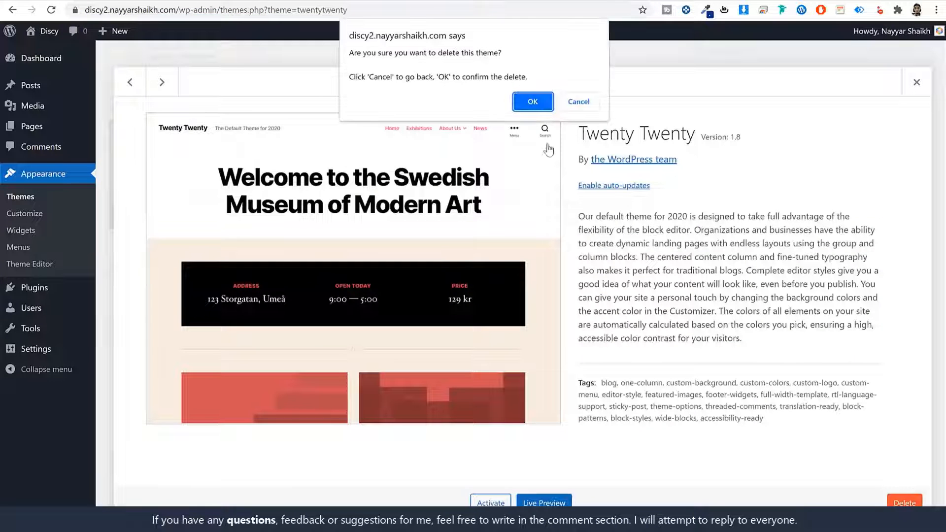
click(533, 101)
click(509, 154)
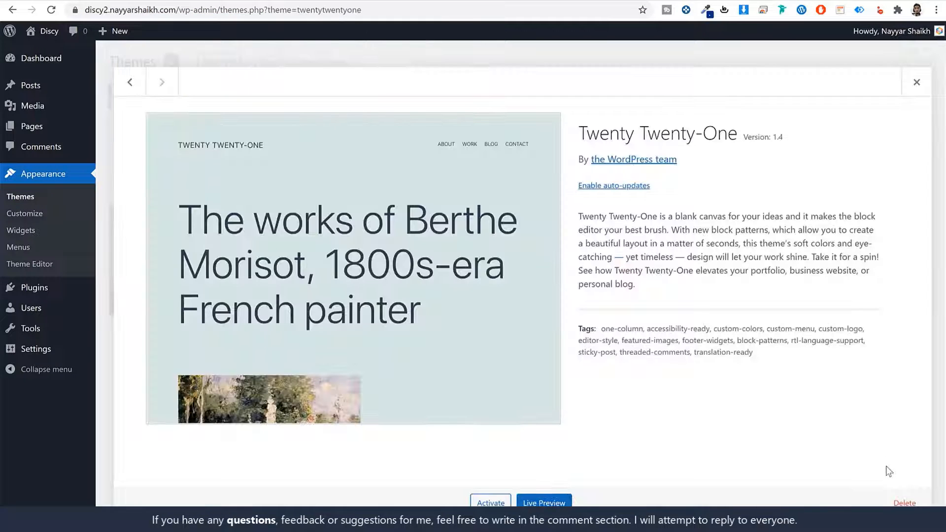
click(905, 503)
click(534, 100)
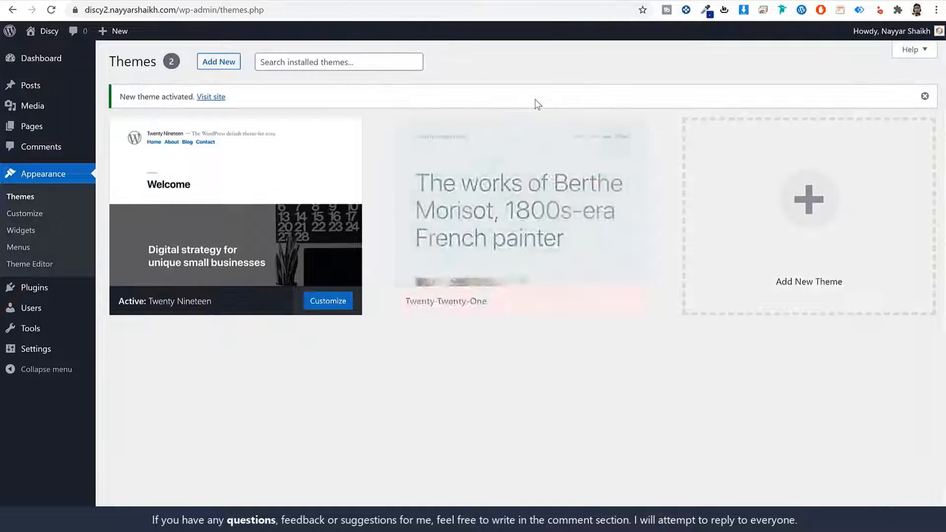
drag(576, 168, 713, 174)
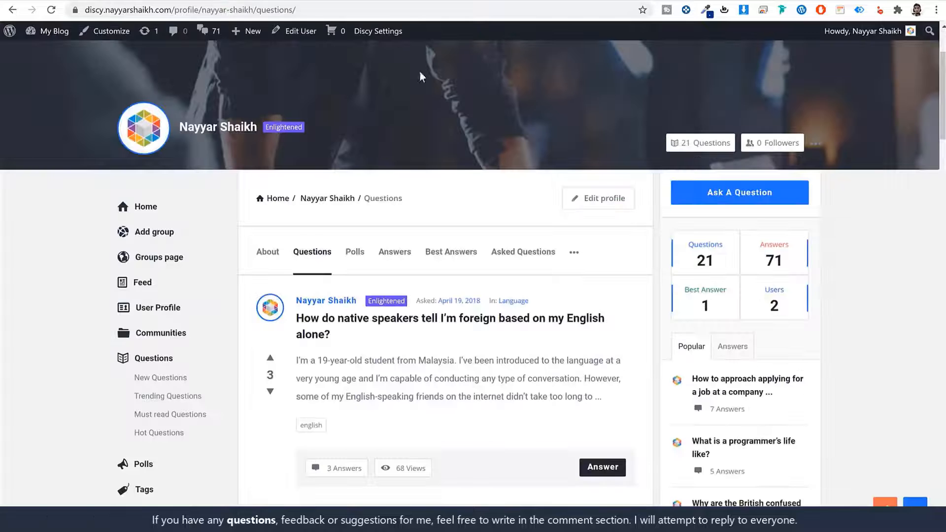
scroll(483, 332, down, 20)
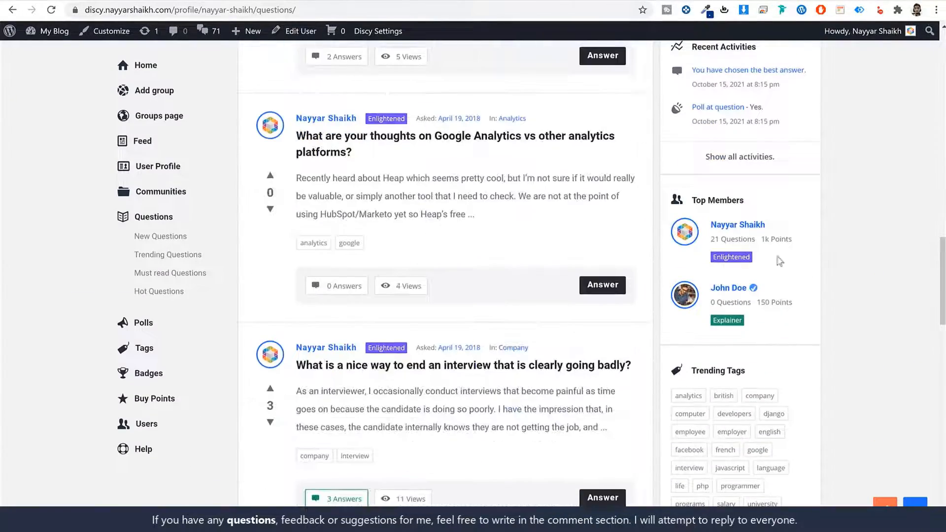
scroll(847, 341, up, 20)
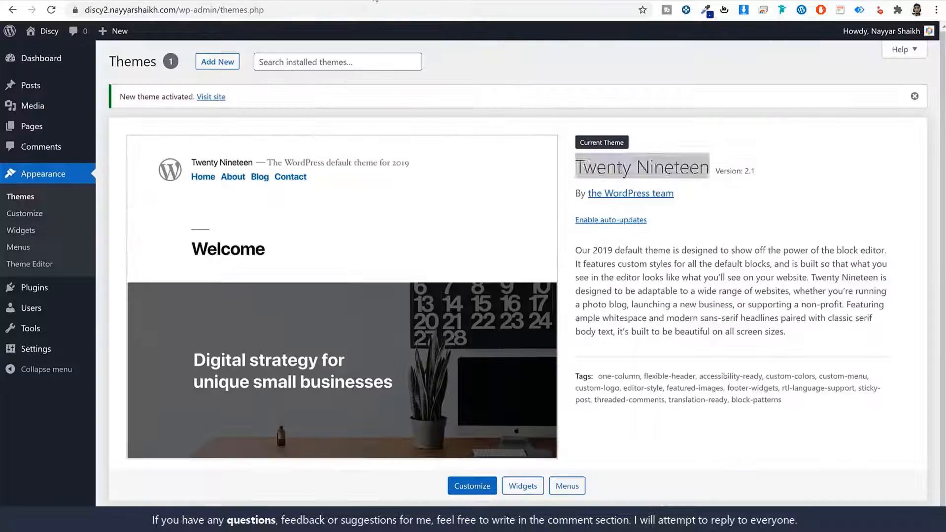
- Delete the Akismet Anti-Spam and Hello Dolly plugins from the Installed Plugins list
triple_click(702, 169)
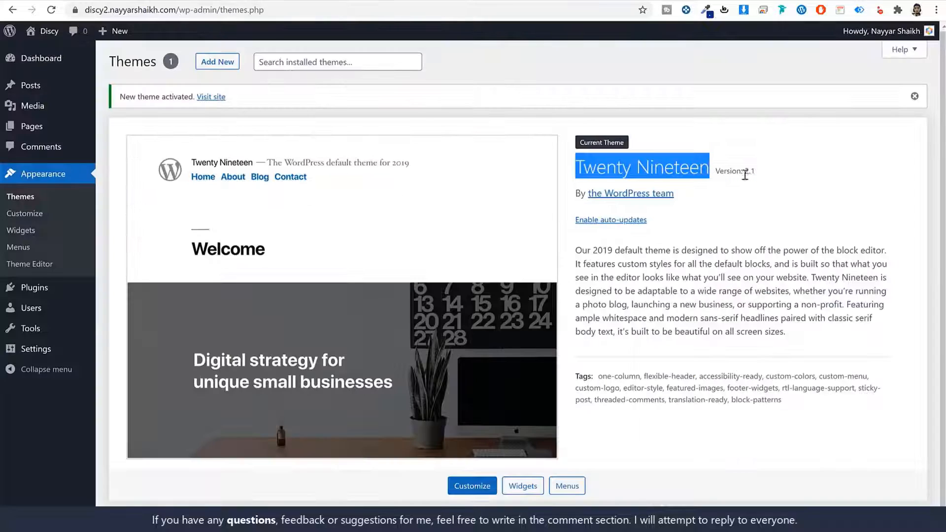
click(41, 290)
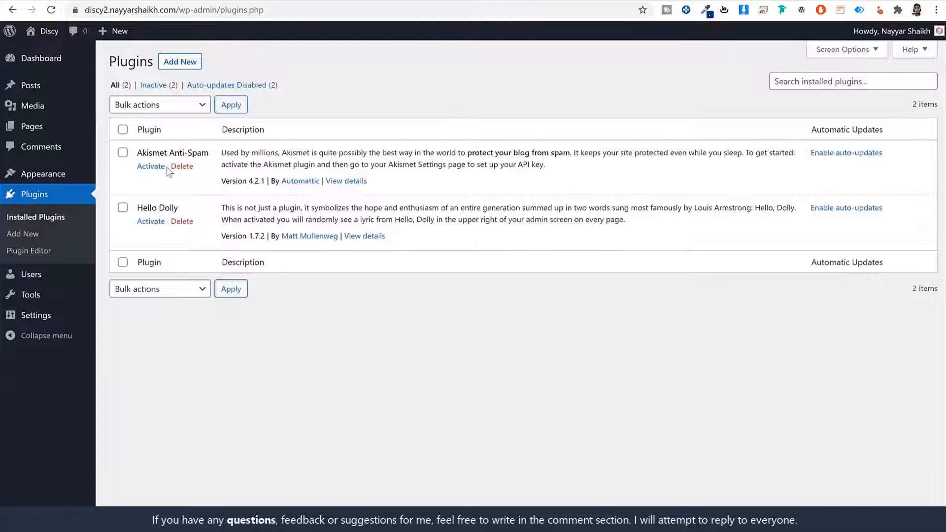
click(182, 166)
click(539, 82)
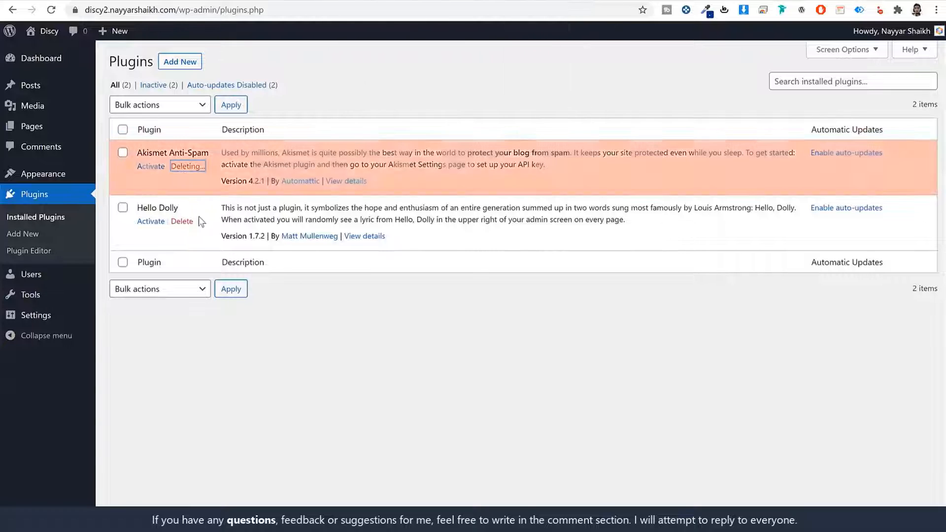
click(188, 193)
click(538, 79)
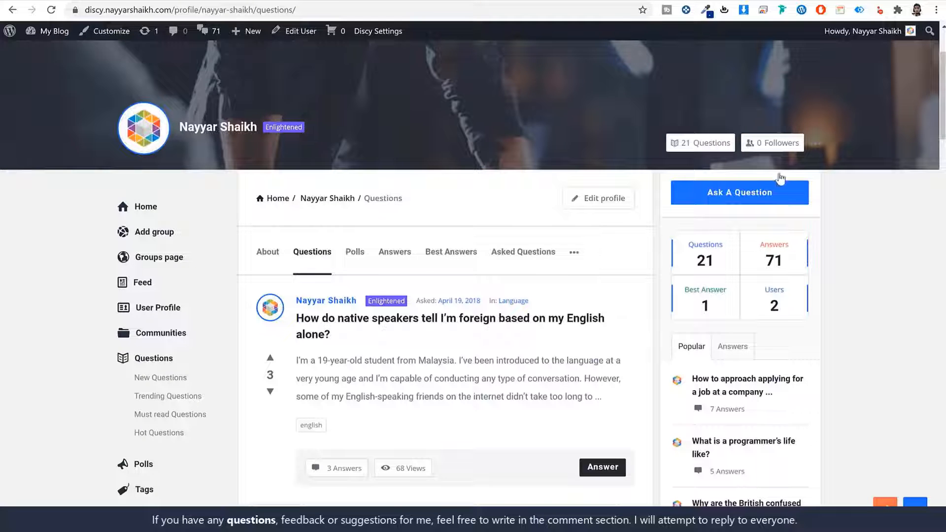
- Look over the now-empty plugins list, then go to Settings > General
scroll(863, 301, down, 8)
scroll(862, 306, up, 7)
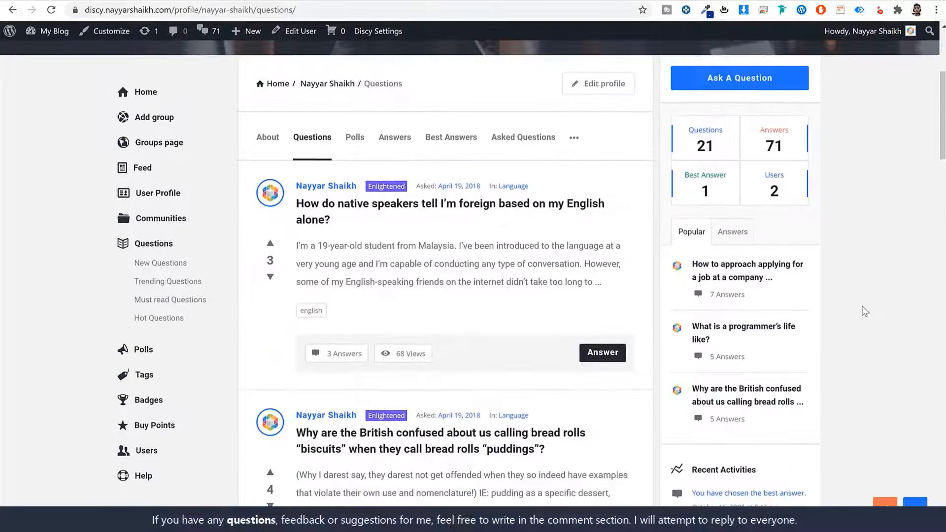
scroll(865, 310, up, 5)
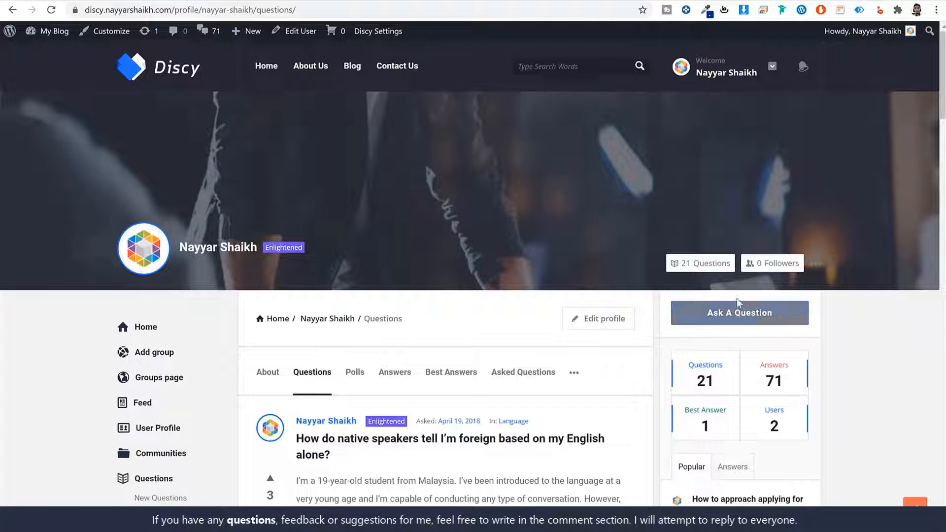
scroll(738, 297, down, 5)
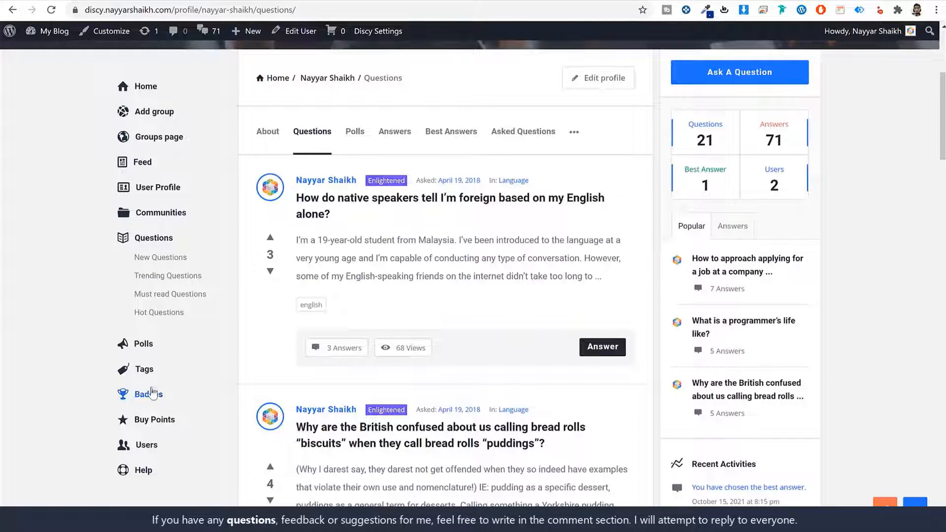
scroll(185, 407, up, 5)
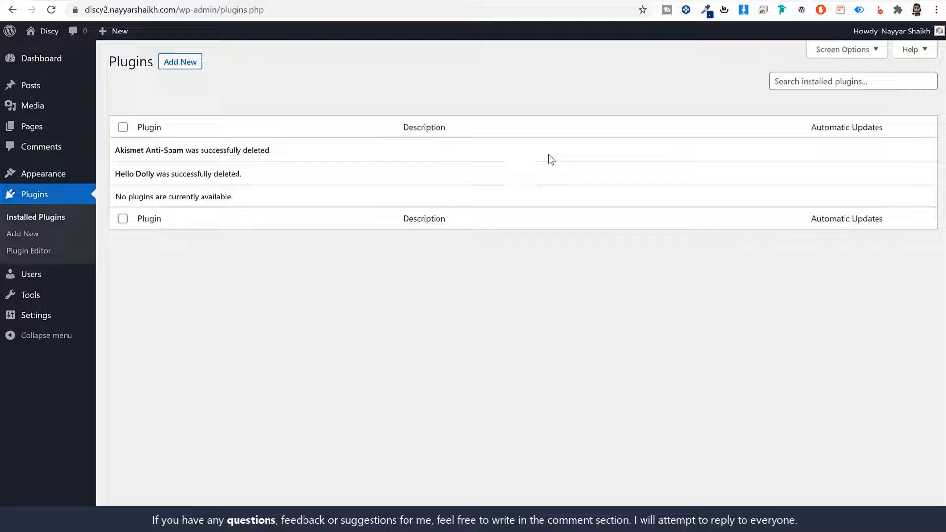
click(46, 318)
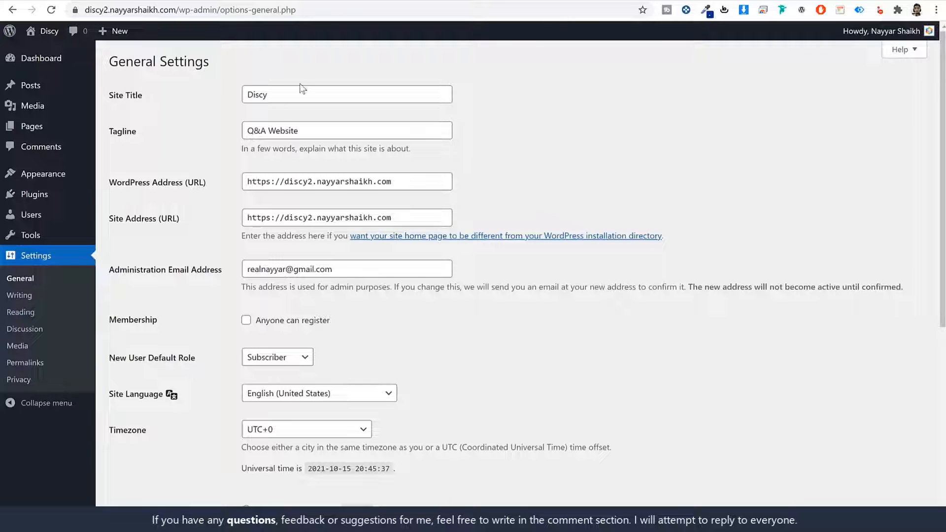
- Review the site title 'Discy', tagline 'Q&A Website' and the administration email setting
drag(137, 133, 110, 135)
click(322, 96)
drag(320, 95, 225, 94)
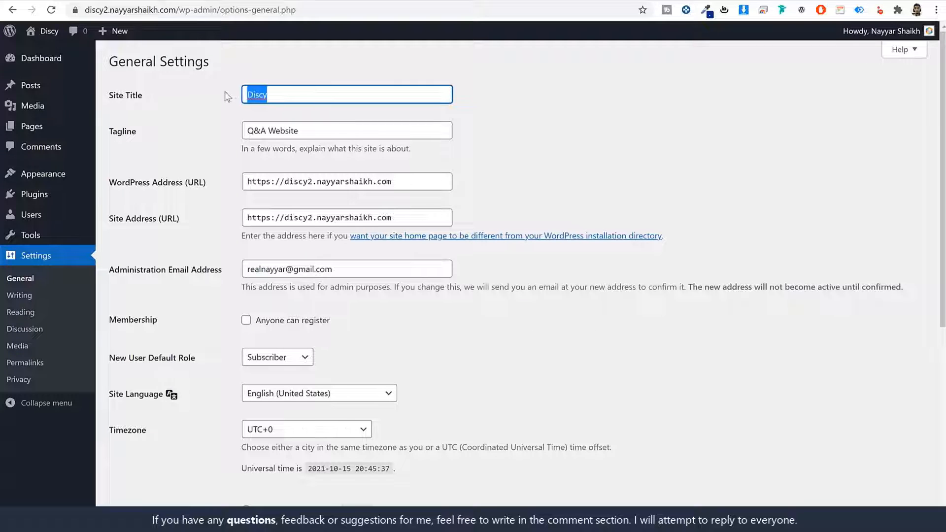
drag(334, 129, 245, 131)
key(shift+Tab)
key(Tab)
scroll(564, 187, down, 1)
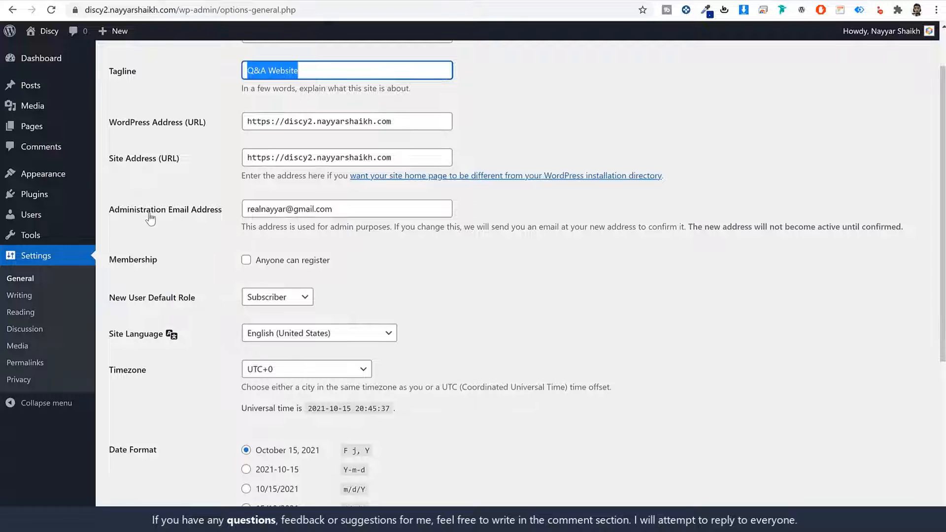
drag(115, 211, 335, 213)
triple_click(334, 210)
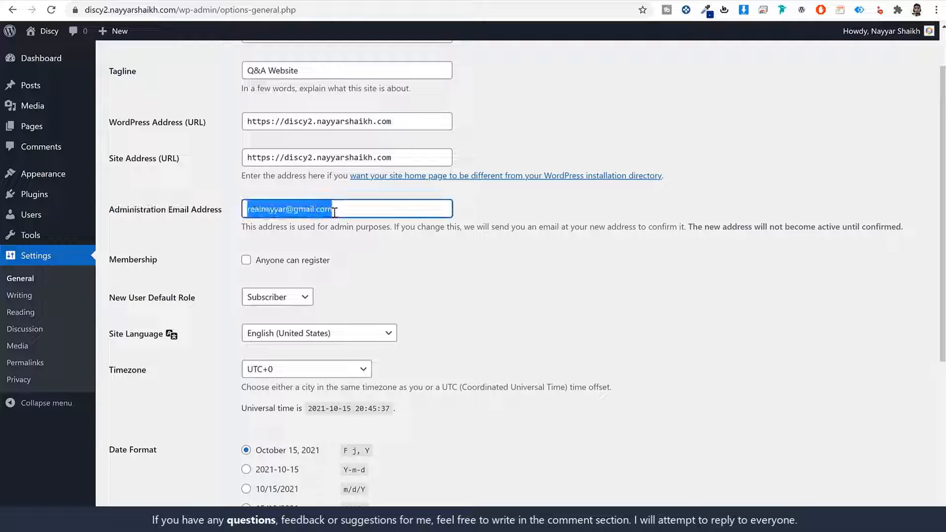
triple_click(359, 207)
- Enable 'Anyone can register', set the timezone to Kolkata, and save the settings
scroll(577, 307, down, 3)
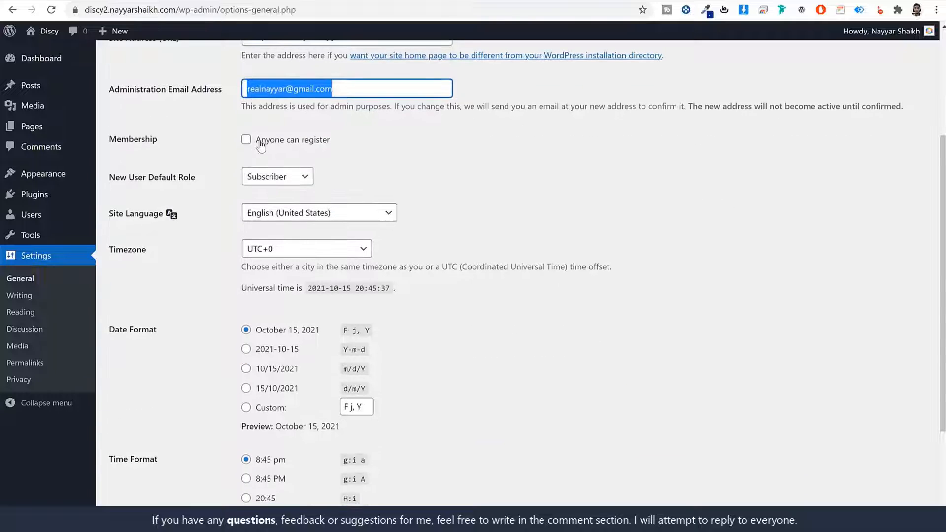
click(246, 140)
triple_click(341, 143)
click(518, 172)
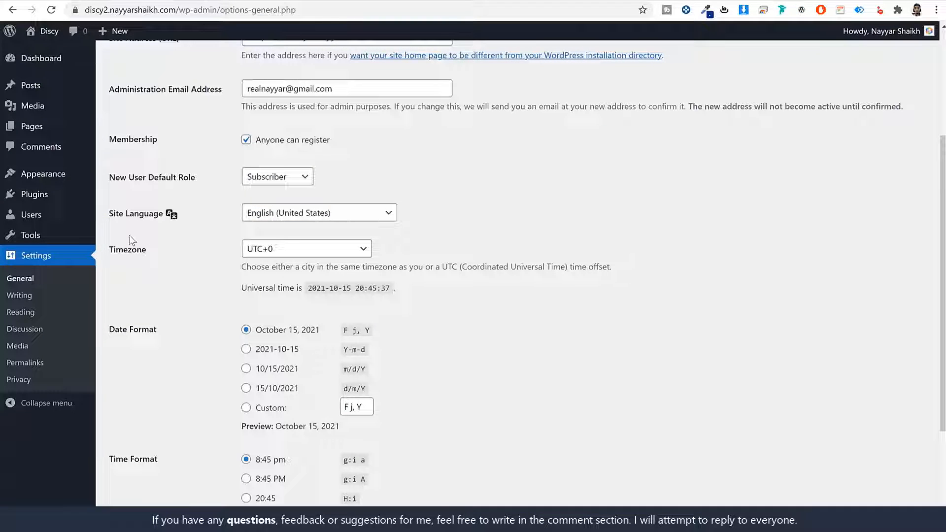
click(321, 254)
text(kolkata)
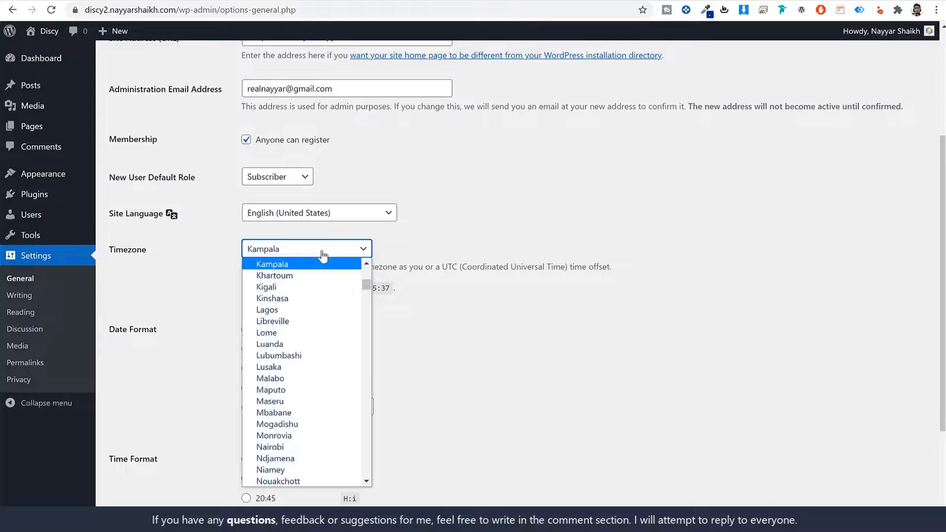
key(Return)
click(497, 265)
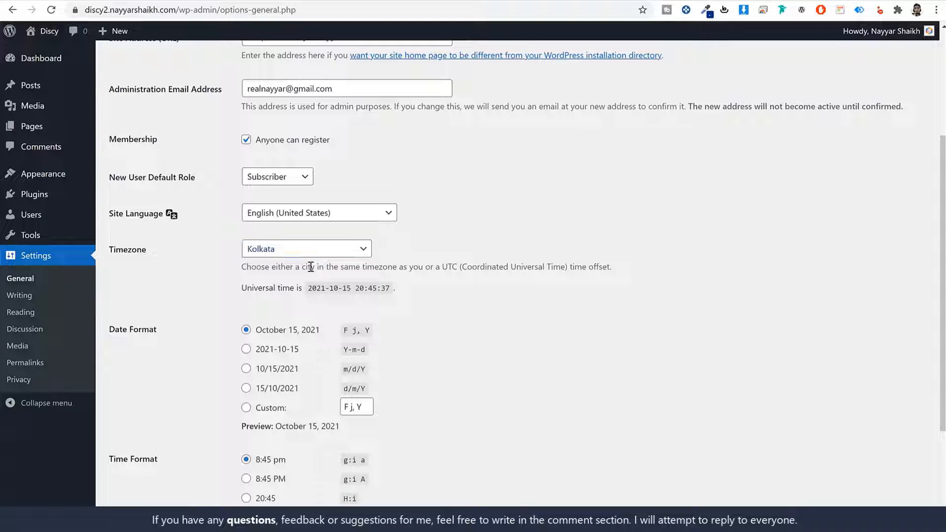
scroll(325, 309, down, 3)
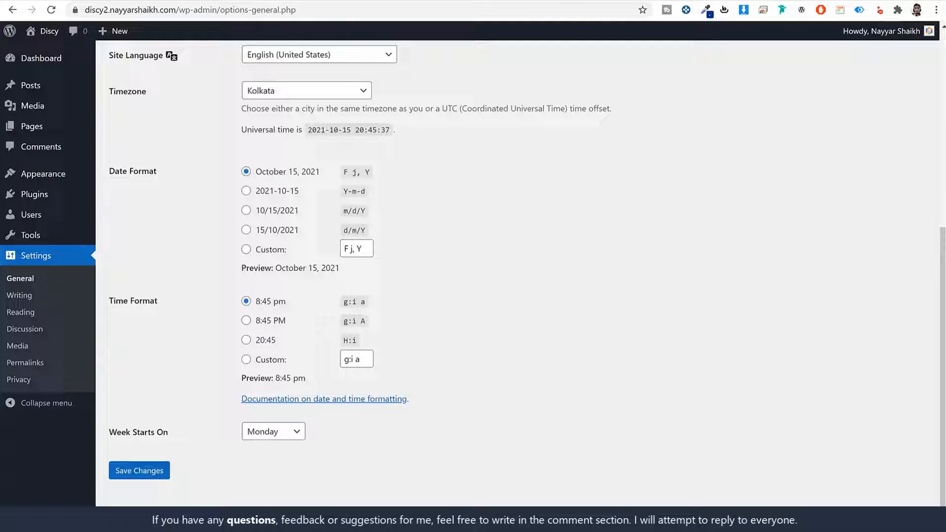
click(150, 479)
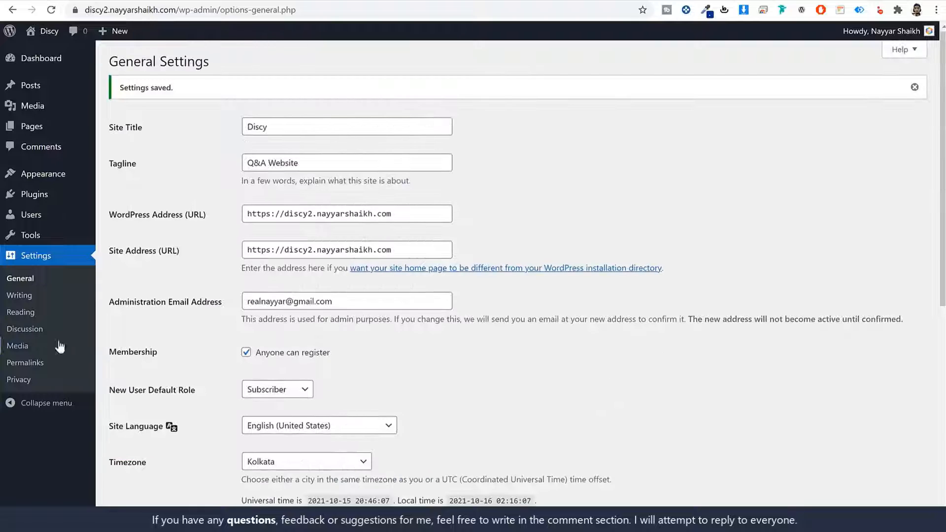
- Change permalinks from Day and name to Post name, save, and return to the Dashboard
click(32, 365)
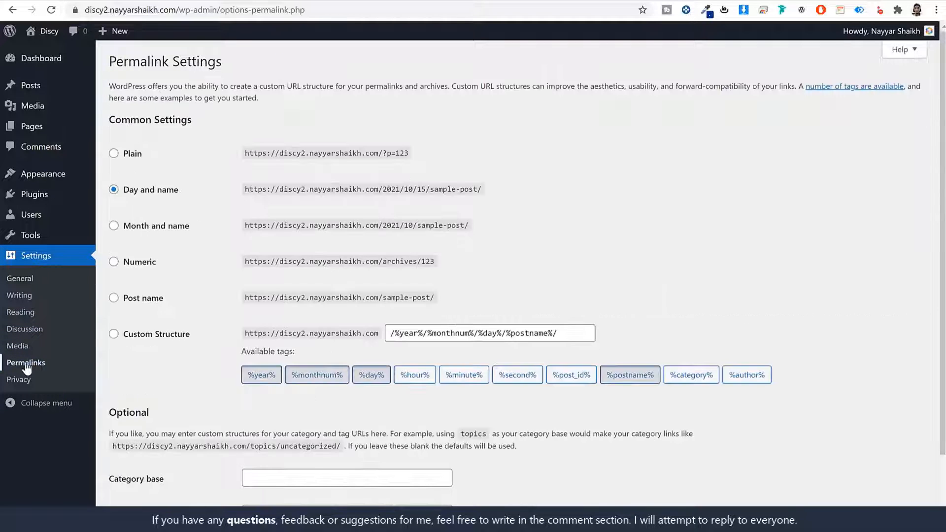
drag(180, 190, 120, 193)
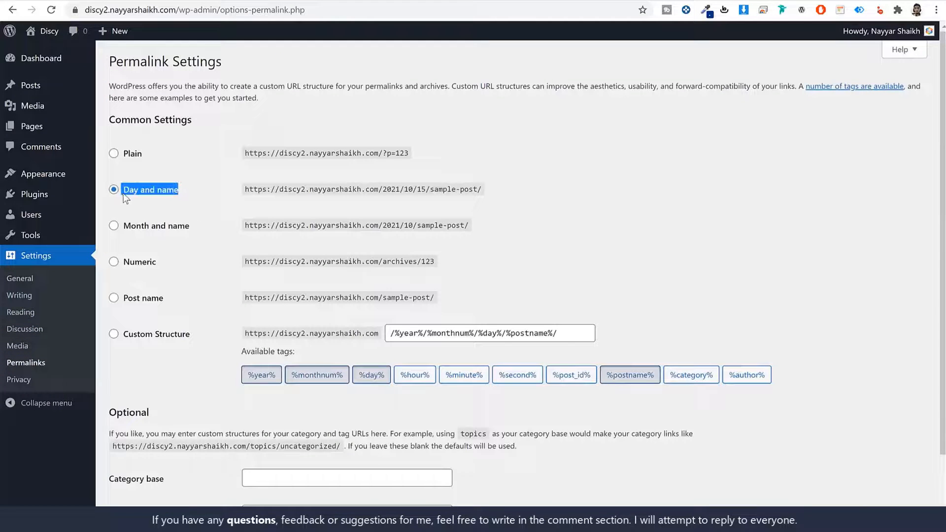
click(152, 299)
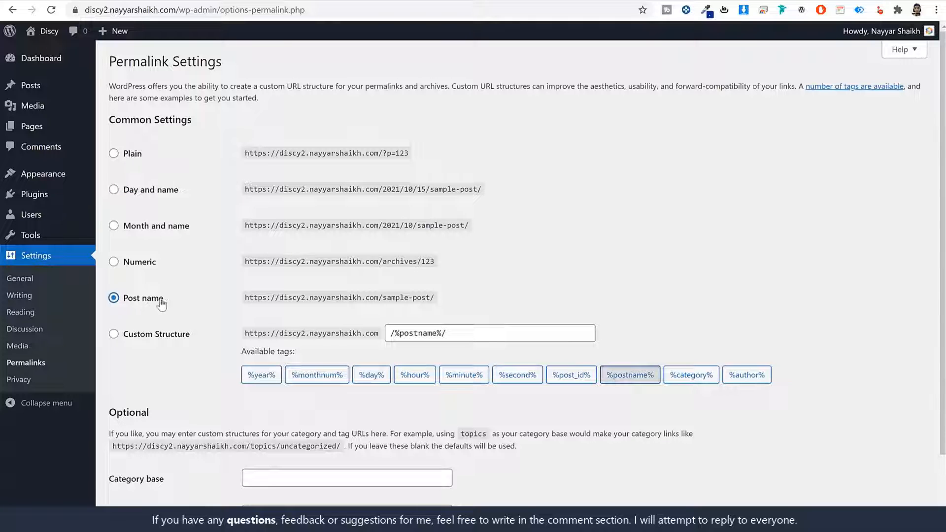
drag(173, 300, 123, 301)
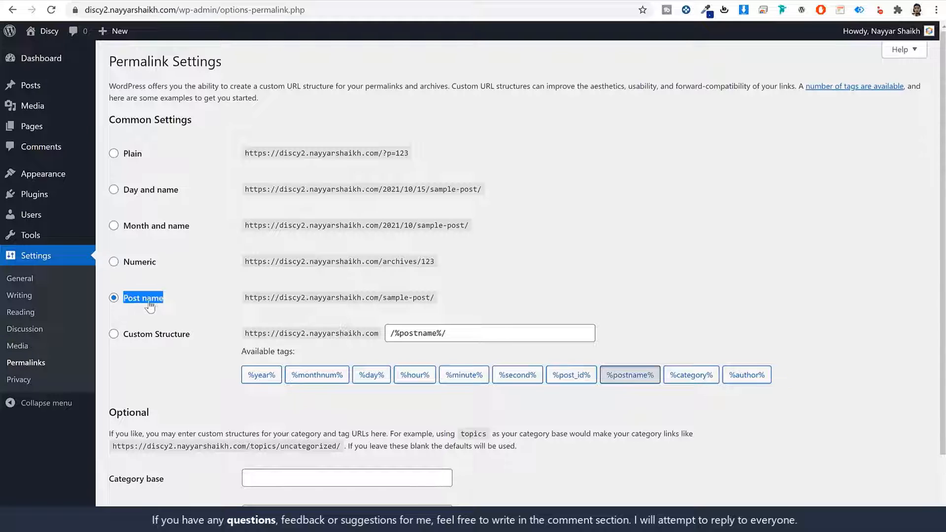
scroll(177, 339, down, 2)
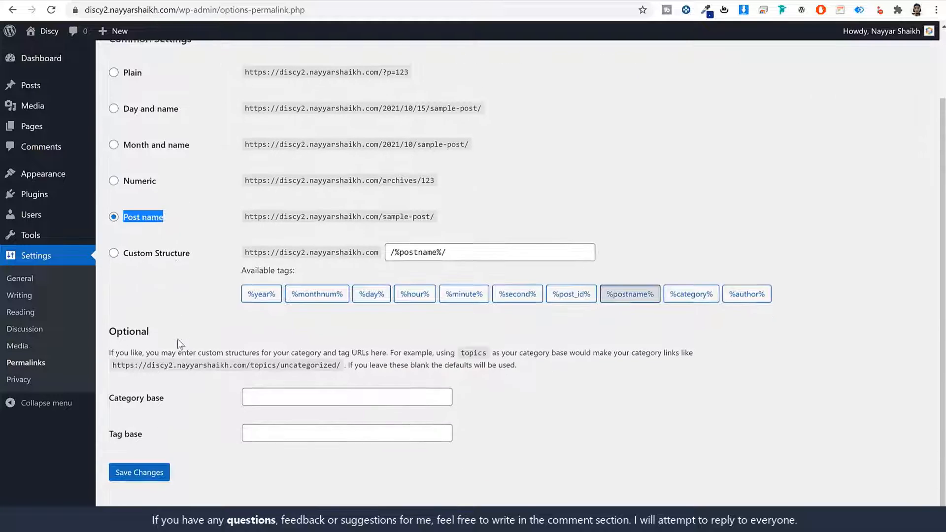
click(153, 478)
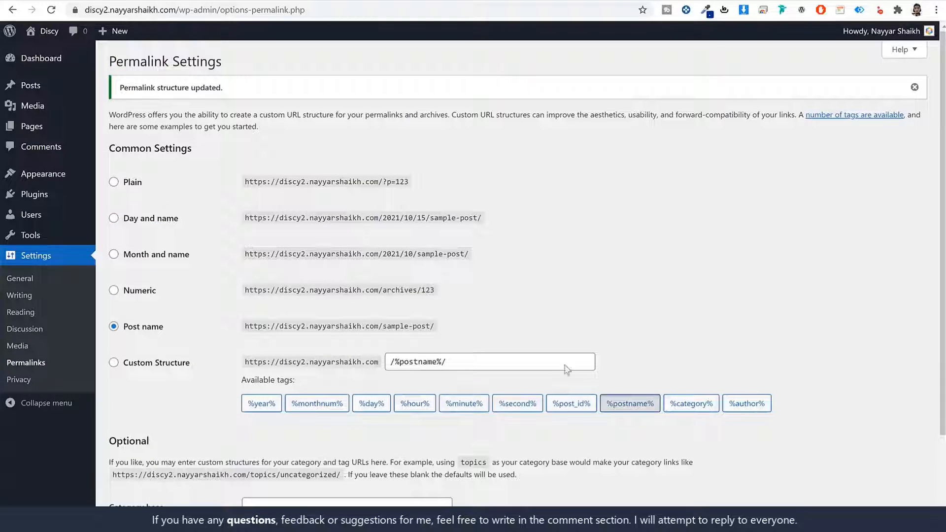
click(42, 63)
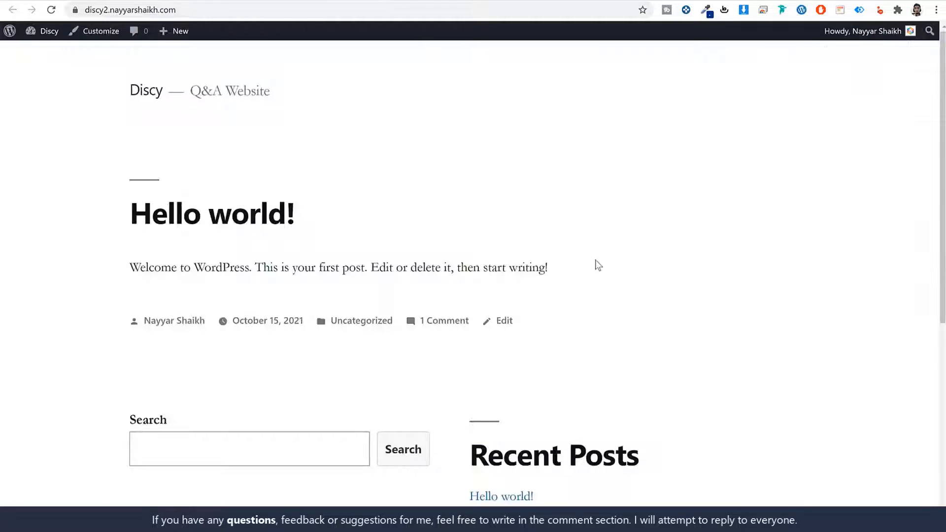
- Scroll through the Discy profile's Questions list, then open a new browser tab
scroll(598, 264, down, 7)
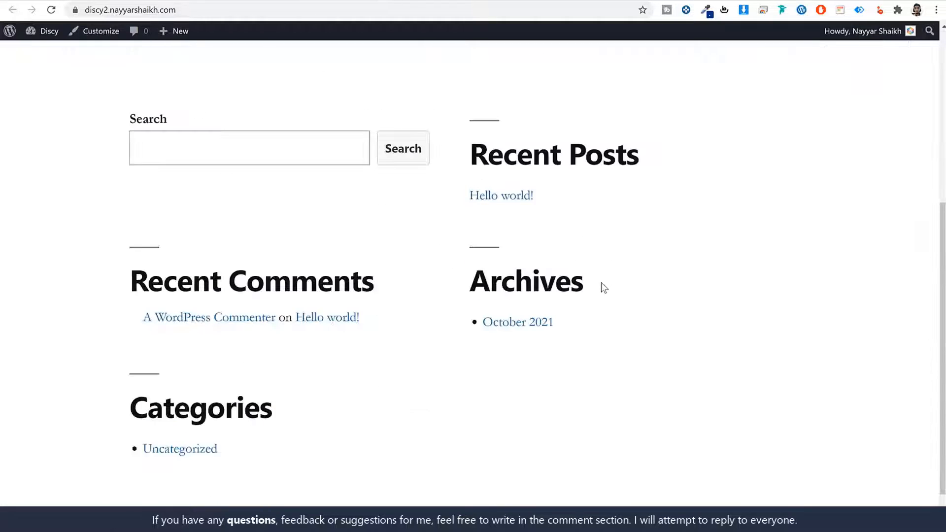
scroll(603, 287, up, 5)
scroll(604, 290, up, 2)
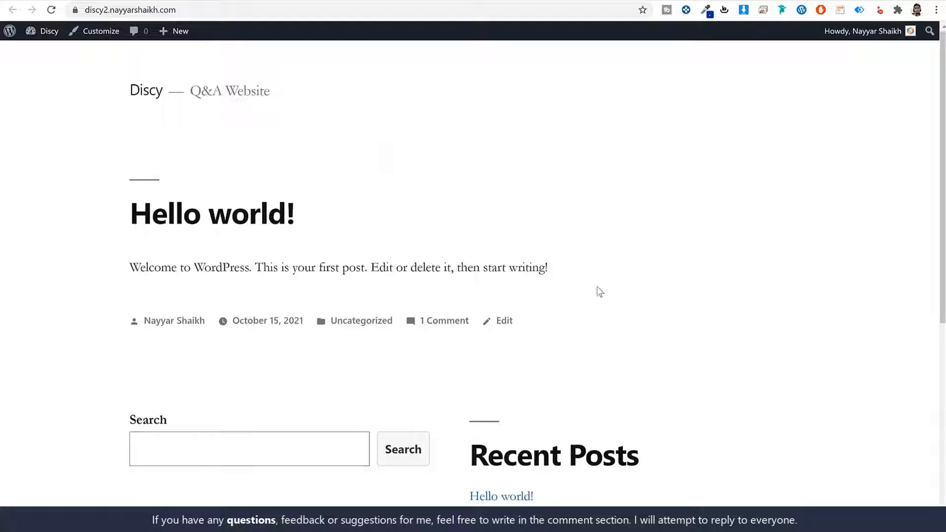
scroll(639, 294, down, 7)
scroll(530, 195, up, 7)
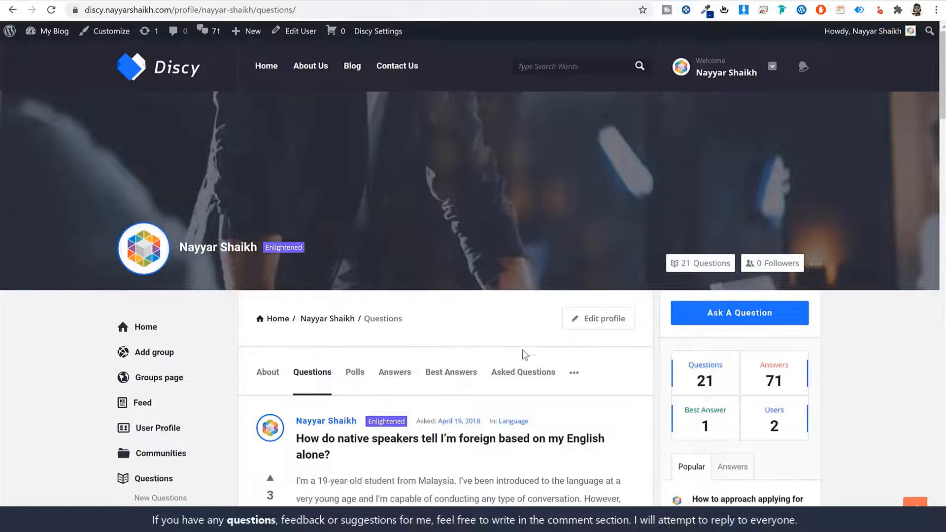
scroll(525, 354, down, 20)
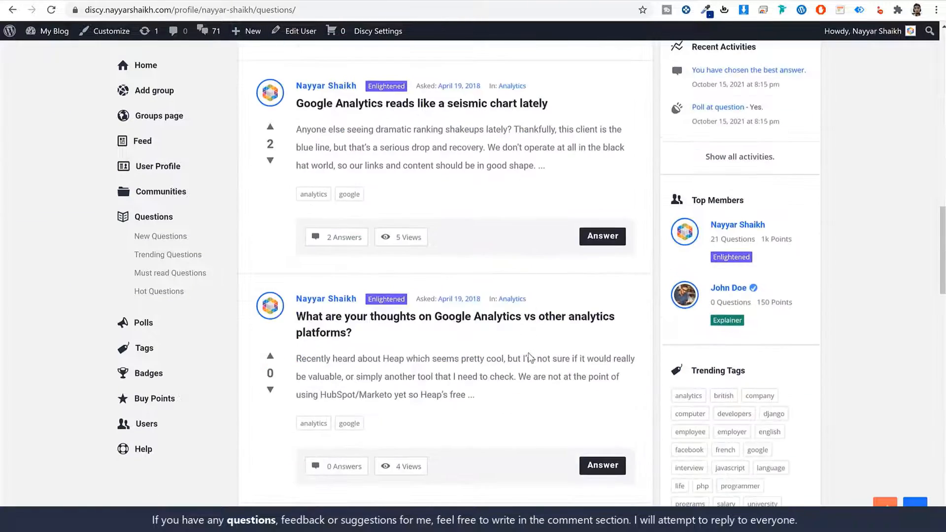
scroll(529, 358, up, 20)
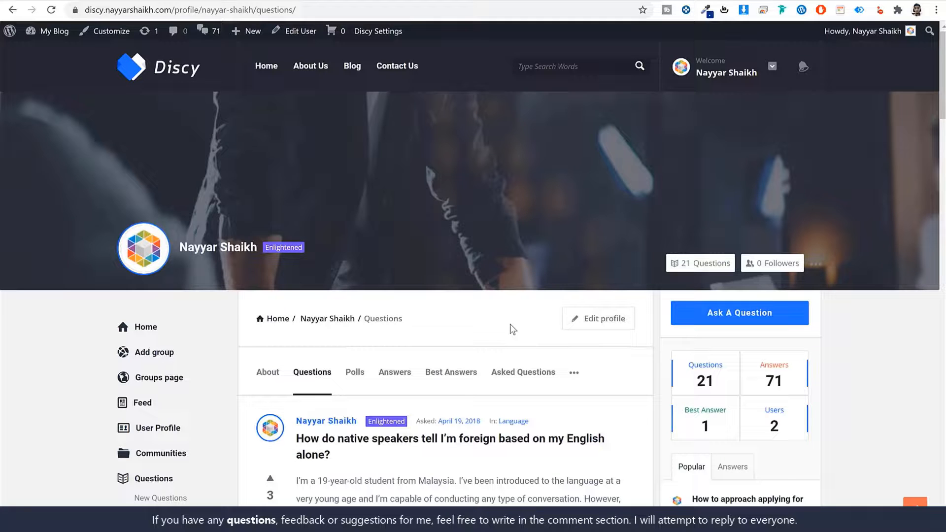
key(ctrl+t)
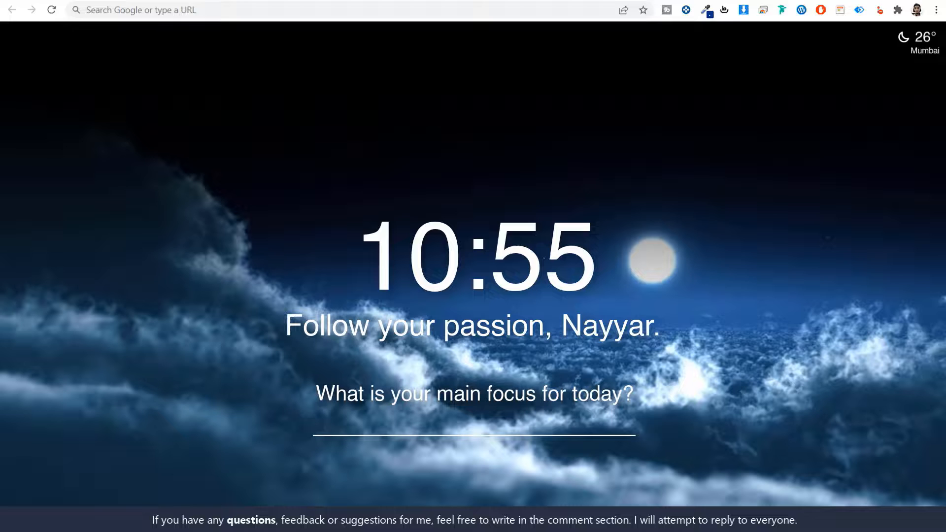
- Load w3qna.com/dy to reach the Discy ThemeForest page and point out its 5.00 rating
click(233, 11)
text(w3qna.com/dy)
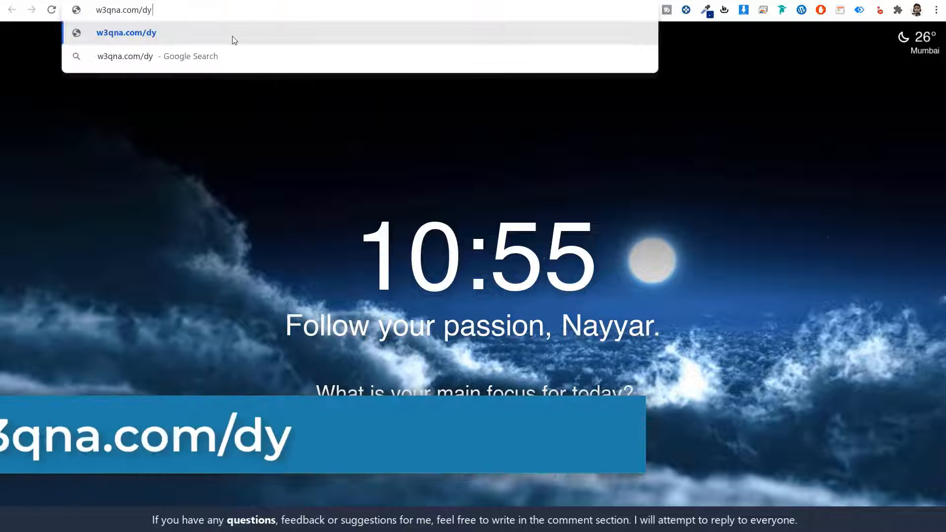
key(Return)
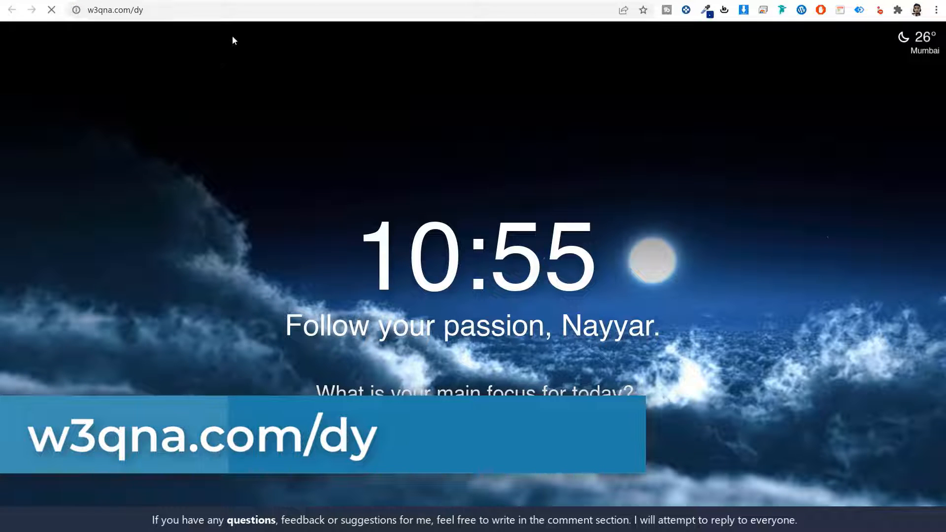
scroll(844, 276, down, 15)
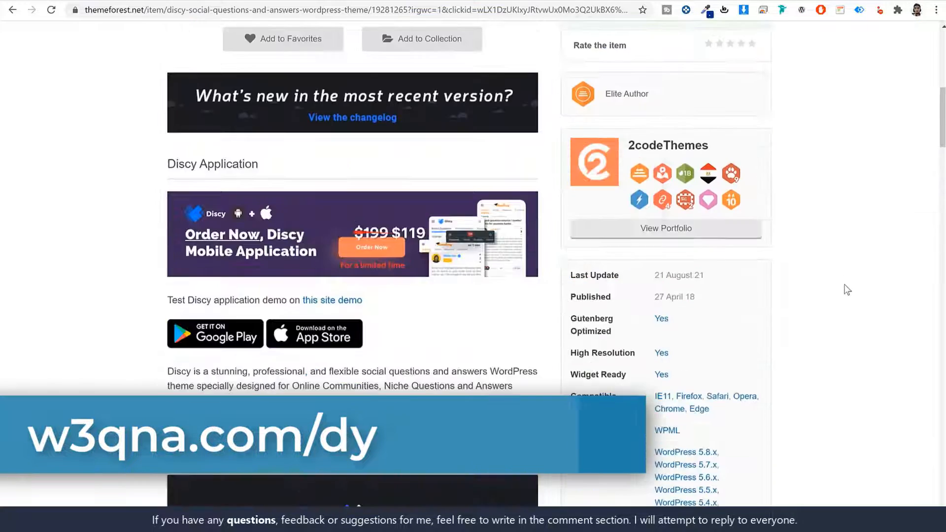
scroll(845, 290, up, 15)
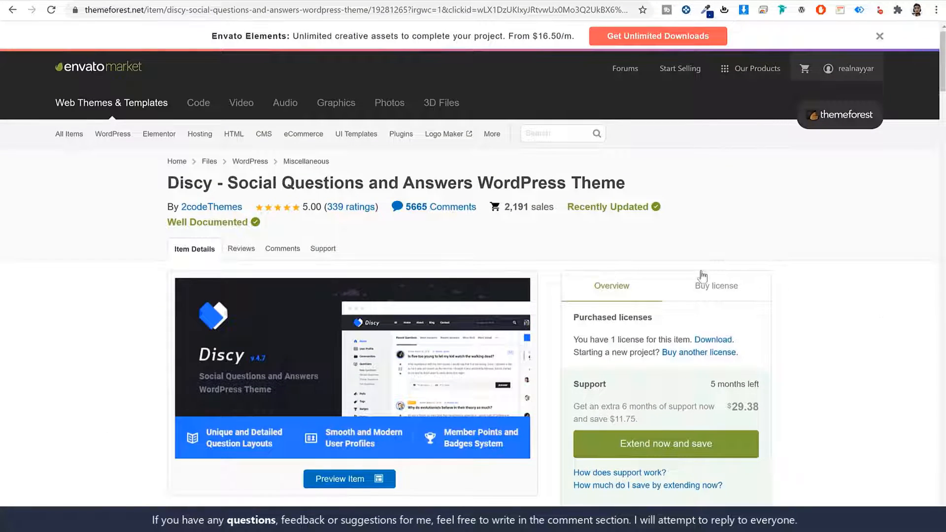
drag(303, 206, 323, 205)
click(831, 296)
- Show the $59 Regular License with future updates and 6 months support, then close the Envato Elements banner
click(715, 290)
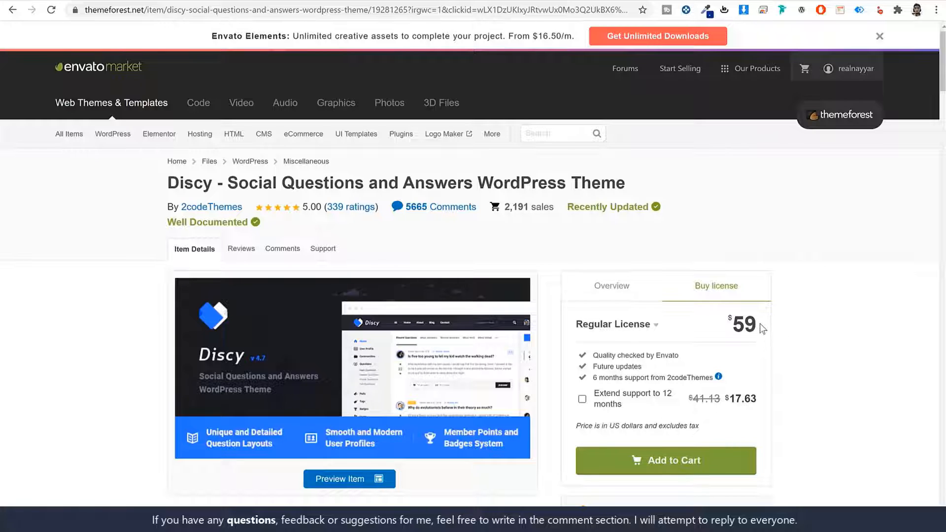
drag(760, 323, 705, 317)
click(868, 309)
drag(644, 367, 592, 367)
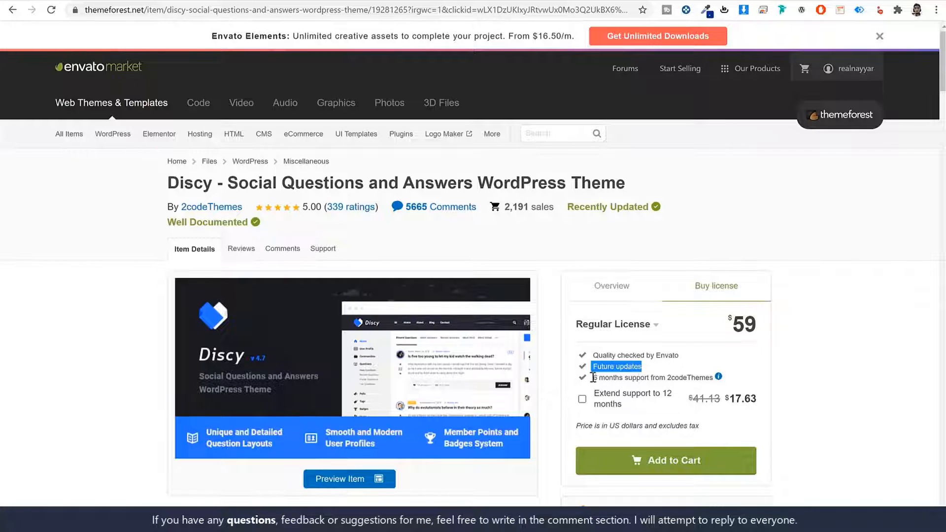
drag(593, 377, 718, 377)
click(856, 376)
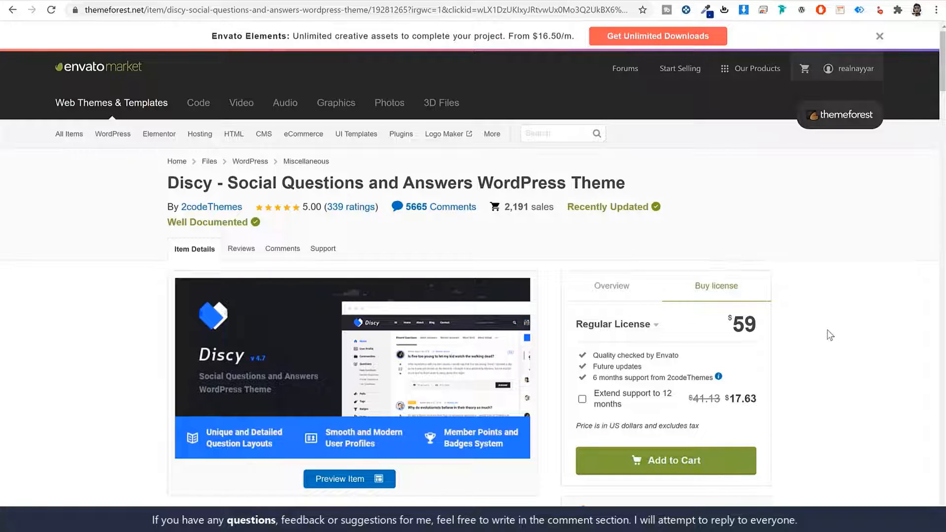
click(880, 36)
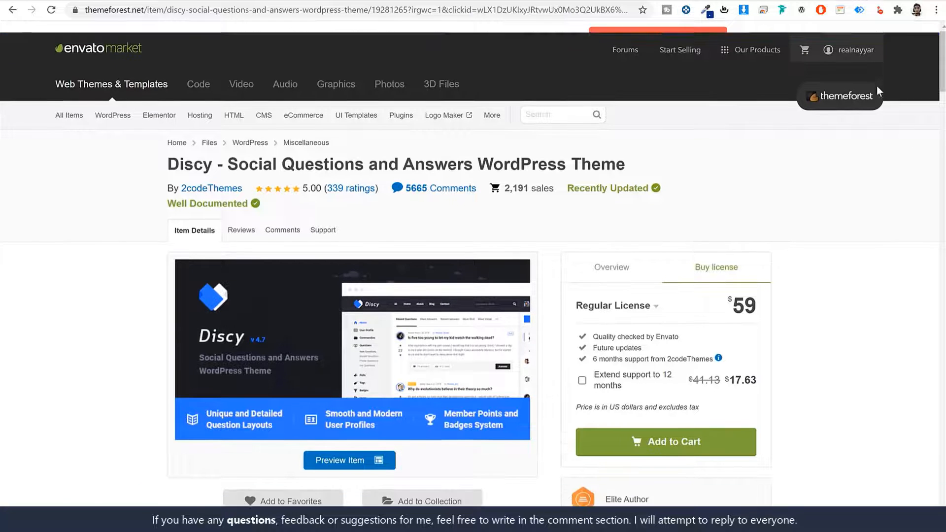
- From the account's Downloads page, download Discy's 'Installable WordPress file only'
mouse_move(867, 37)
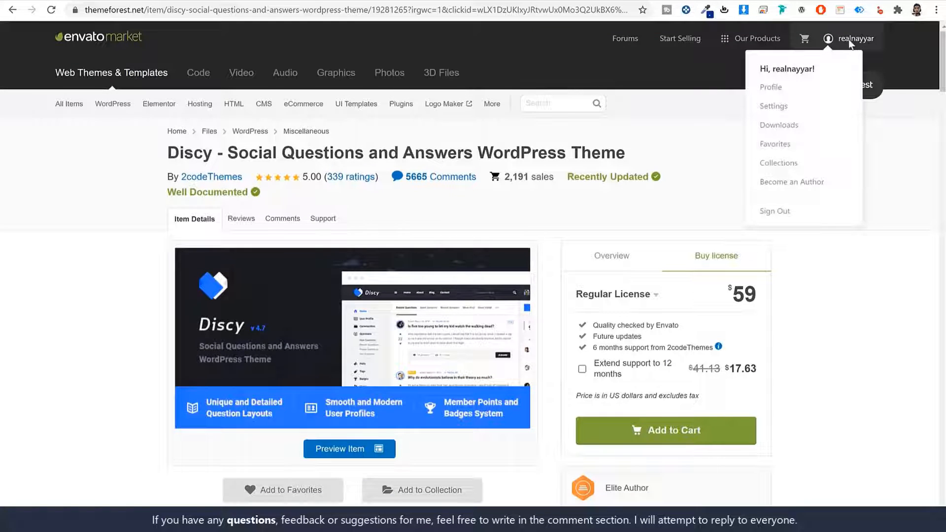
click(784, 130)
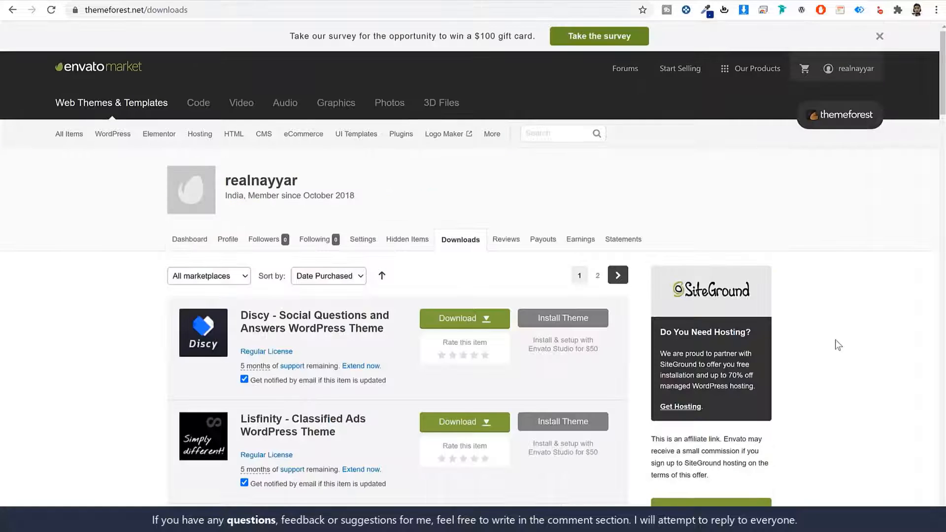
scroll(836, 341, down, 15)
scroll(838, 346, down, 11)
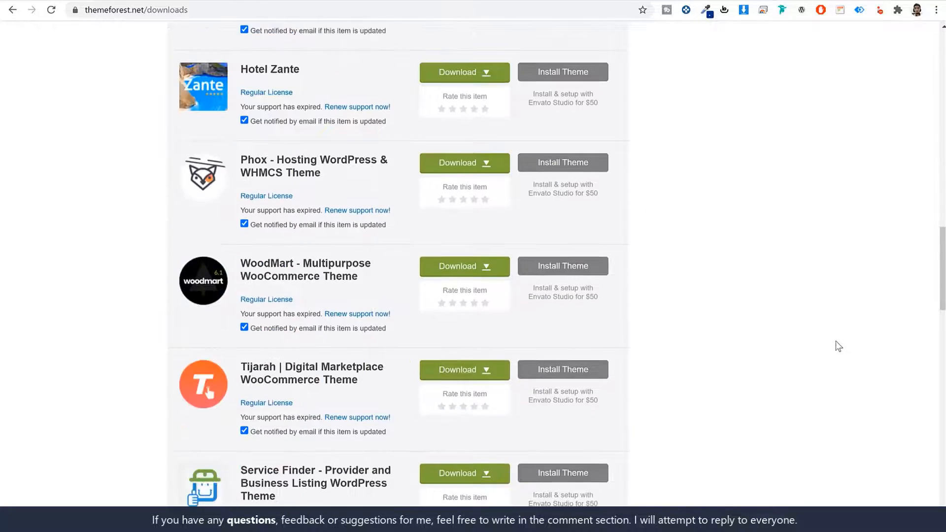
scroll(838, 346, up, 16)
scroll(838, 346, up, 12)
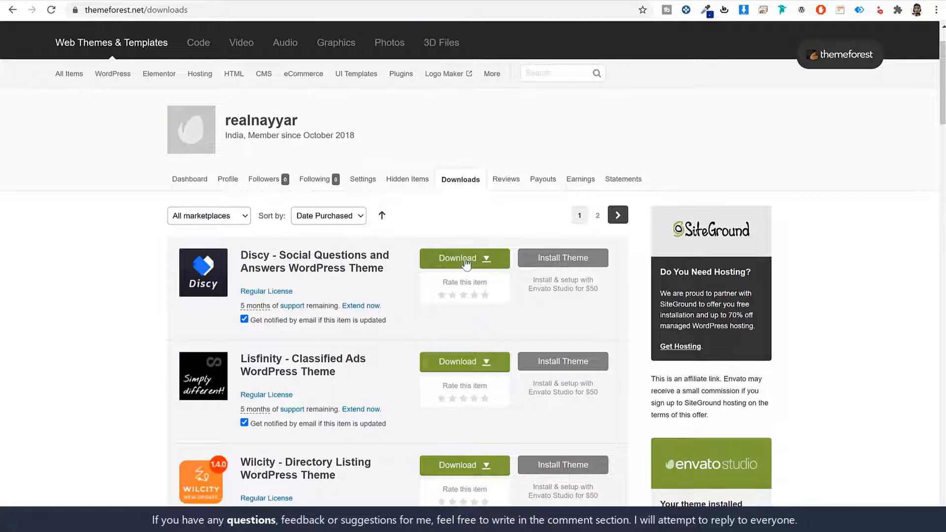
click(466, 265)
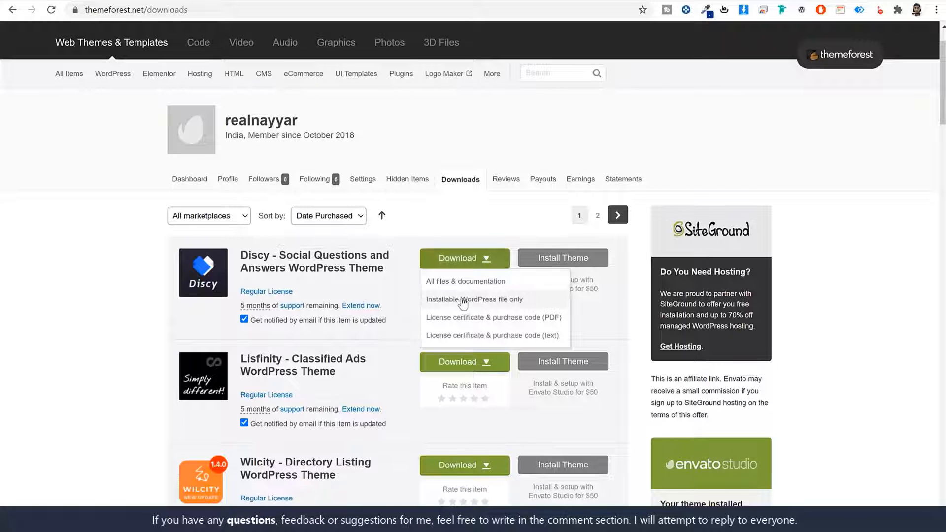
click(480, 304)
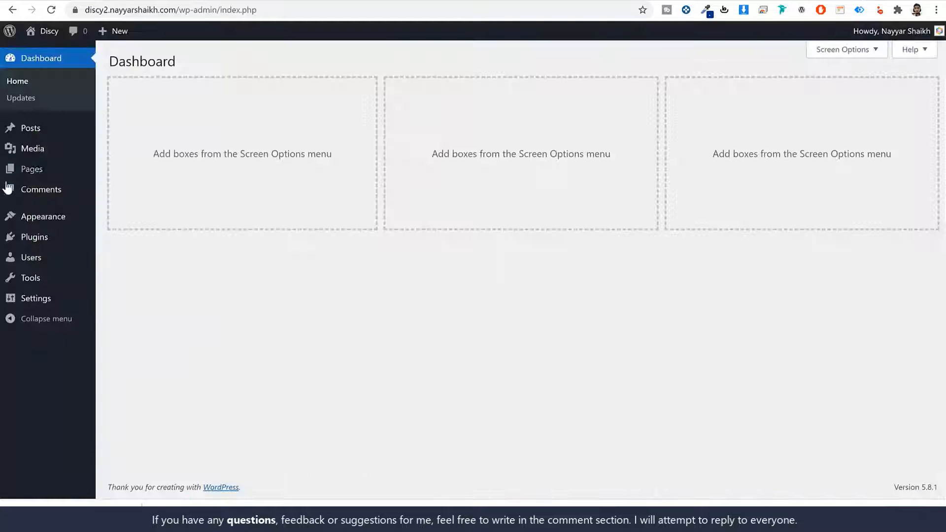
- Upload the Discy theme zip under Themes > Add New, install it, and activate it
click(37, 219)
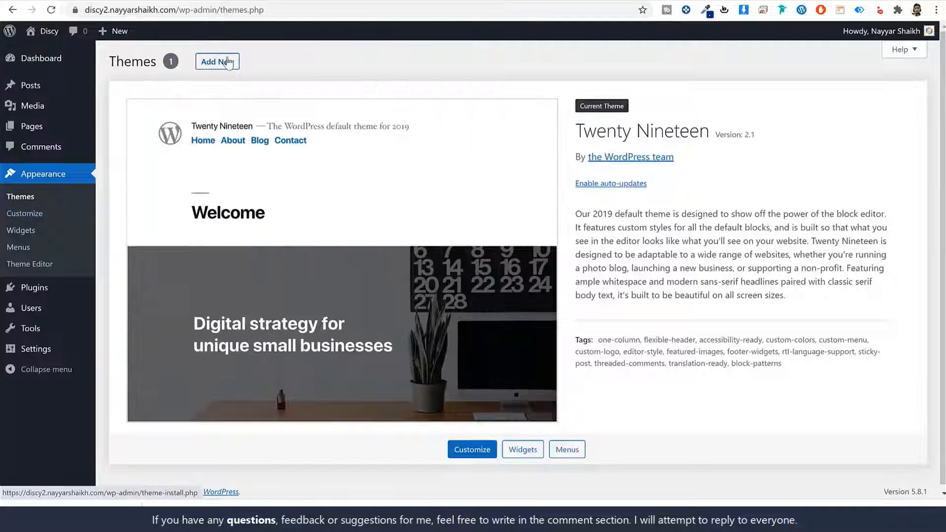
click(227, 62)
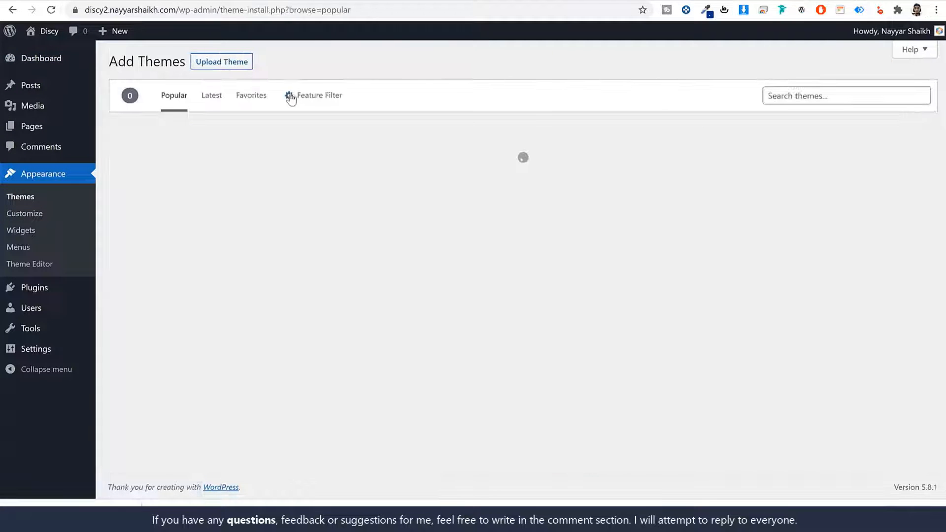
click(220, 64)
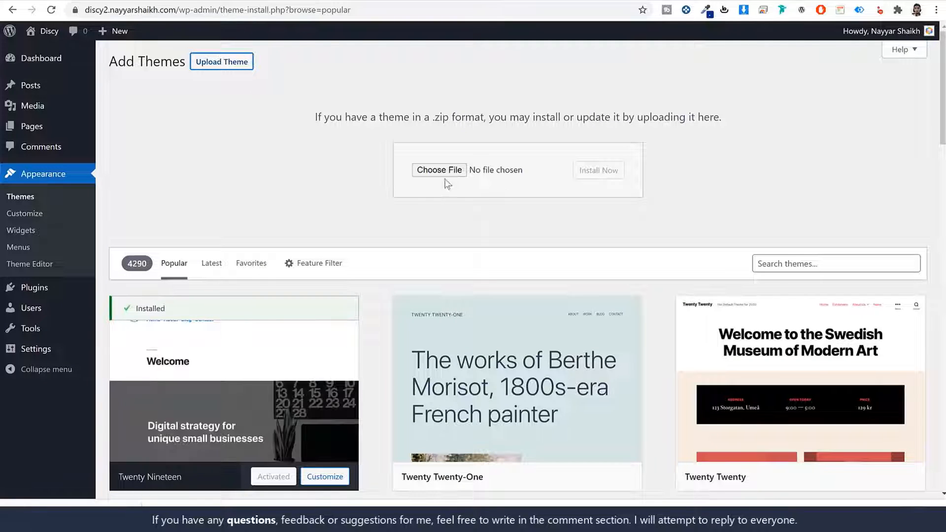
drag(101, 499, 439, 176)
click(612, 183)
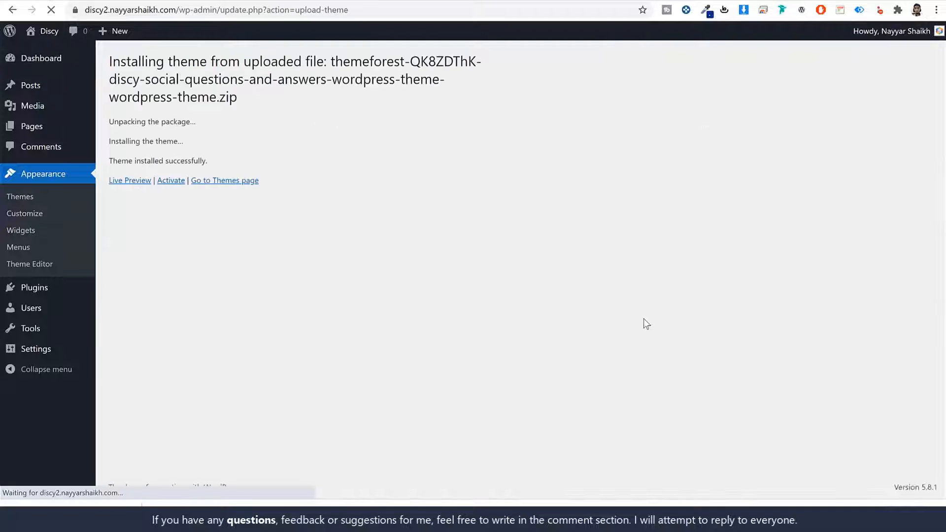
click(167, 185)
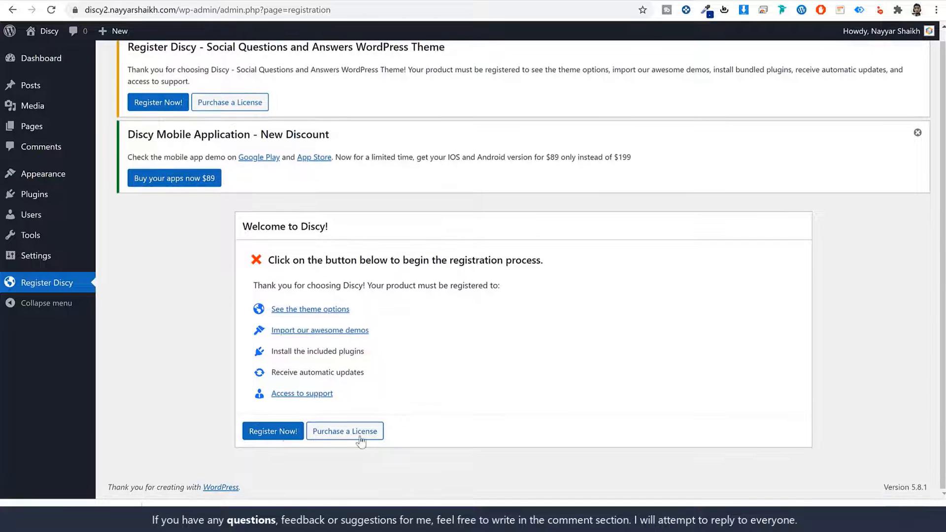
- Register the Discy license until it shows Active, dismiss the mobile app and Congratulations notices, and return to the Dashboard
click(280, 432)
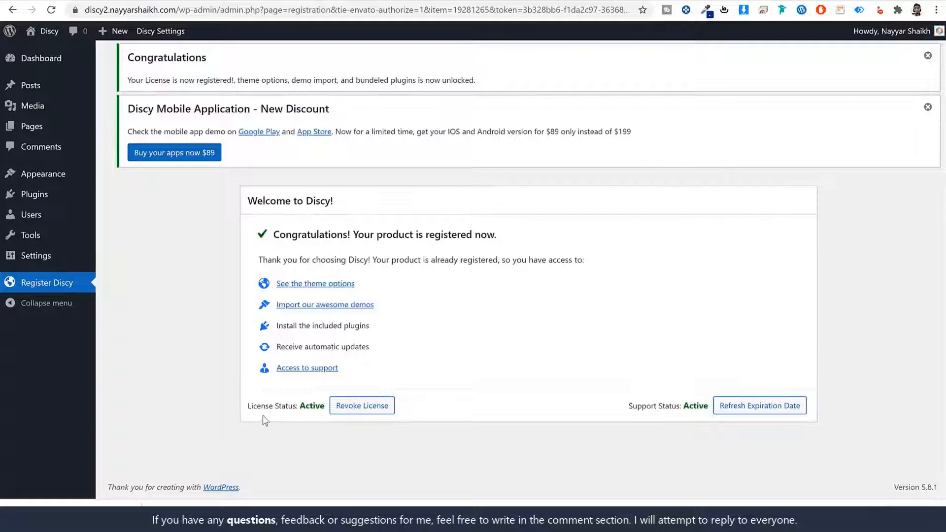
double_click(314, 406)
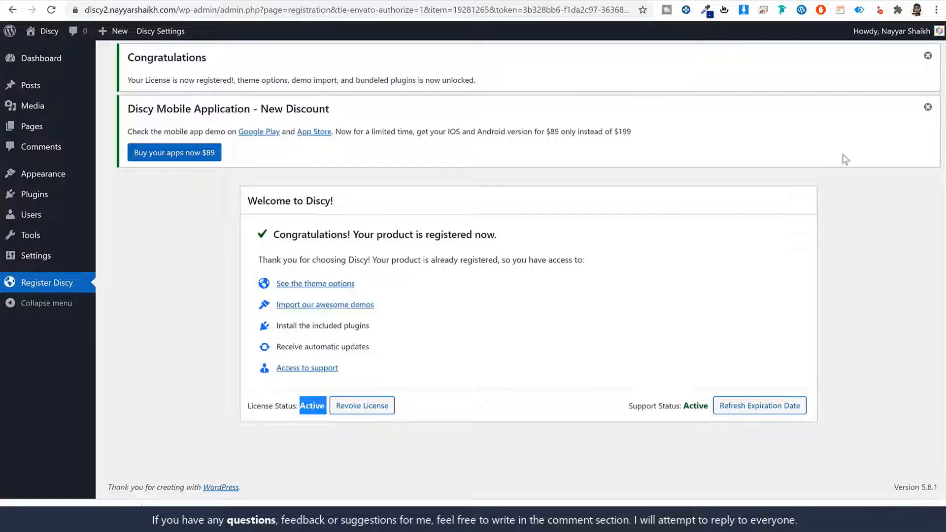
click(928, 107)
click(926, 56)
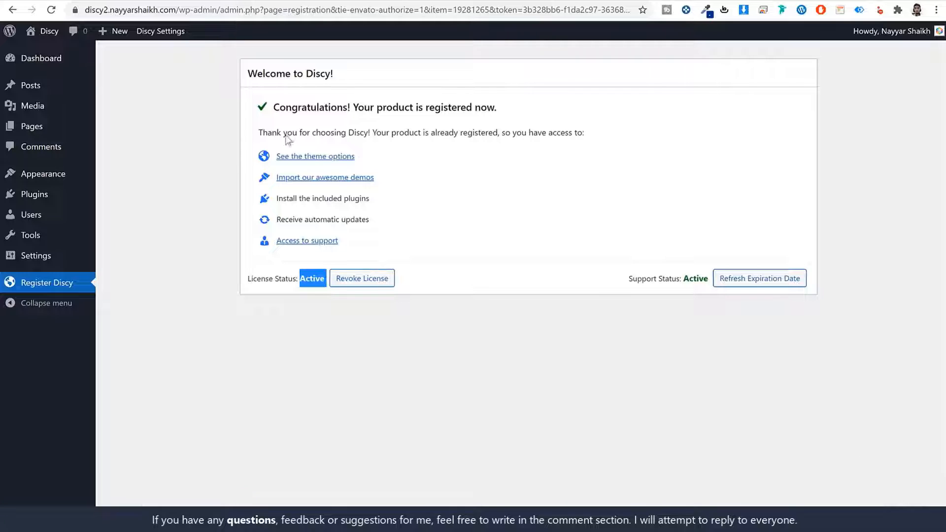
click(74, 63)
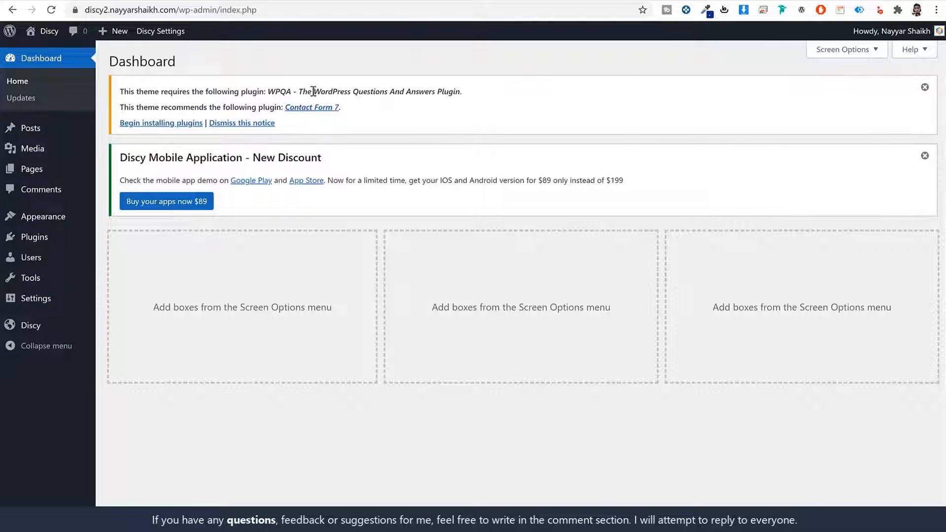
- Bulk-install the required WPQA and Contact Form 7 plugins from Discy's Install Plugins list
click(168, 124)
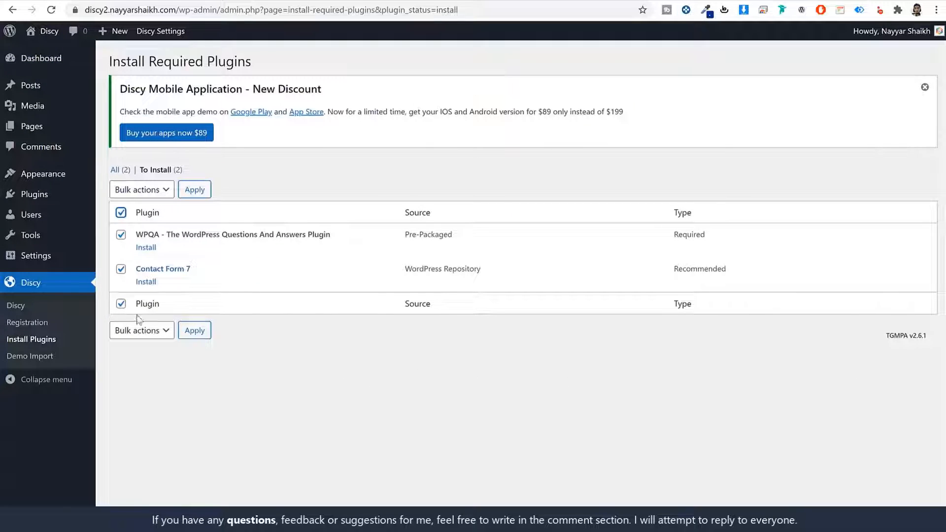
click(151, 334)
click(147, 354)
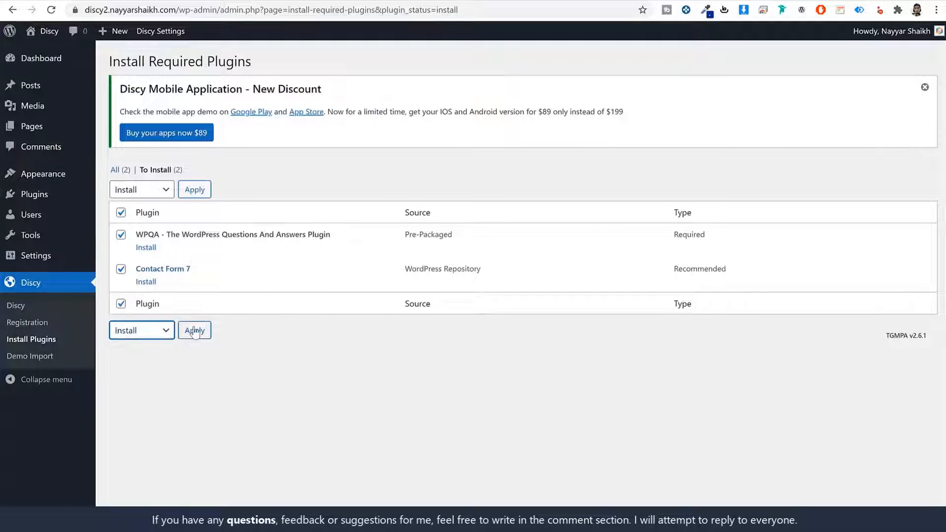
click(195, 331)
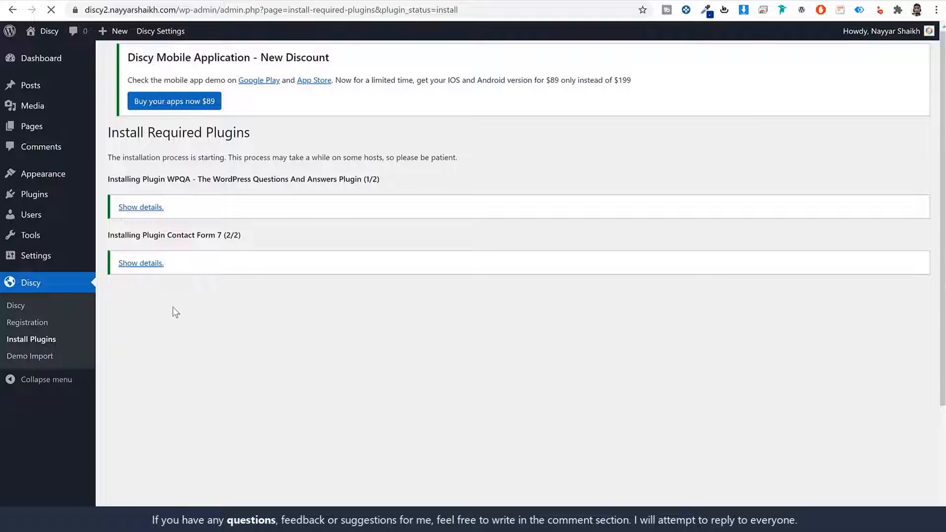
- Bulk-activate both plugins, dismiss the Discy discount notice, and go to the front-page tab
click(136, 309)
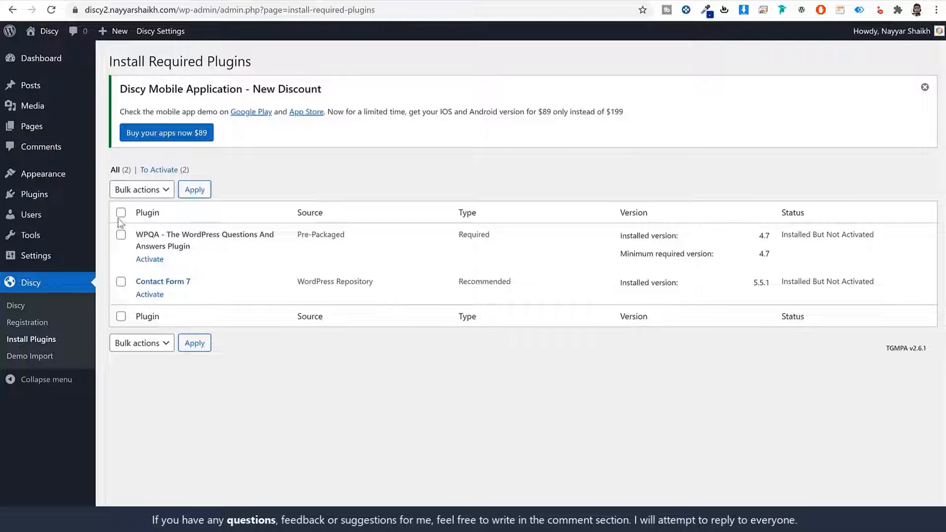
click(121, 212)
click(158, 344)
click(149, 393)
click(196, 343)
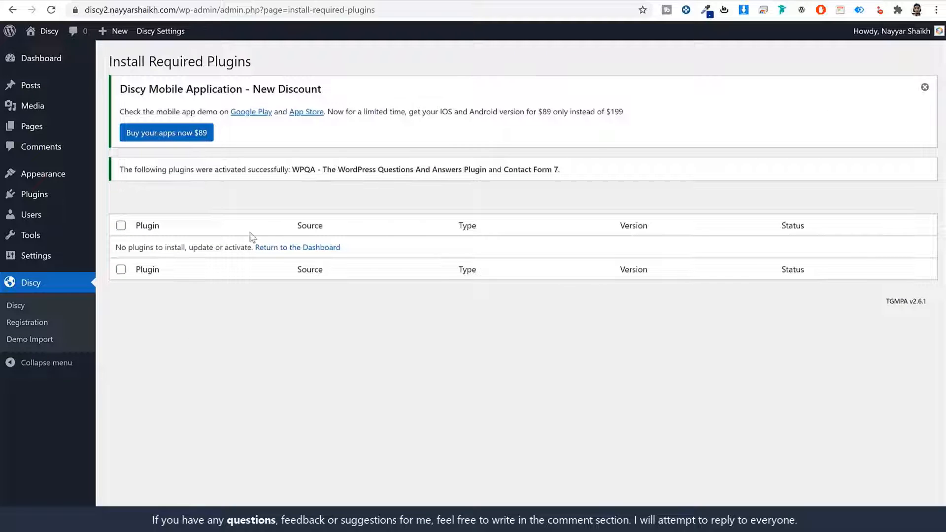
click(925, 88)
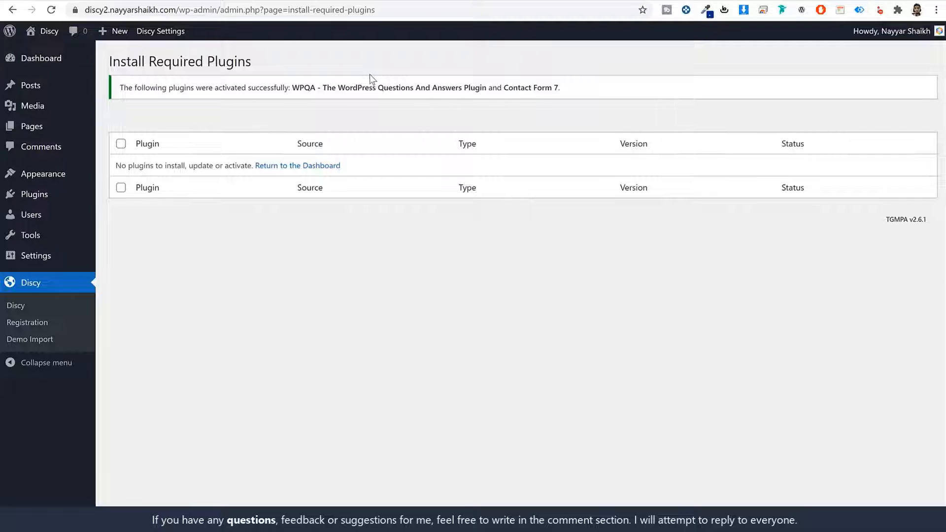
click(342, 0)
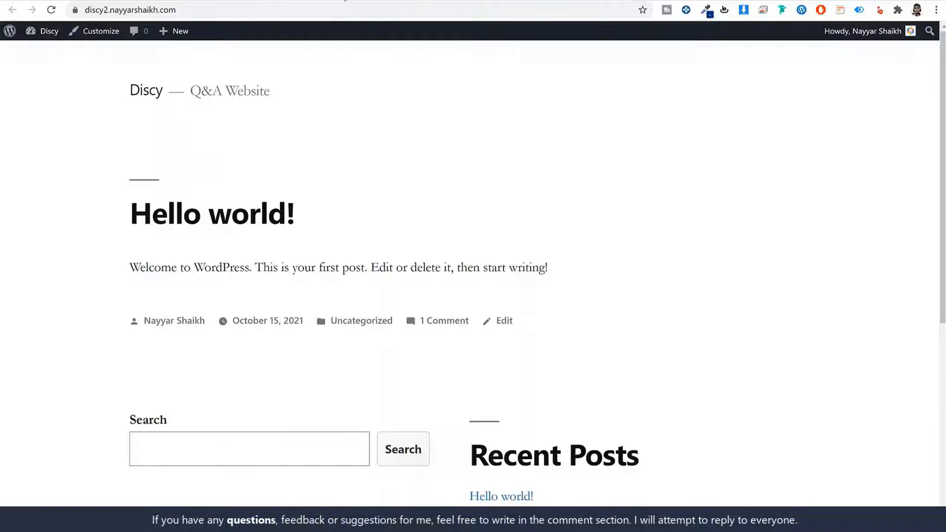
- Reload the site's front page to check the Discy theme, then return to the admin tab
click(50, 11)
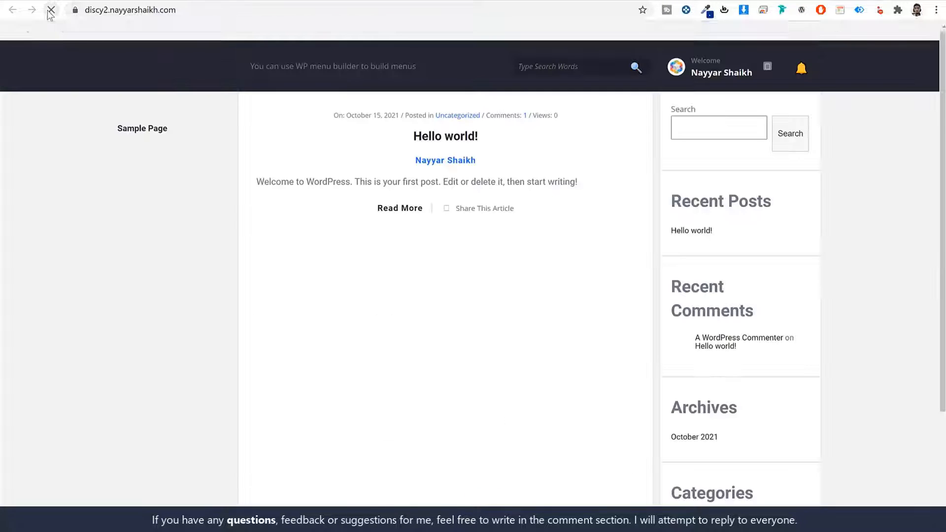
scroll(818, 216, down, 3)
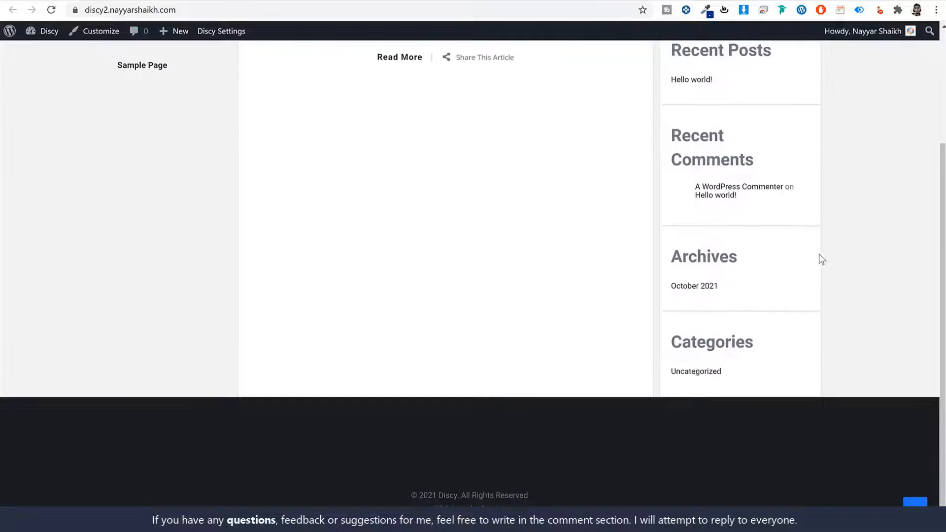
scroll(818, 256, up, 3)
click(242, 1)
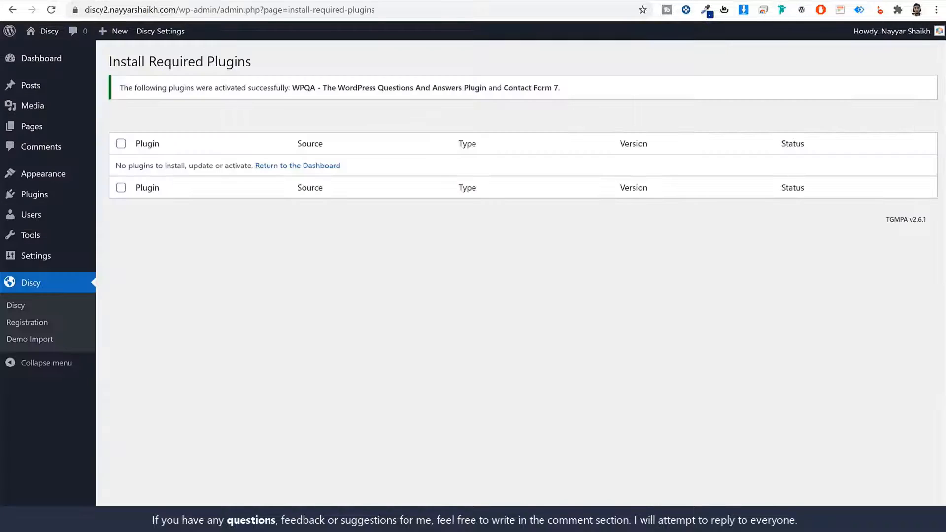
- Delete the unused Twenty Nineteen theme from the installed themes
click(55, 178)
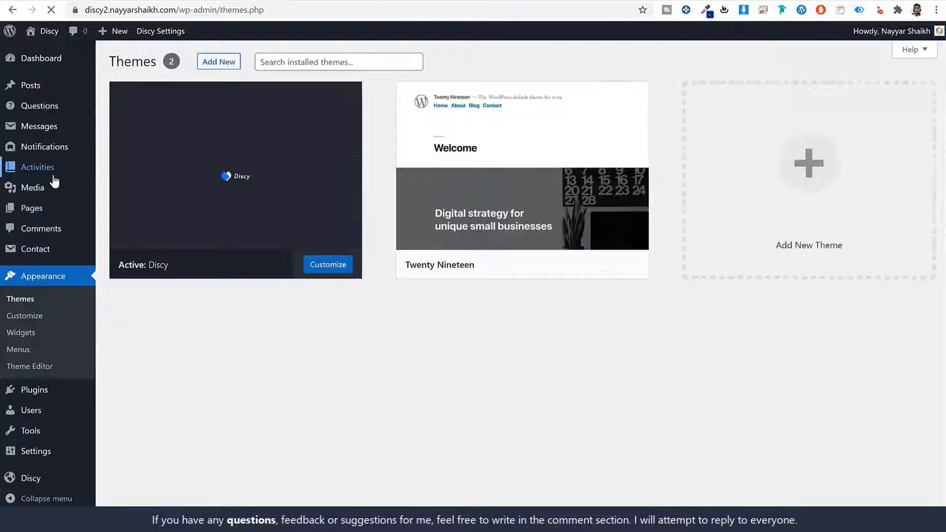
click(477, 173)
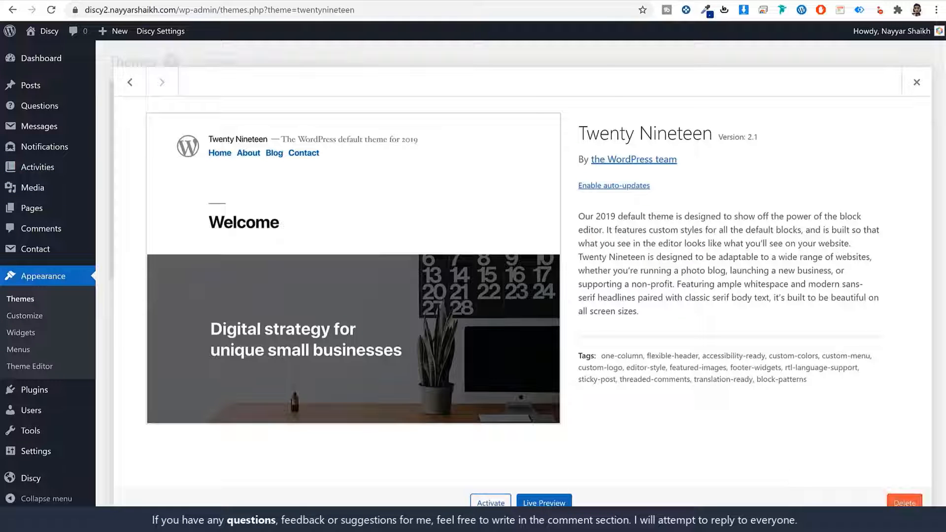
click(905, 502)
click(534, 102)
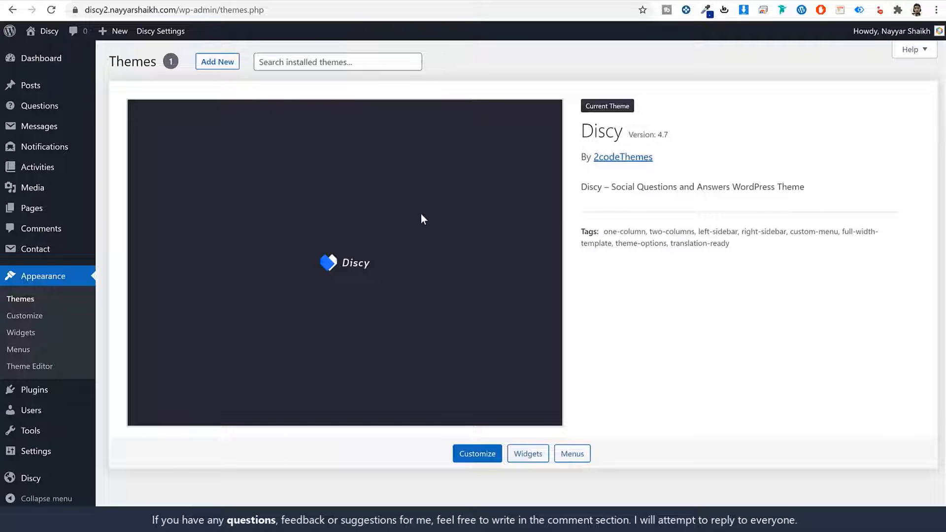
- Compare the site's front page with the Discy demo site's home page
key(ctrl+Tab)
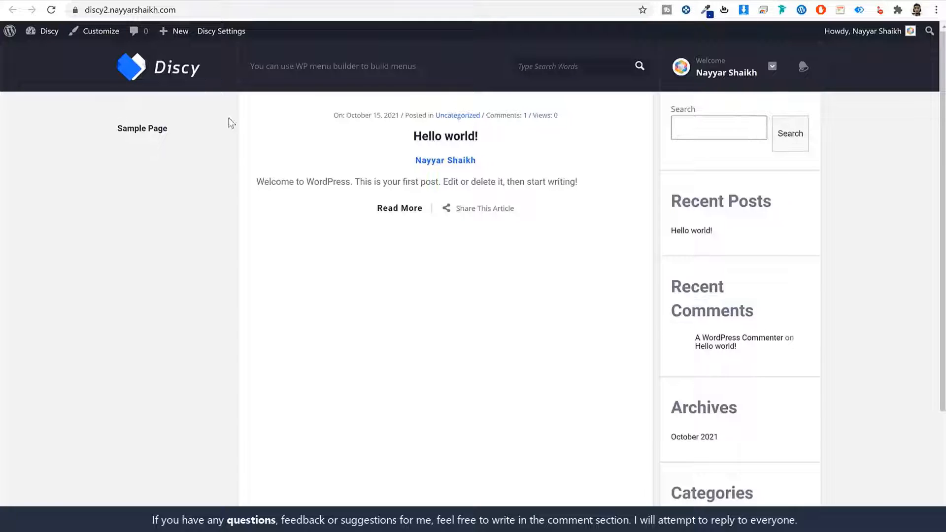
key(ctrl+Tab)
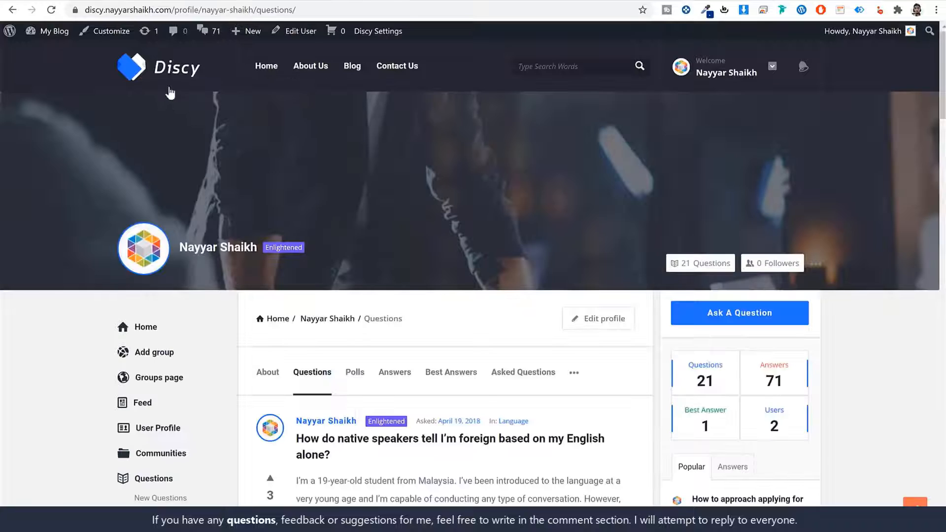
click(140, 78)
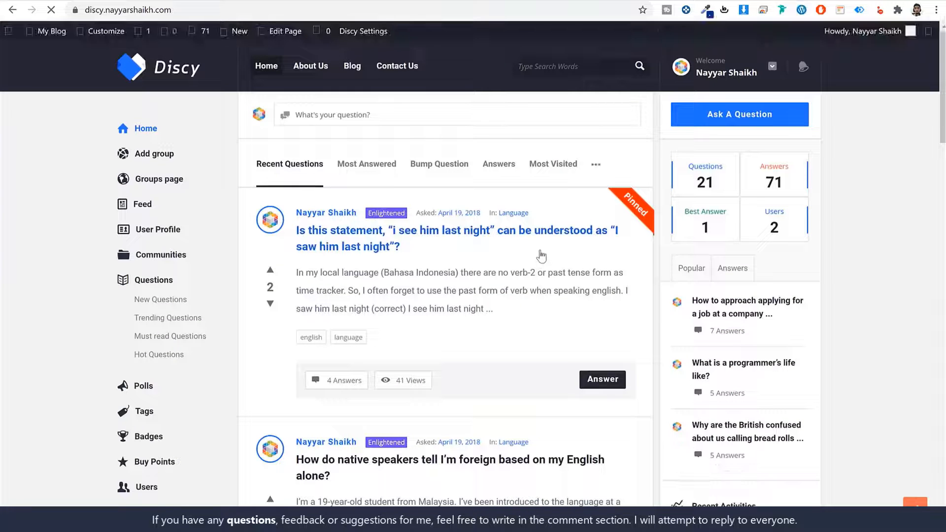
scroll(574, 274, down, 5)
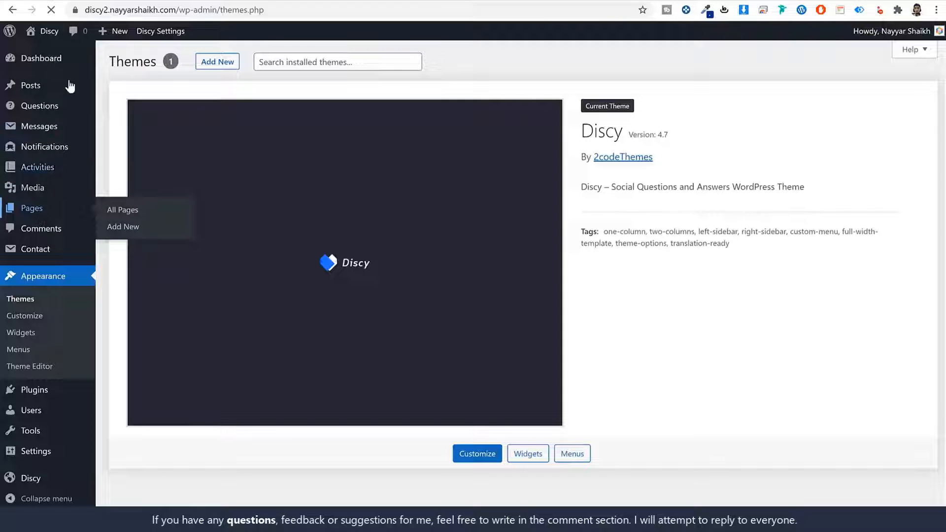
- Create a new page titled 'Home' and assign it the Home template
click(32, 209)
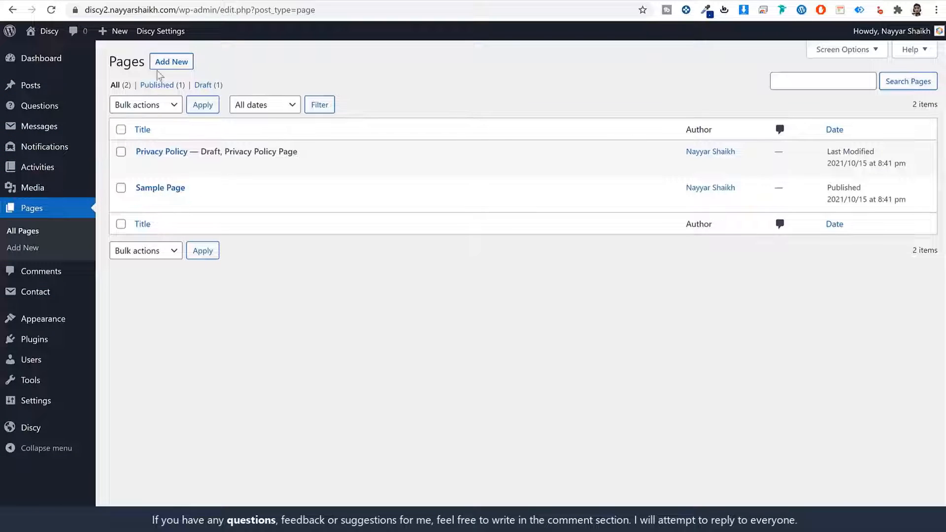
click(176, 64)
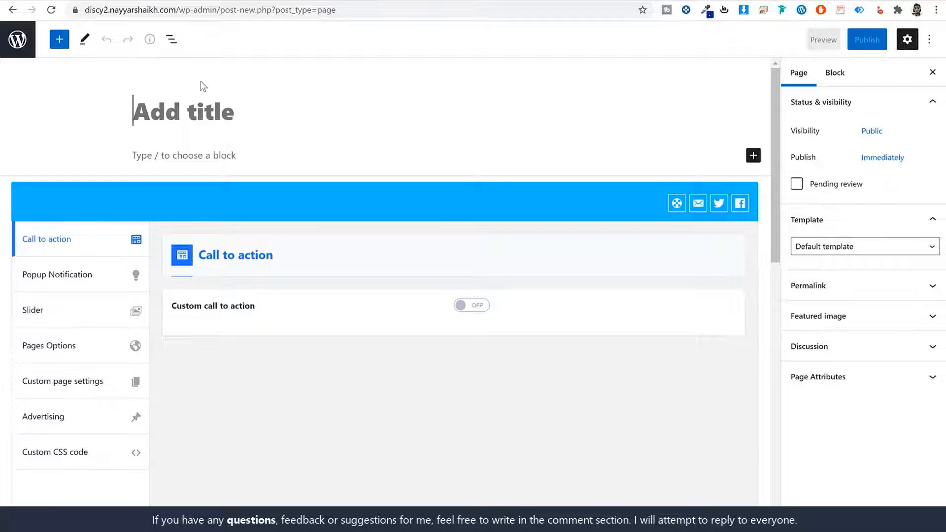
text(Home)
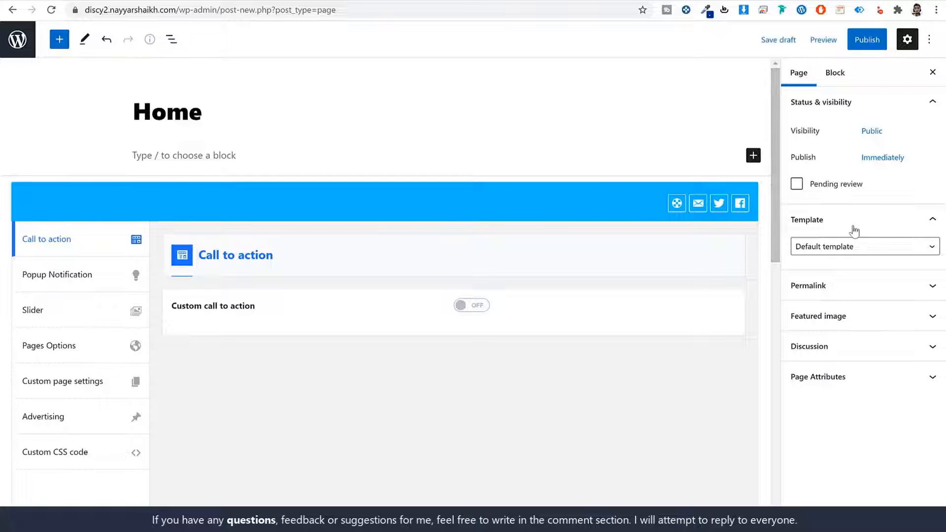
click(835, 224)
click(836, 224)
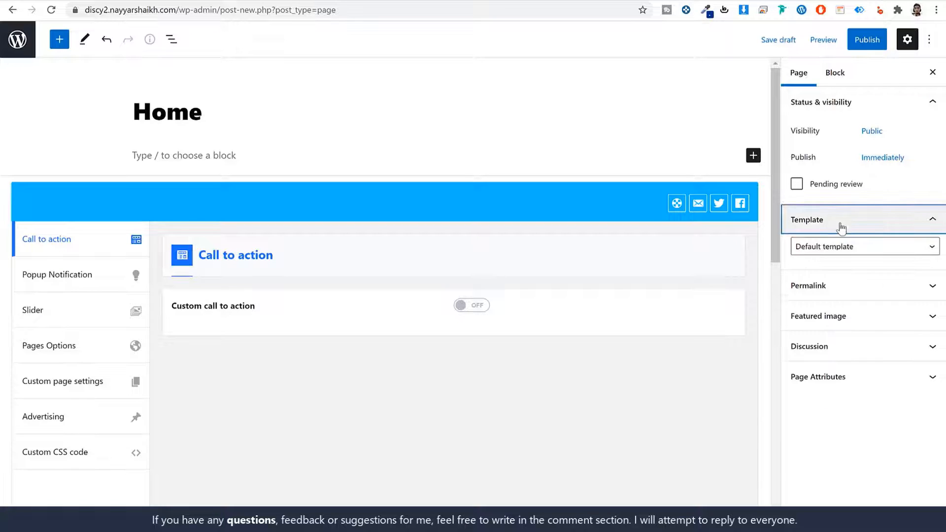
click(850, 251)
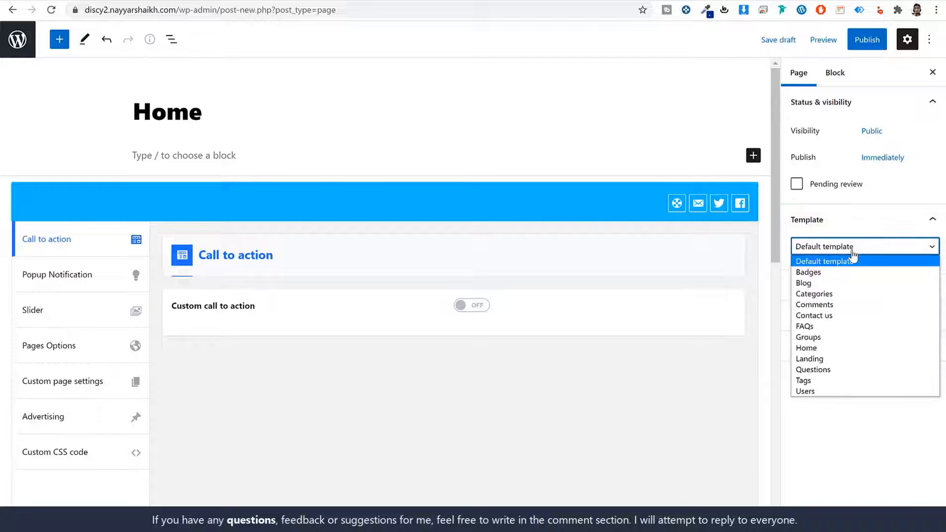
click(822, 348)
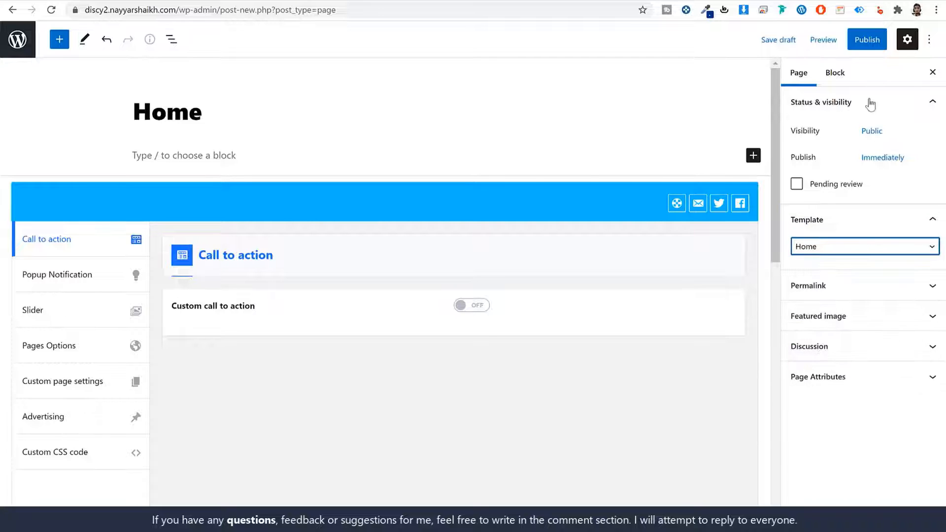
- Publish the Home page and view the live page in a new tab
click(871, 43)
click(833, 40)
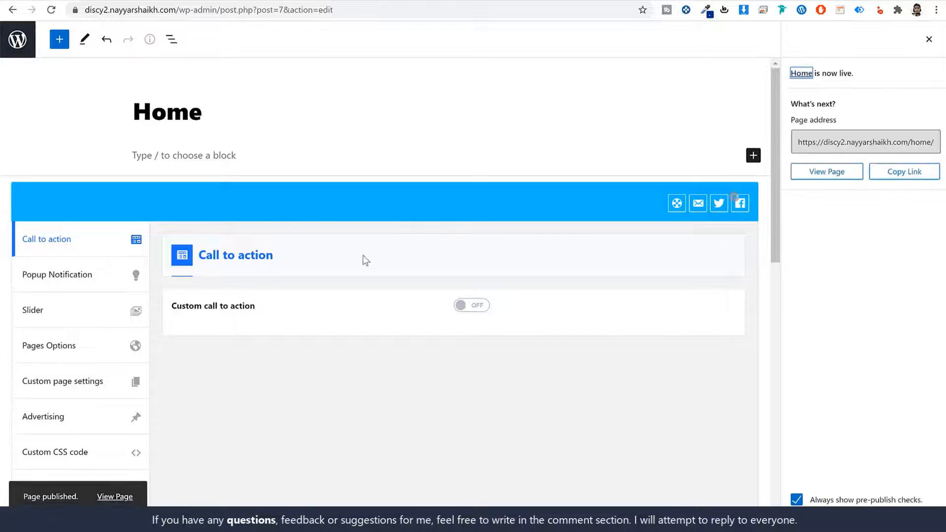
right_click(103, 495)
click(143, 344)
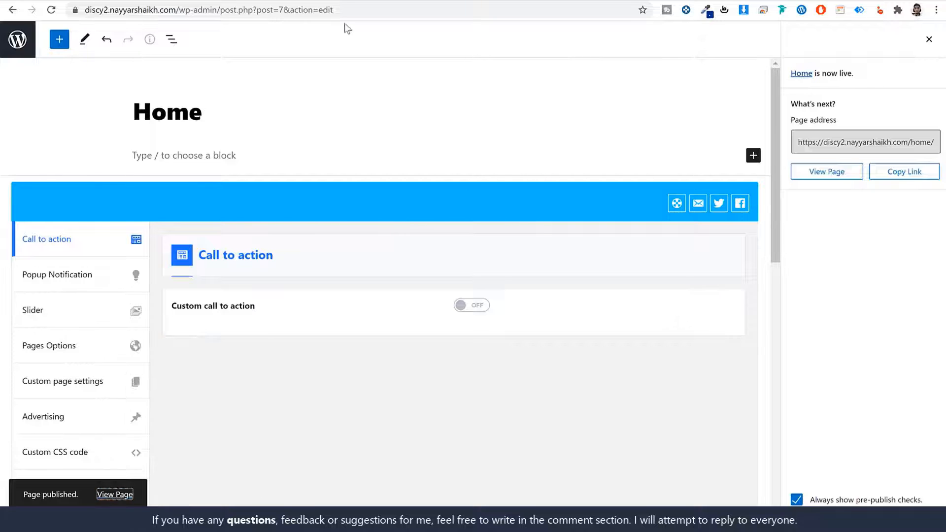
click(352, 1)
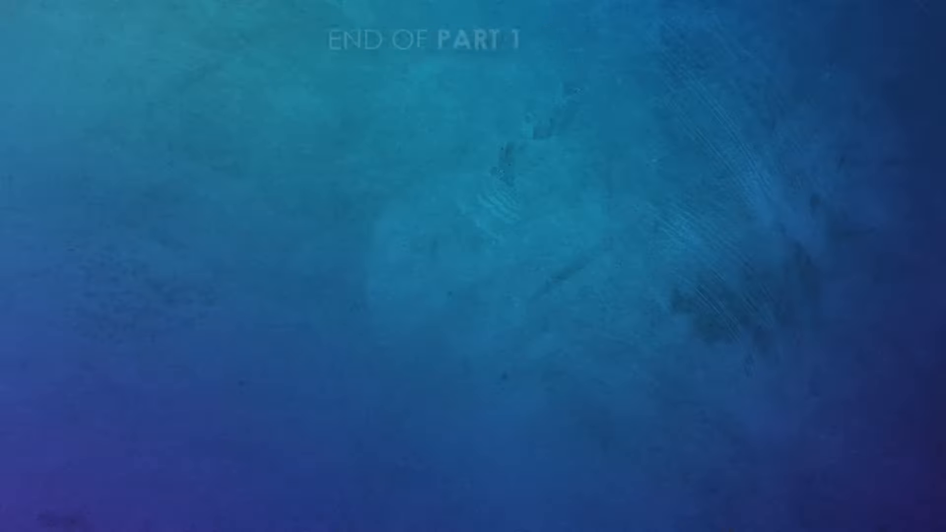